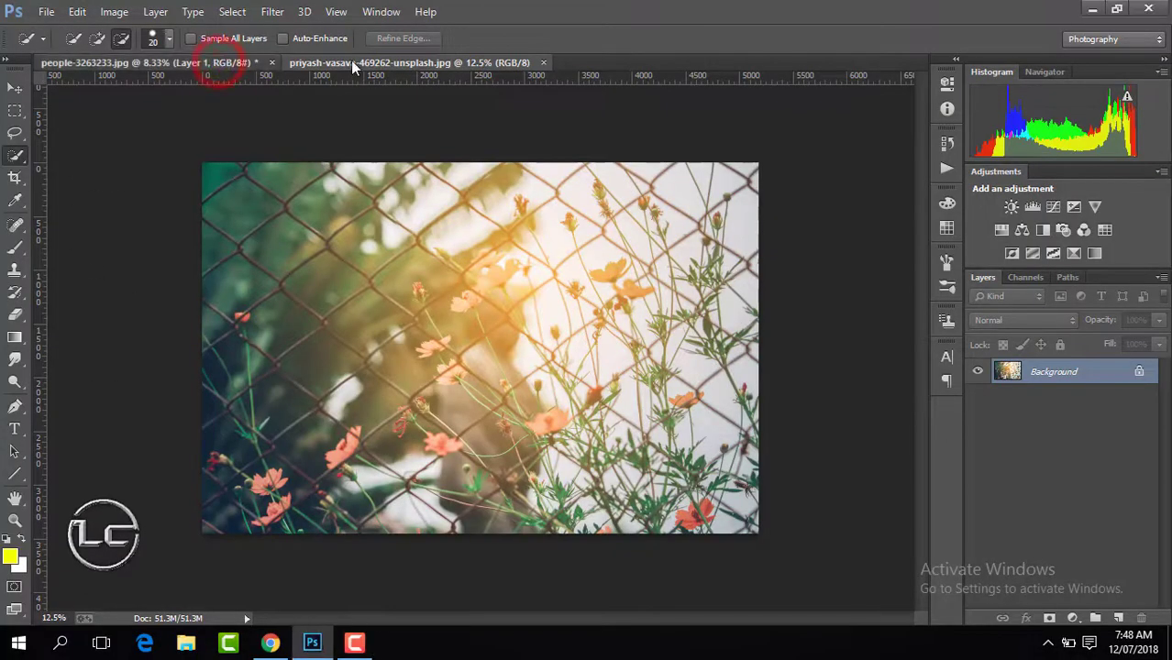
Bring the flowers-and-fence photo into the portrait document and enlarge it to about 124%
key(ctrl+Tab)
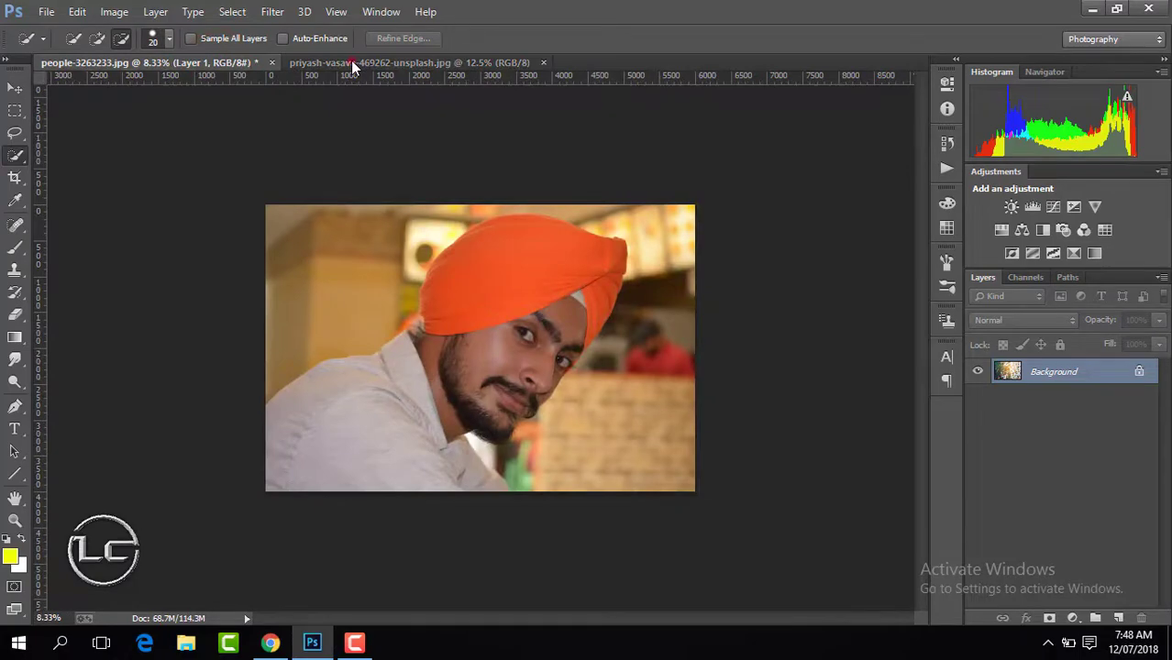
click(353, 64)
click(16, 88)
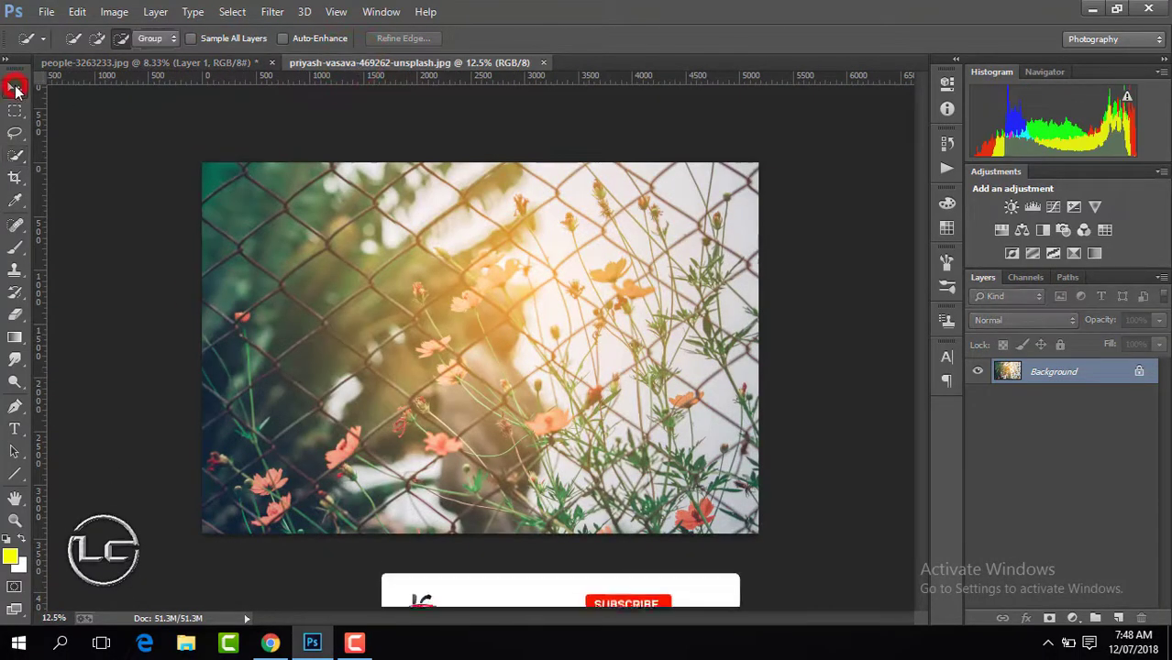
mouse_move(222, 174)
mouse_down()
mouse_move(163, 73)
mouse_move(375, 245)
mouse_up()
drag(680, 318, 623, 295)
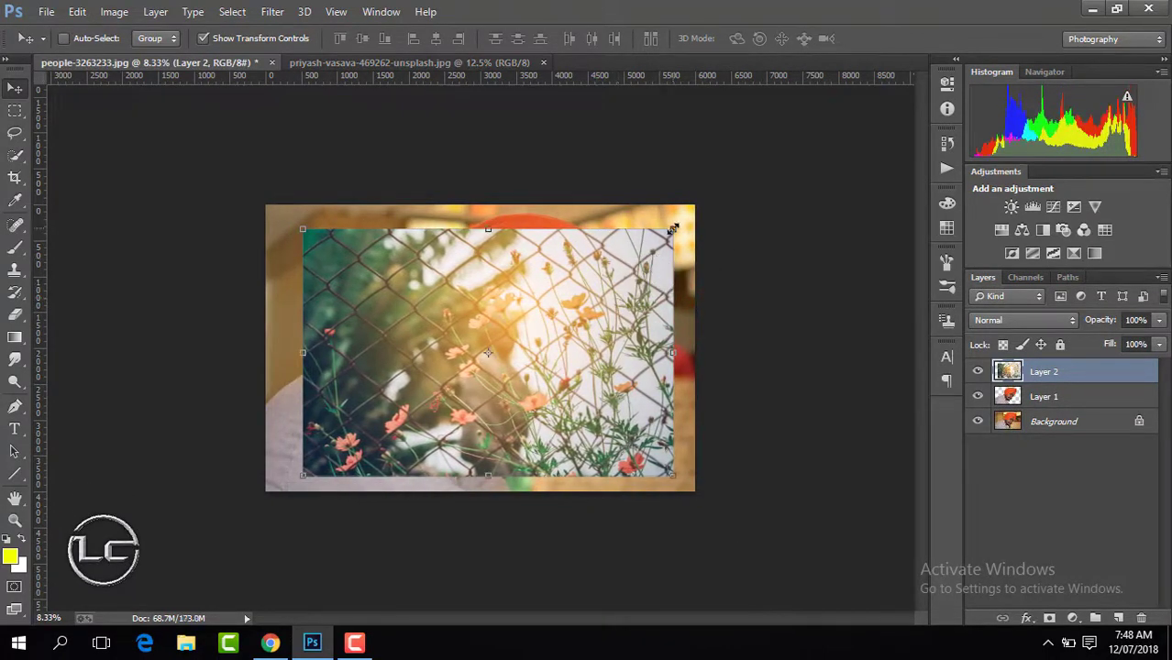
drag(674, 228, 718, 198)
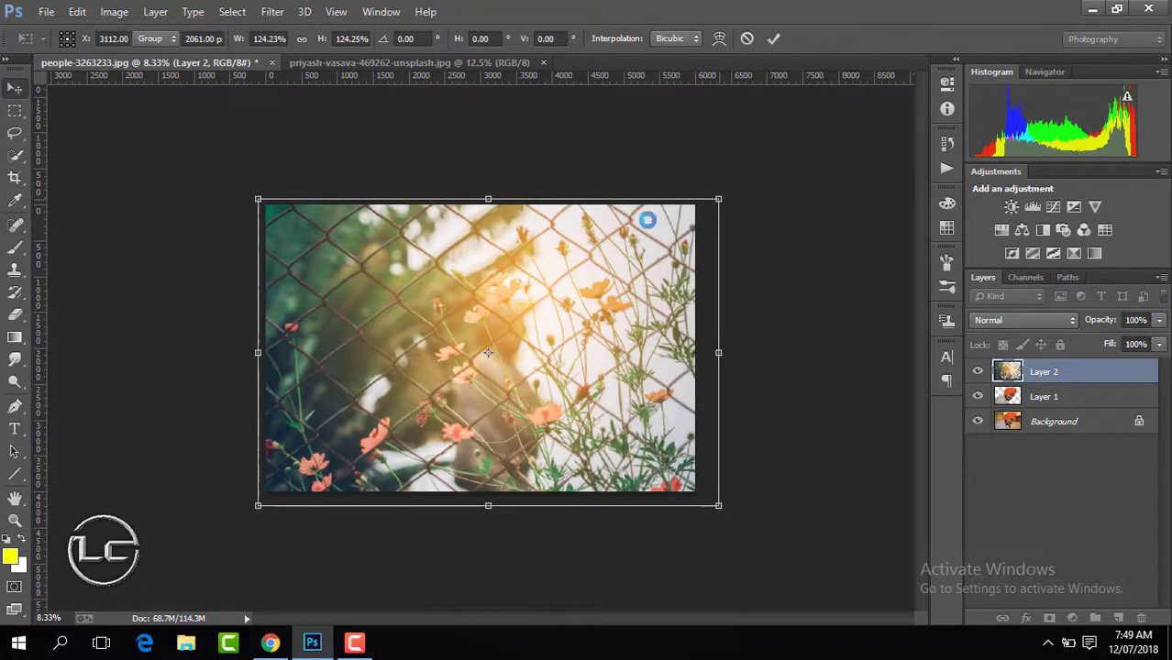
double_click(670, 383)
Stack the portrait above the flower layer and shrink the portrait to about 78%
drag(1055, 392, 1053, 362)
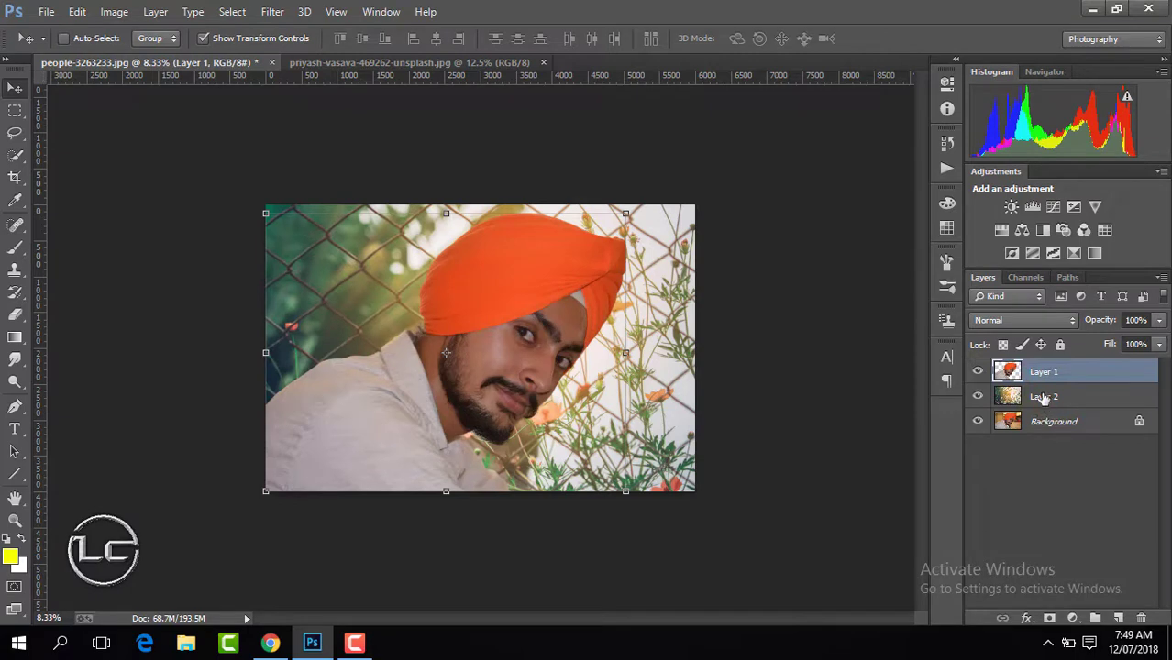
click(1043, 396)
drag(684, 385, 676, 383)
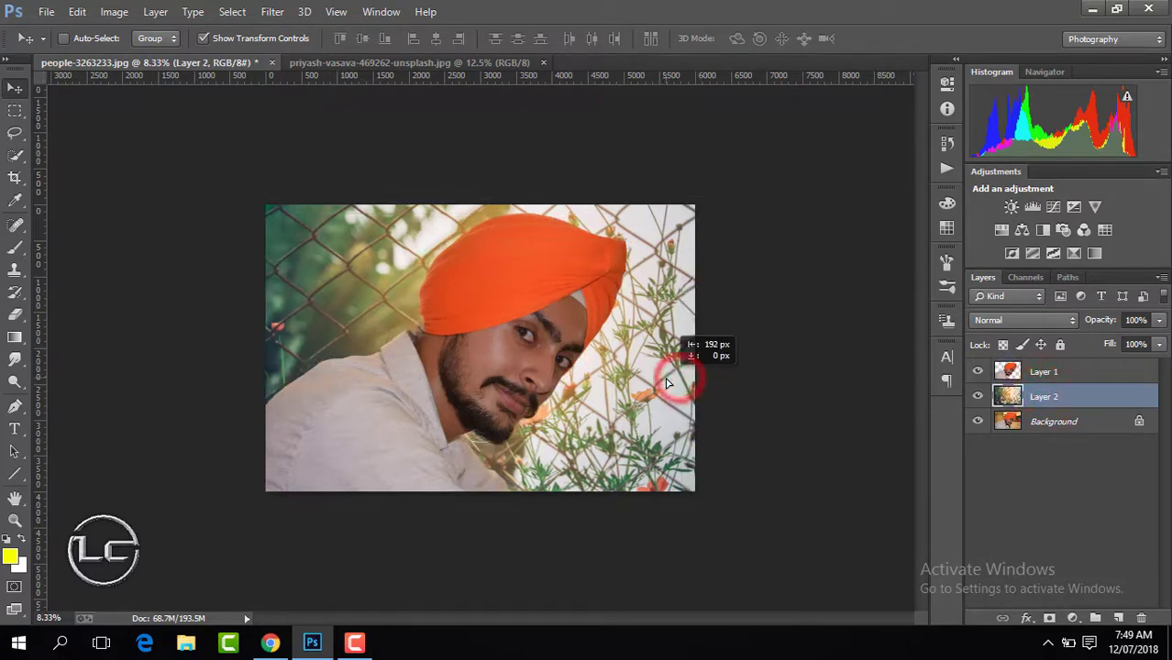
click(1043, 371)
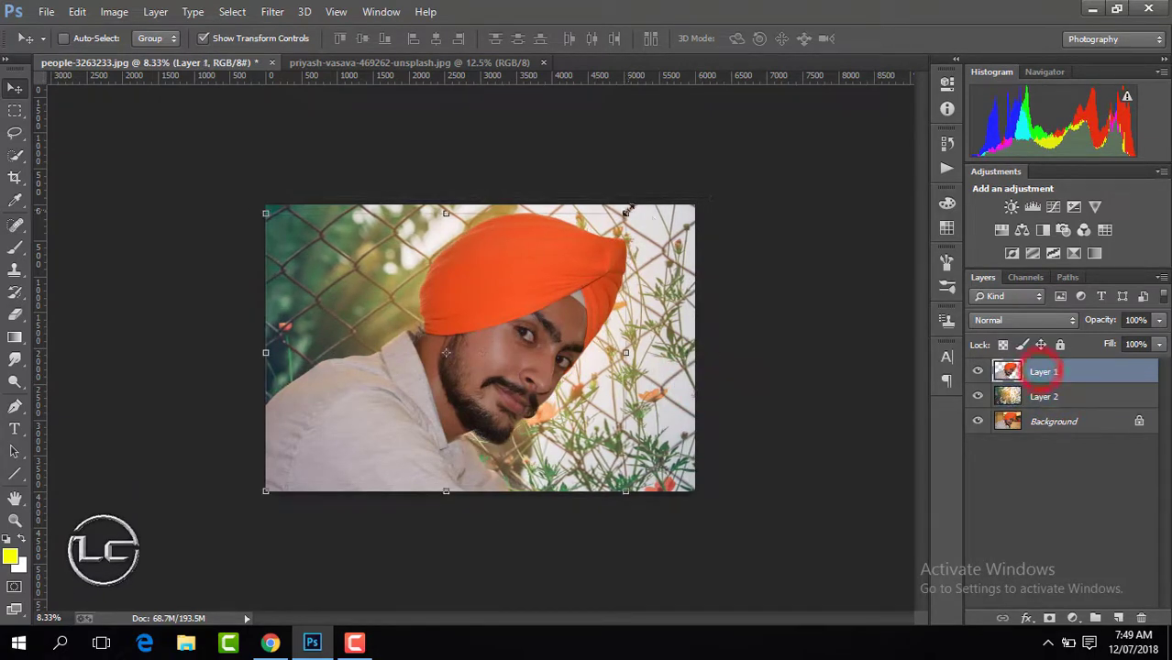
drag(626, 214, 587, 246)
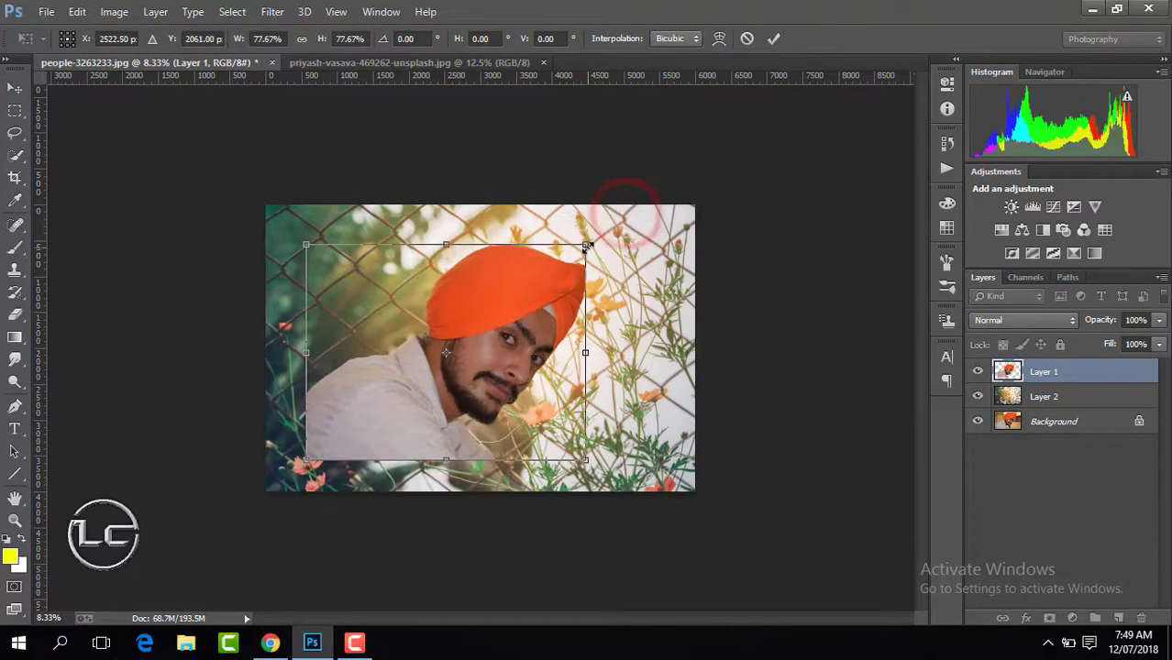
double_click(548, 301)
Resize the man's portrait to about 115% and reposition him within the frame
drag(547, 301, 512, 327)
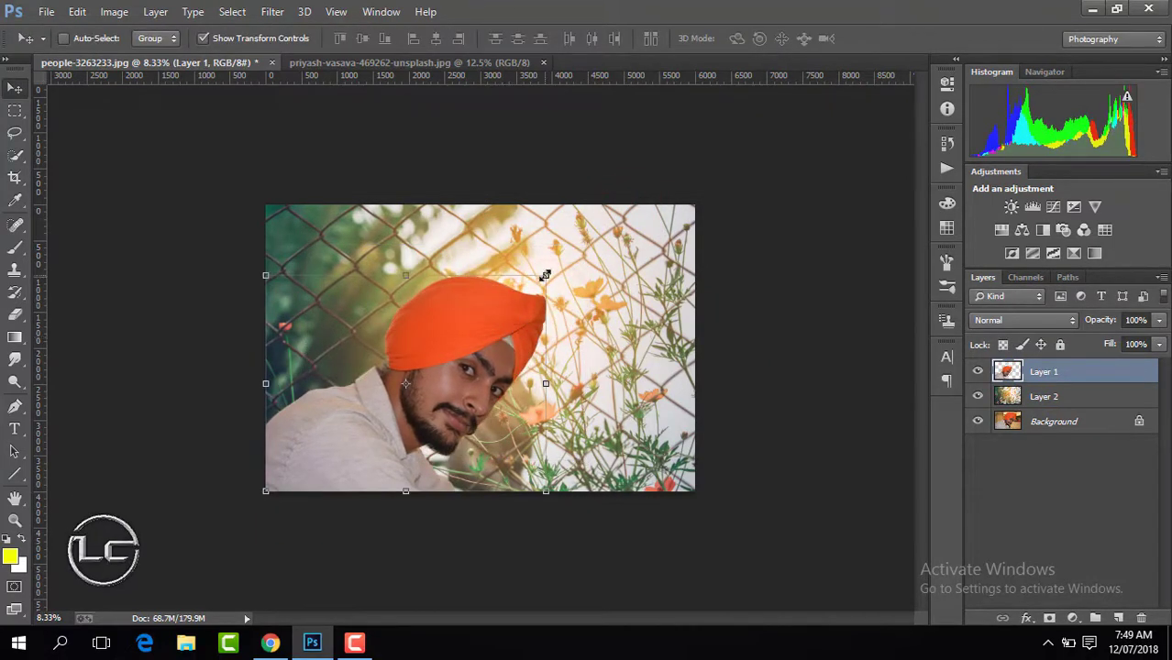
mouse_move(546, 275)
mouse_down()
mouse_move(543, 264)
mouse_move(566, 261)
mouse_up()
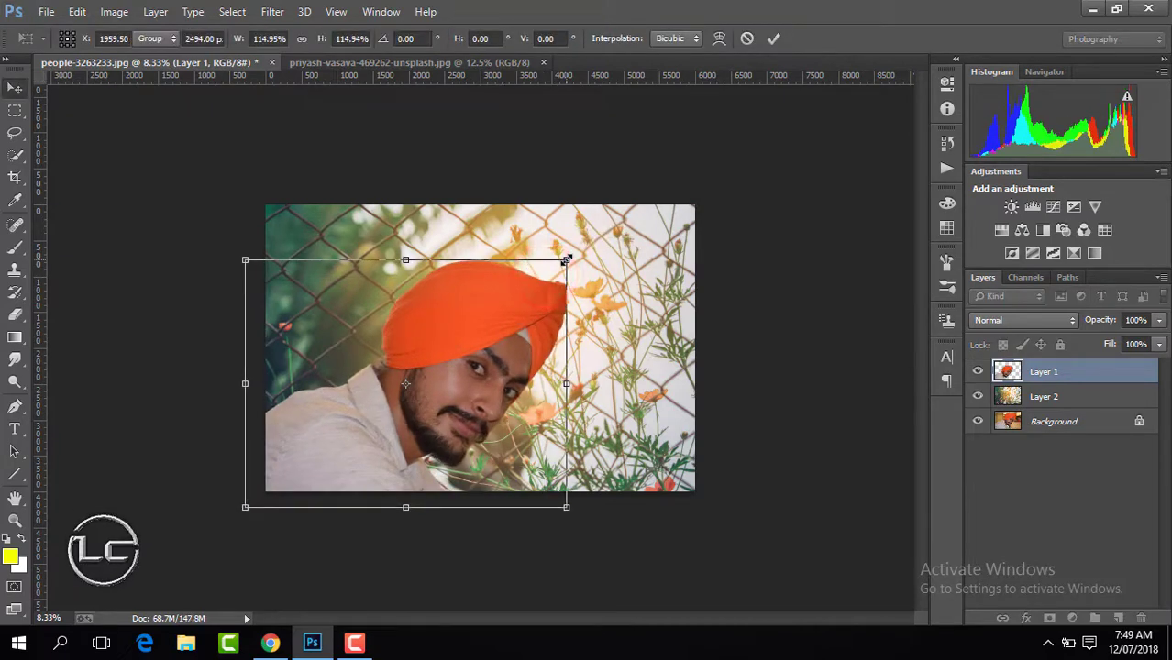
double_click(516, 348)
mouse_move(517, 348)
mouse_down()
mouse_move(514, 323)
mouse_move(541, 330)
mouse_up()
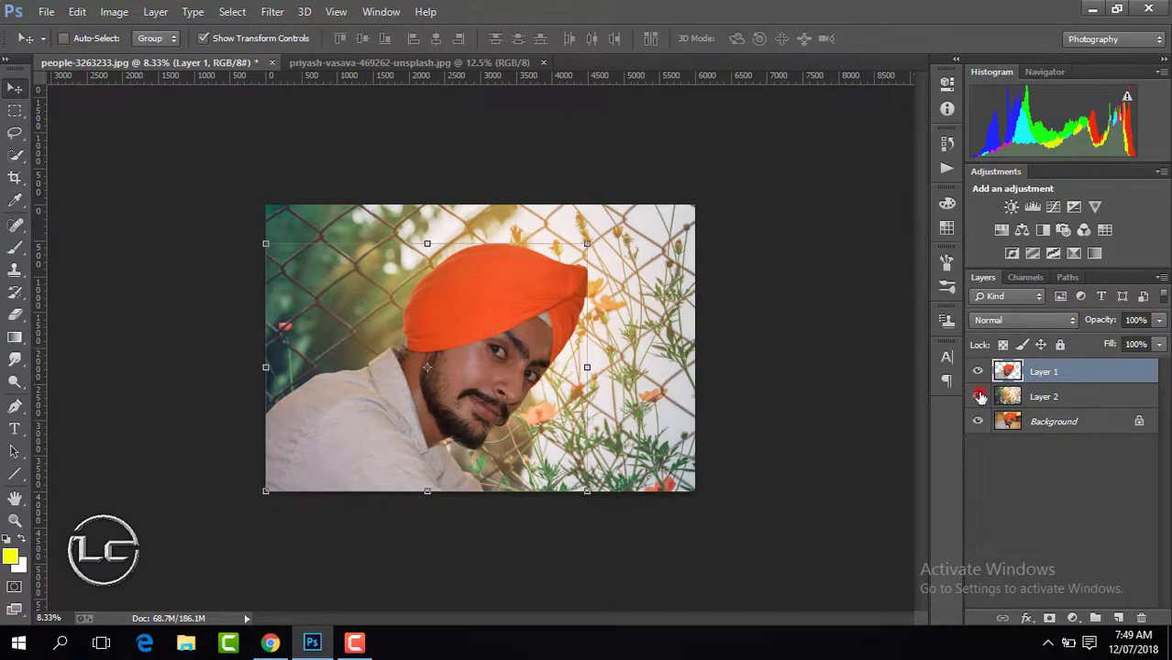
Delete the original Background layer and duplicate the flower layer Layer 2
click(977, 396)
click(1027, 396)
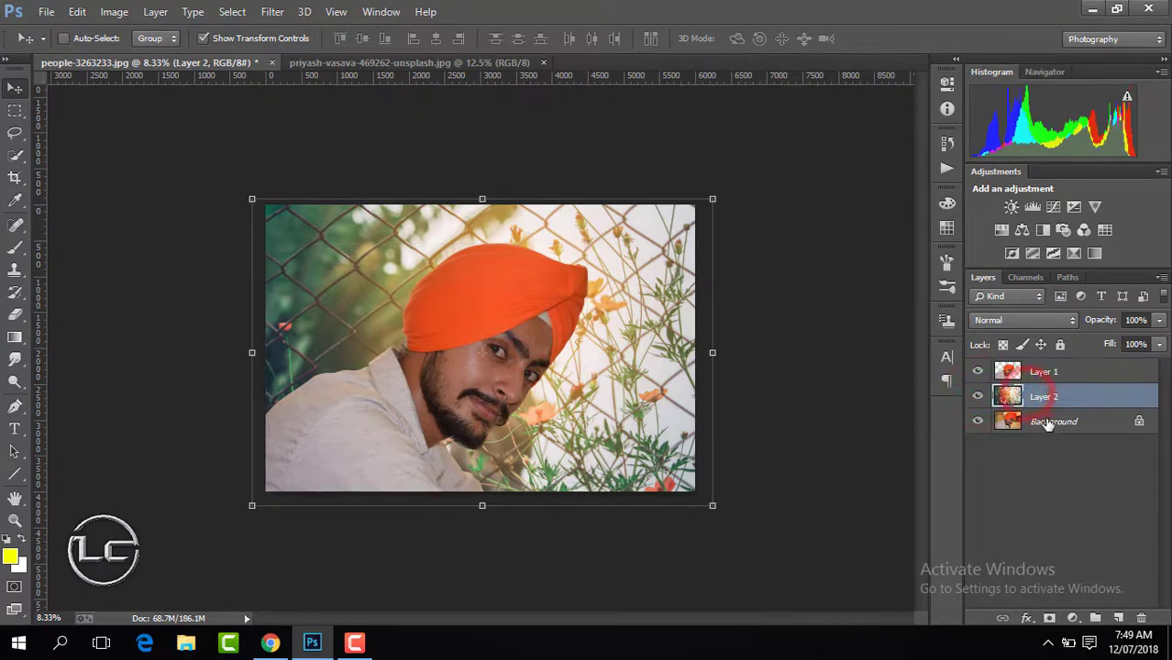
click(1048, 422)
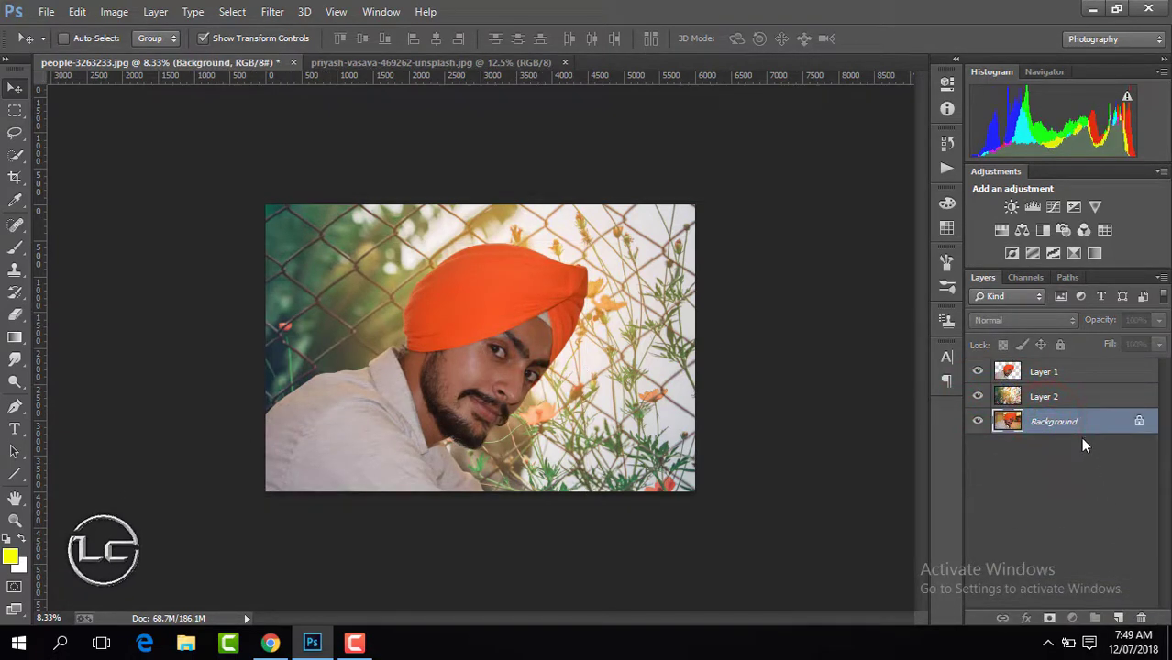
click(1072, 424)
key(Delete)
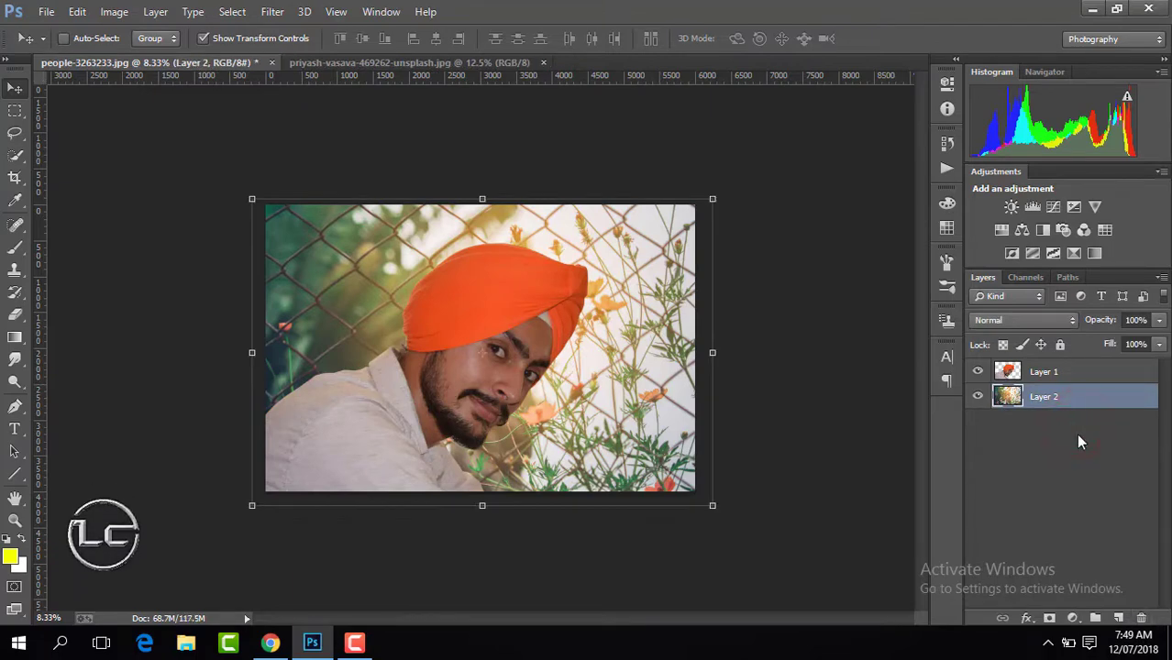
key(ctrl+j)
In the Camera Raw Filter, set contrast +38, blacks -28 and highlights -36
click(272, 11)
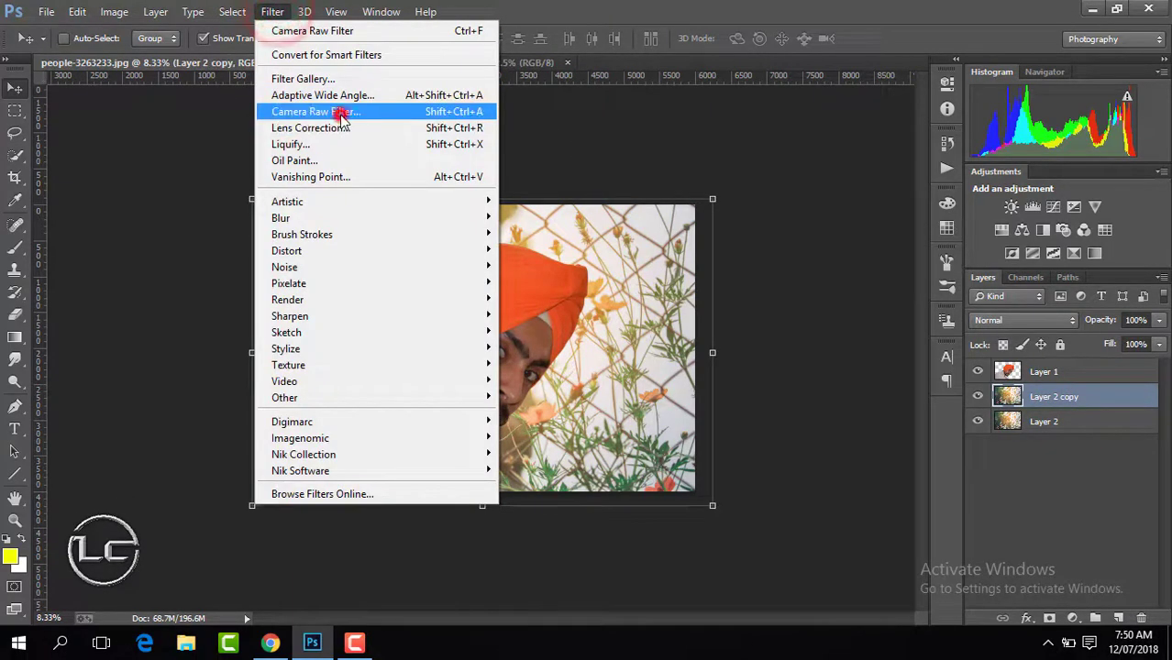
click(340, 112)
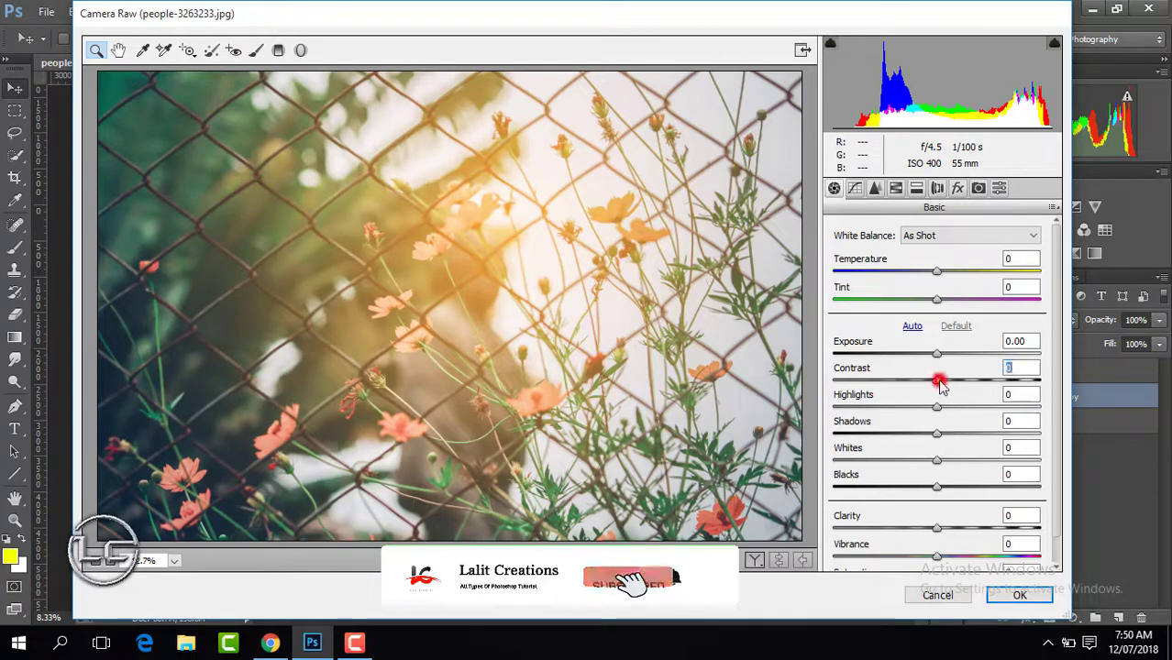
drag(940, 380, 976, 380)
drag(936, 486, 907, 486)
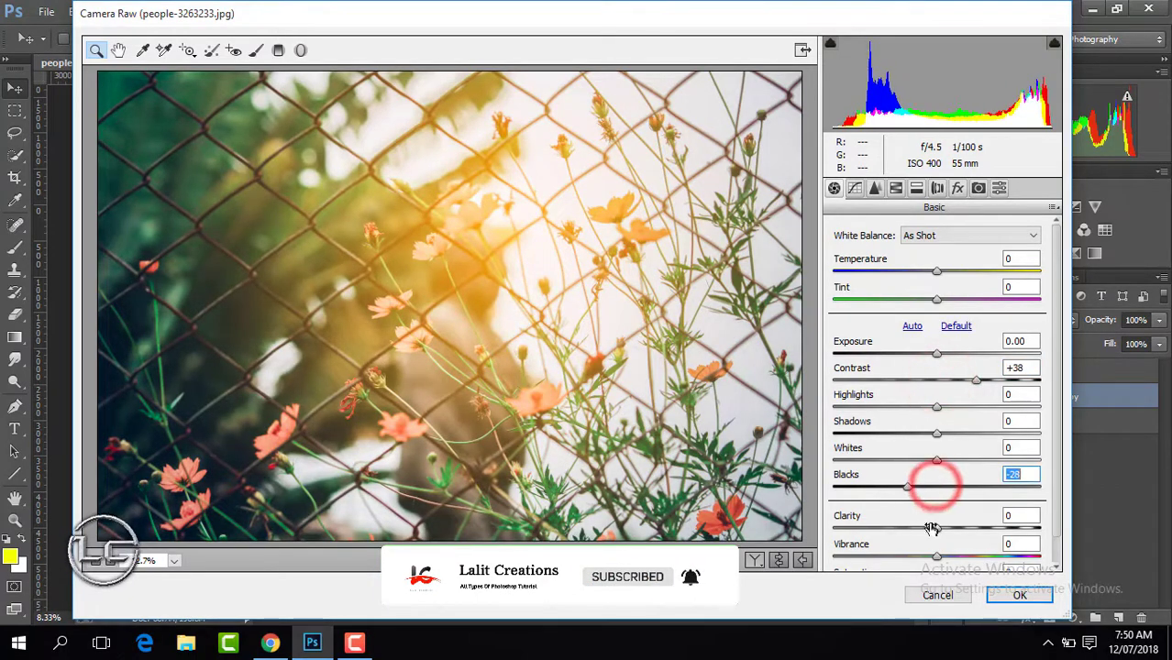
drag(936, 407, 900, 407)
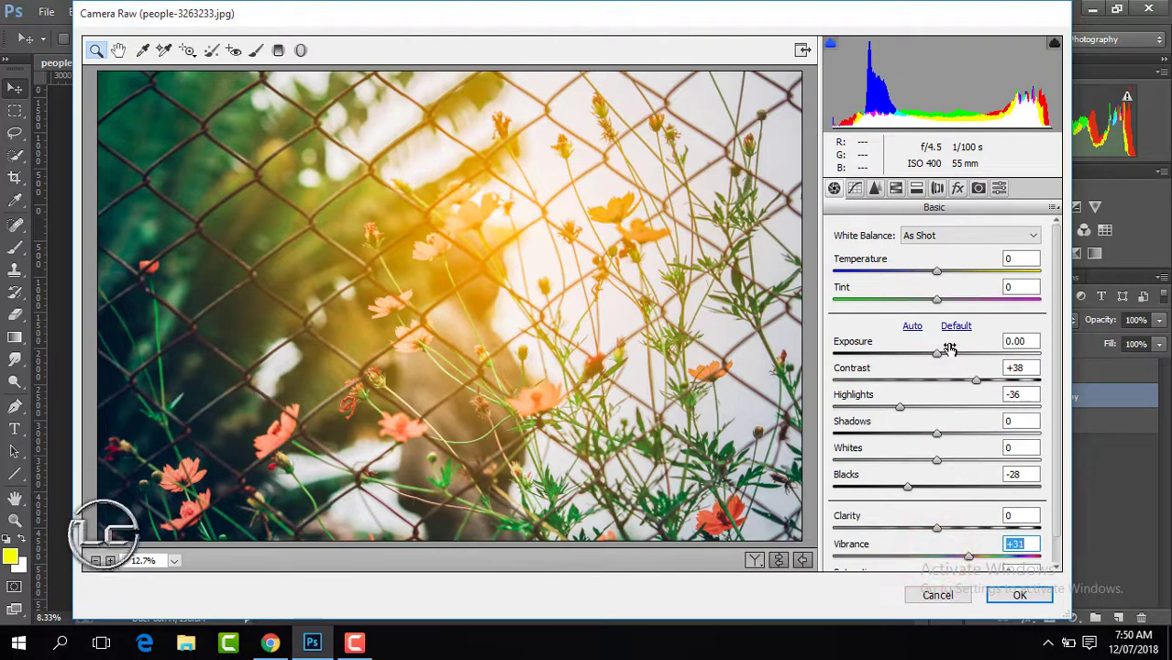
Set HSL saturation: Yellows -100, Greens about +90, and Blues boosted
click(895, 188)
click(885, 254)
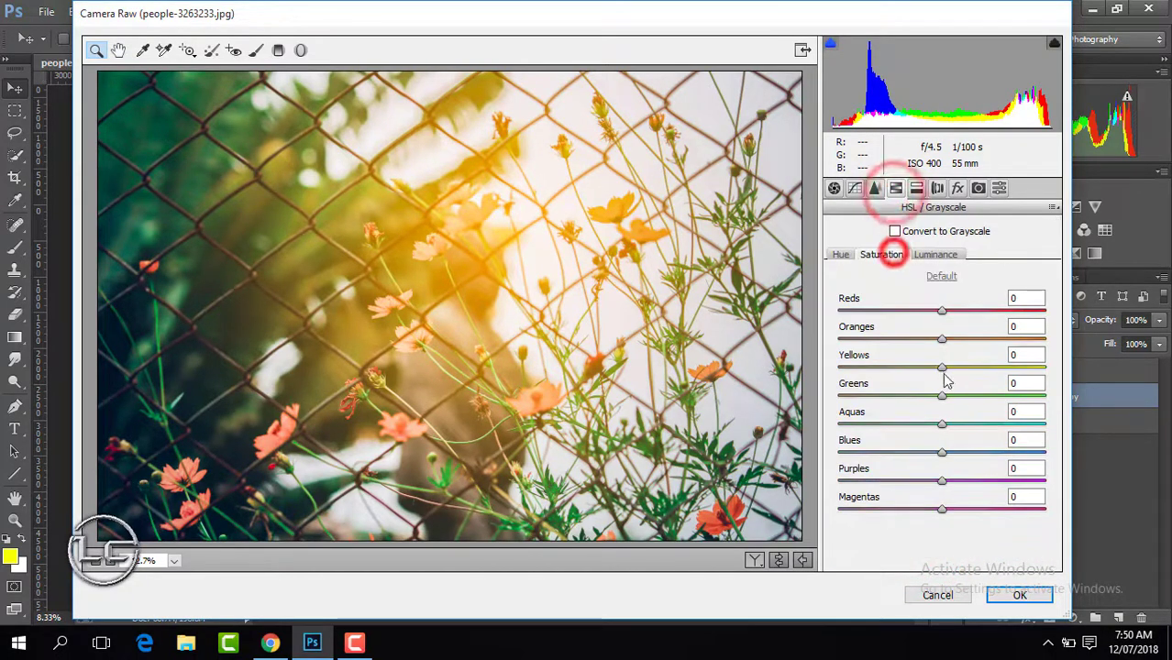
drag(940, 367, 838, 367)
click(945, 396)
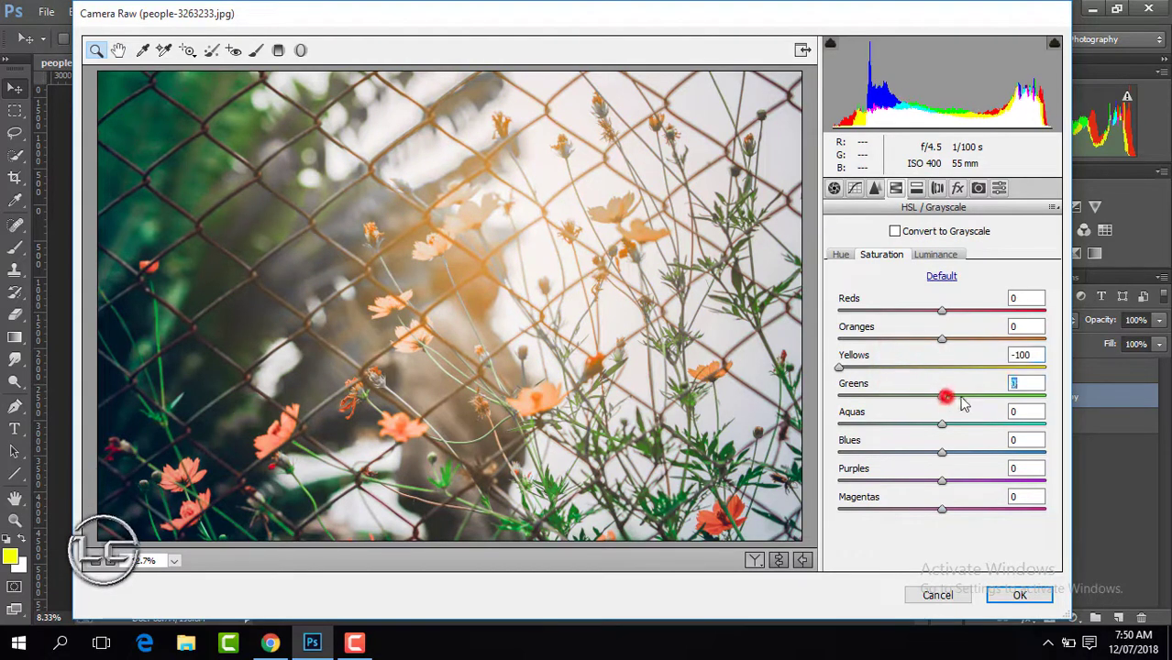
drag(962, 401, 1042, 409)
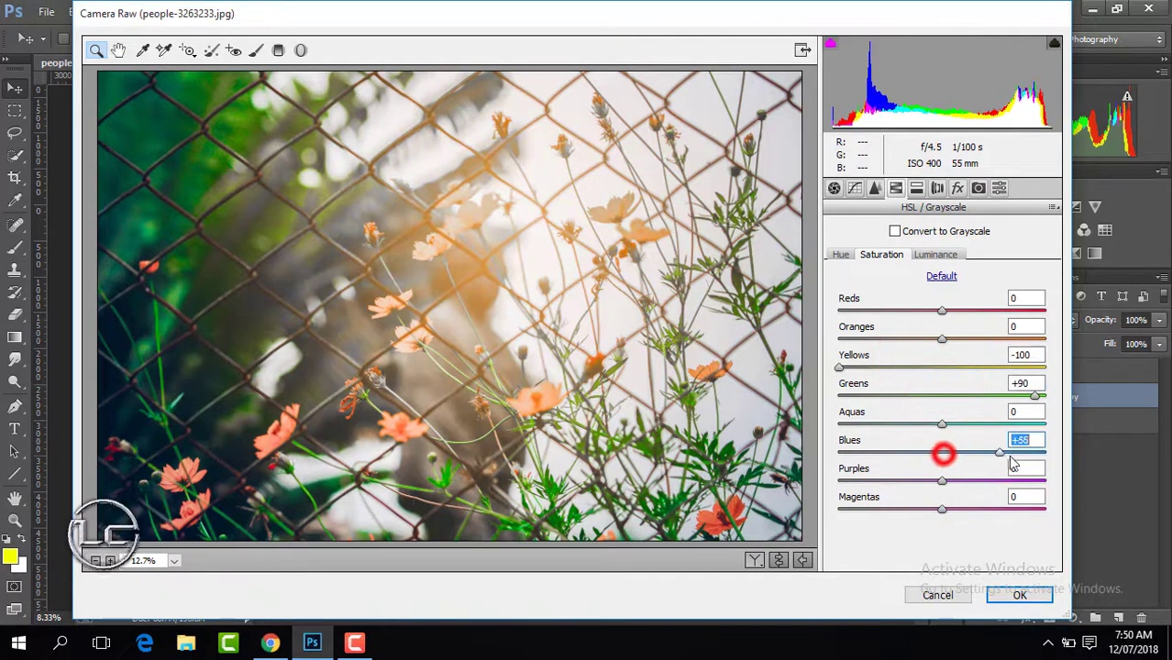
drag(941, 452, 1012, 452)
Add sharpening of 61 and luminance noise reduction of 25, then apply the filter
click(875, 189)
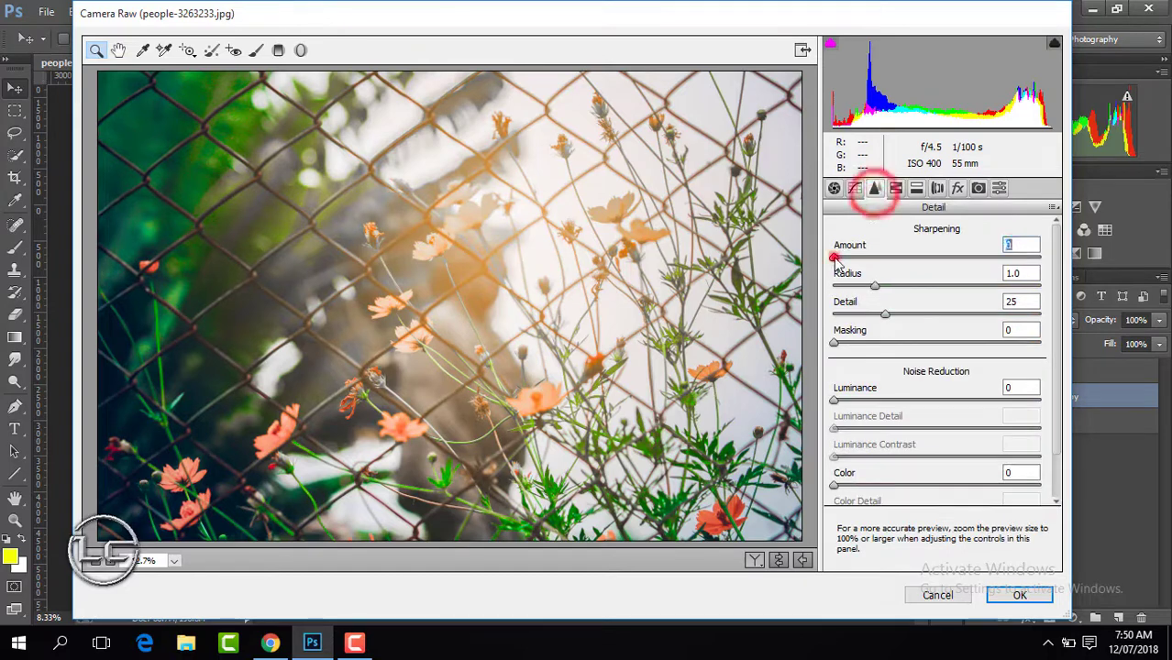
drag(834, 257, 917, 257)
drag(835, 401, 893, 400)
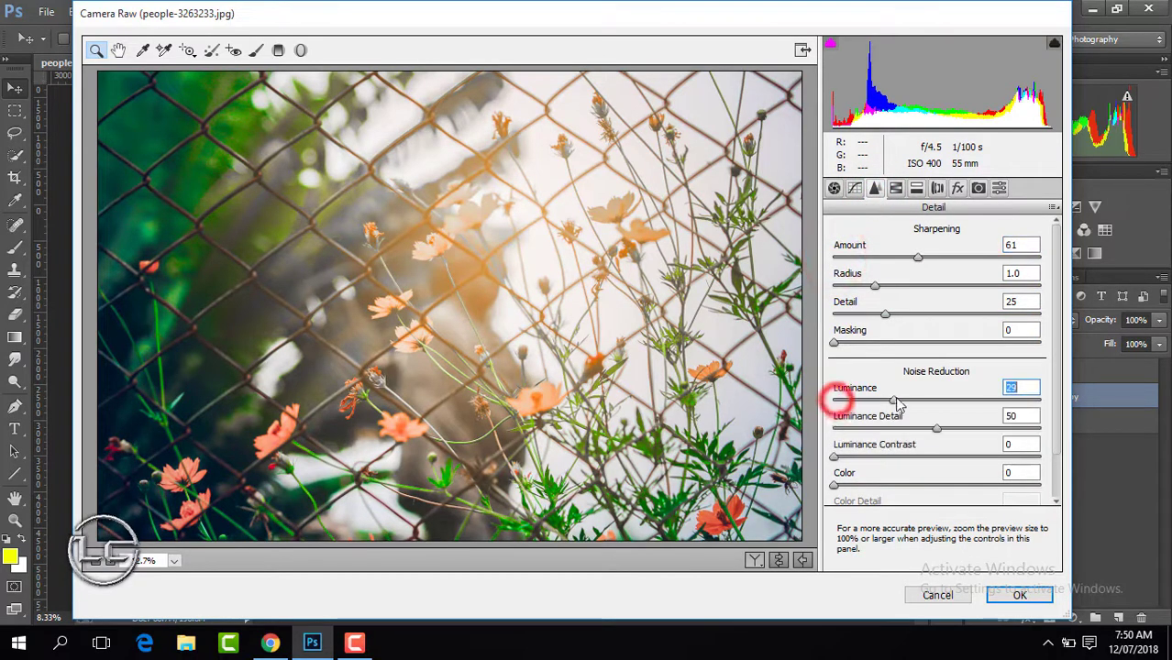
click(1006, 597)
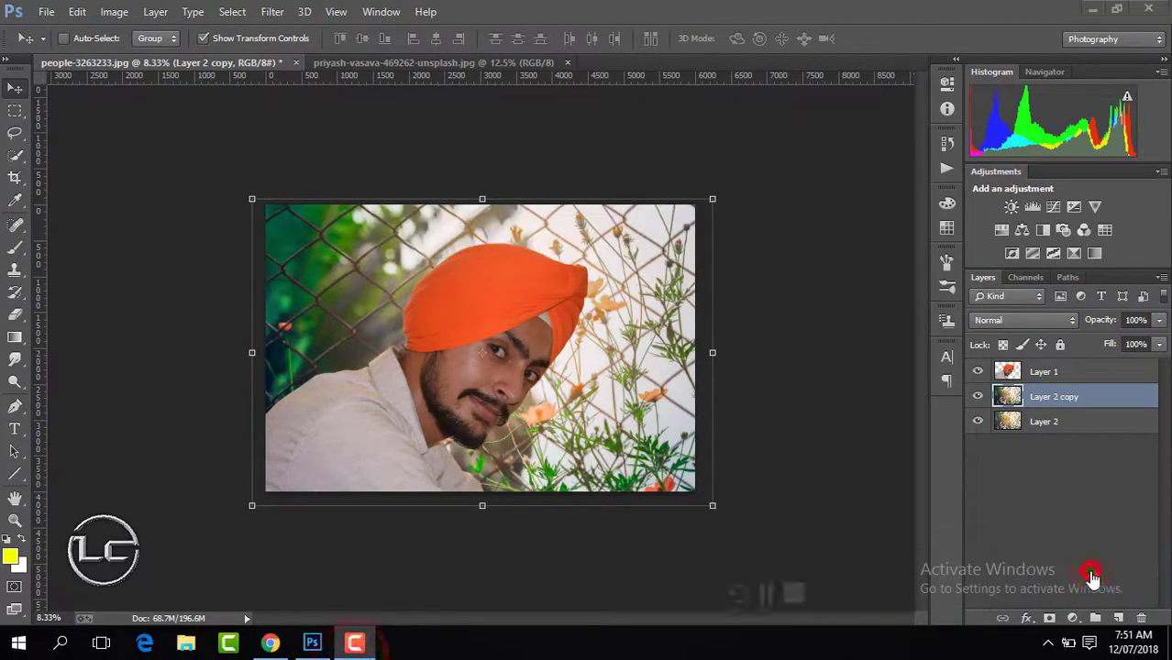
Compare the graded background with the original, then duplicate the man's layer Layer 1
click(977, 396)
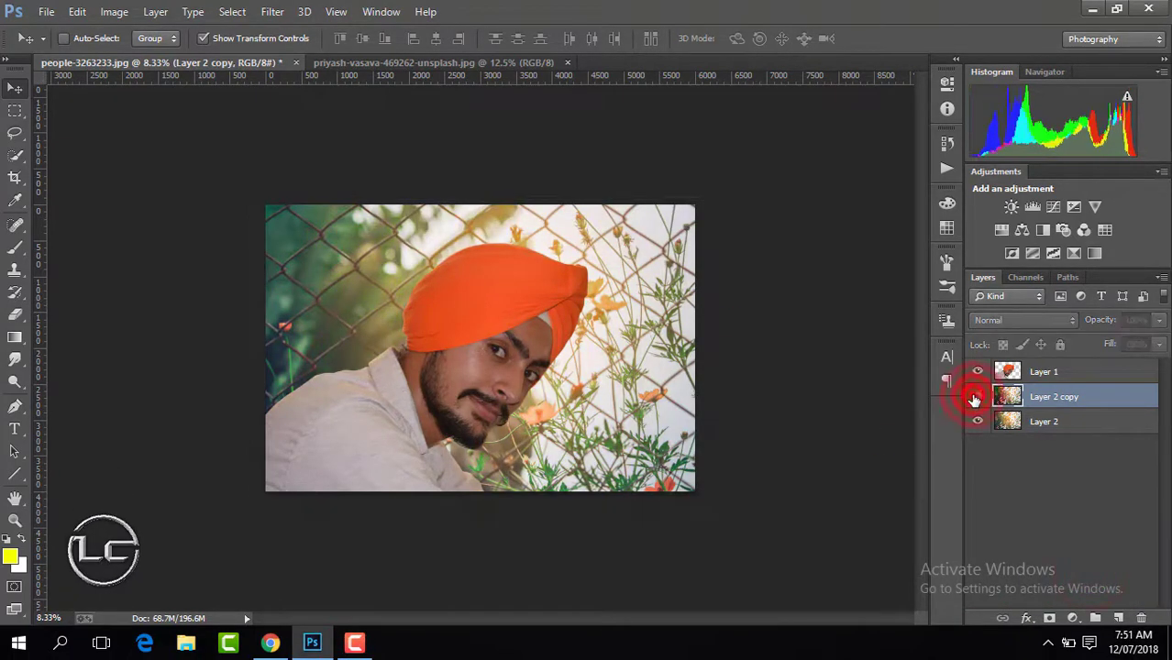
click(976, 396)
click(977, 397)
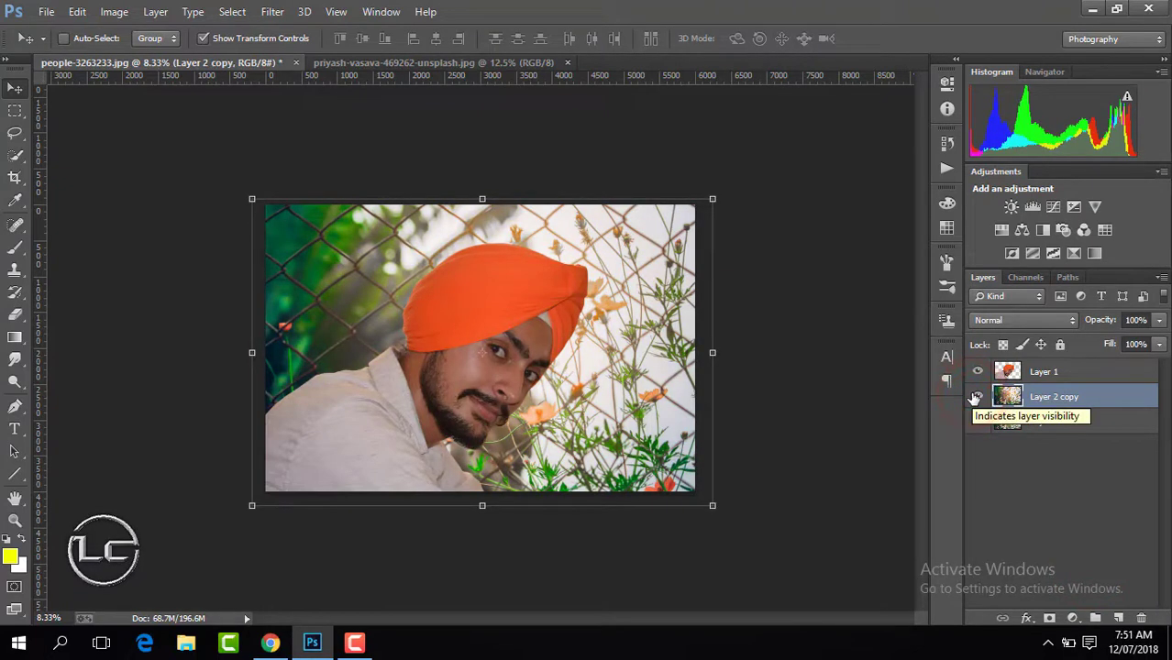
click(977, 396)
click(977, 397)
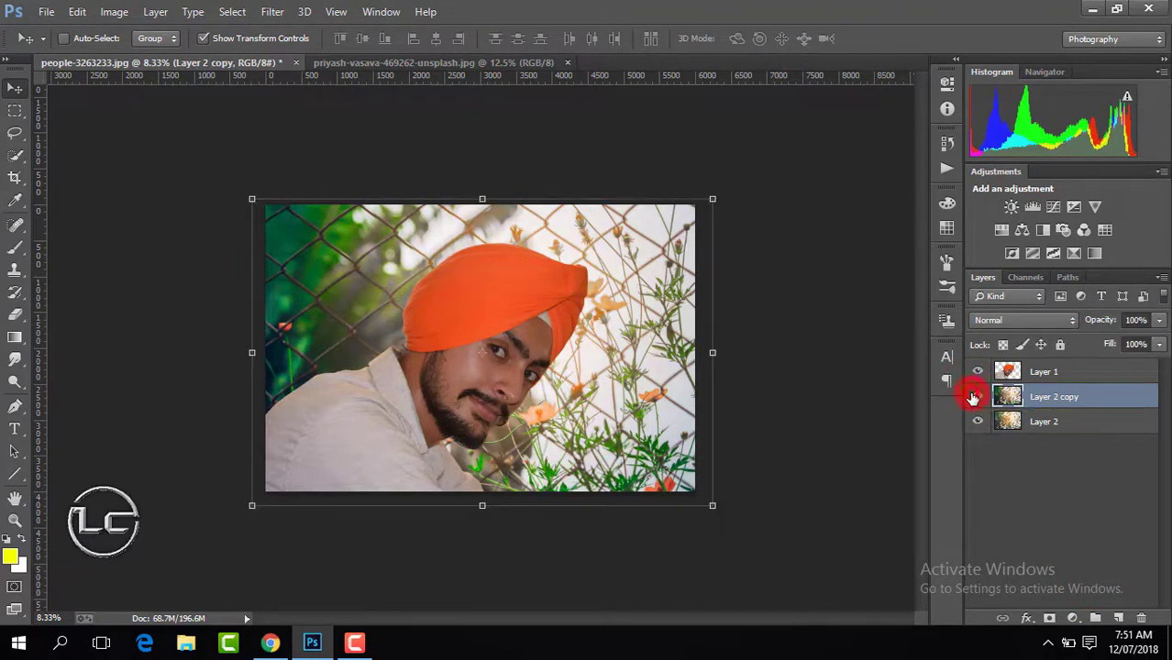
click(1045, 372)
key(ctrl+j)
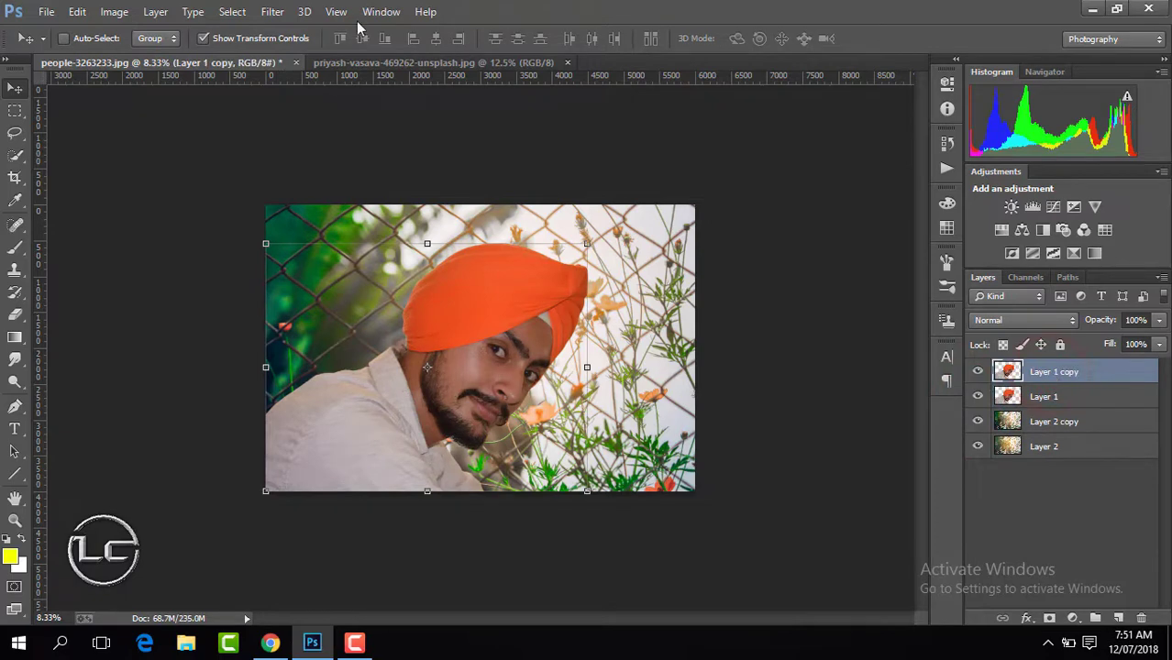
In Camera Raw, set contrast +22, highlights -23, shadows +100, blacks +37, vibrance +26
click(272, 11)
click(353, 112)
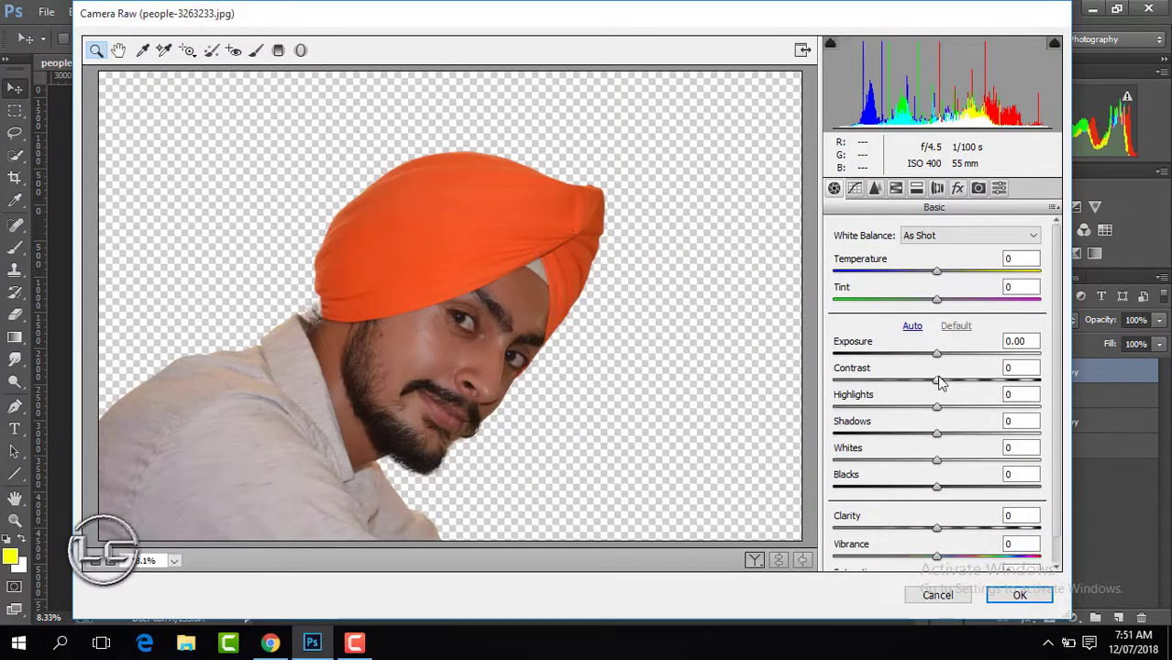
drag(945, 385, 959, 380)
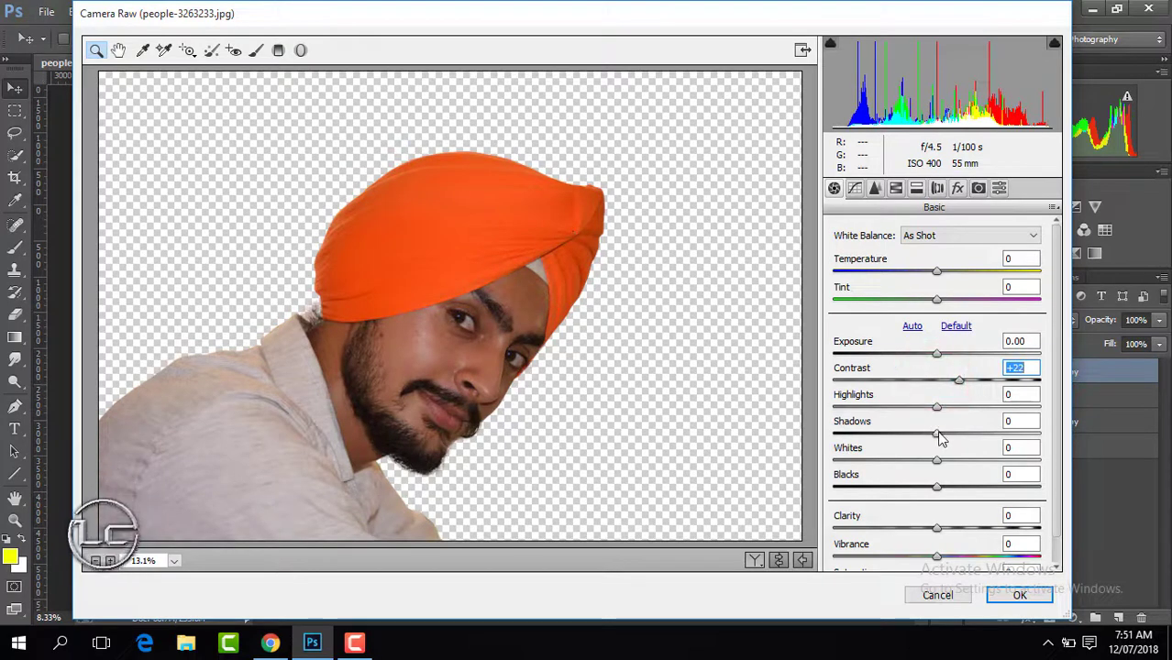
drag(937, 433, 1029, 439)
drag(939, 408, 912, 408)
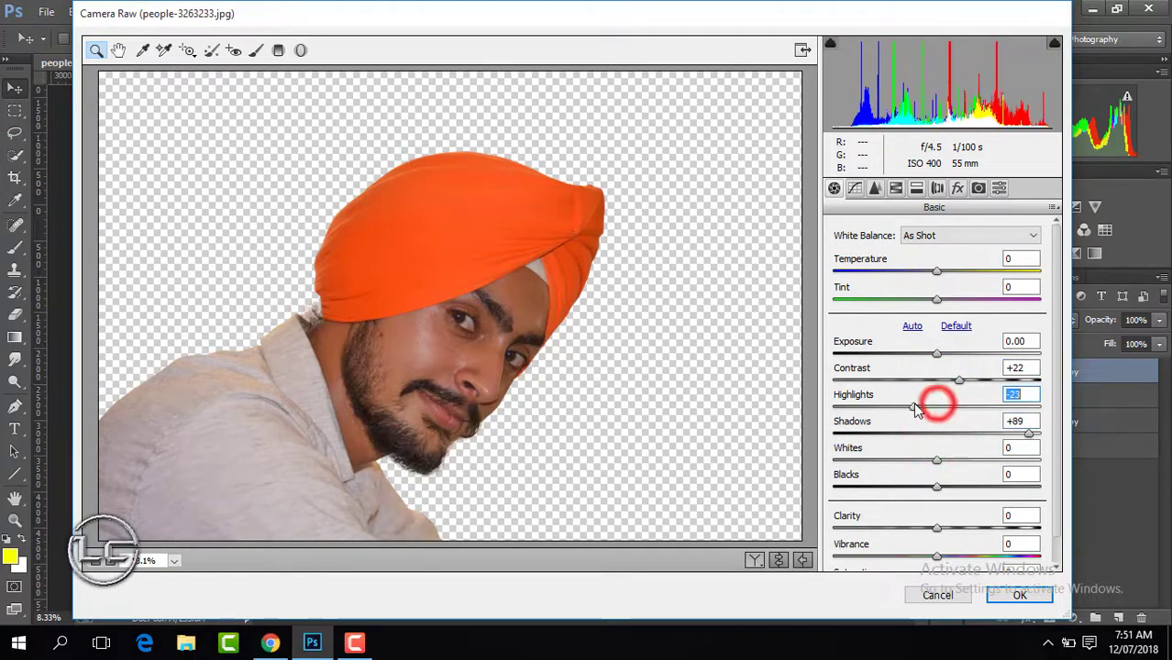
drag(1029, 434, 1039, 433)
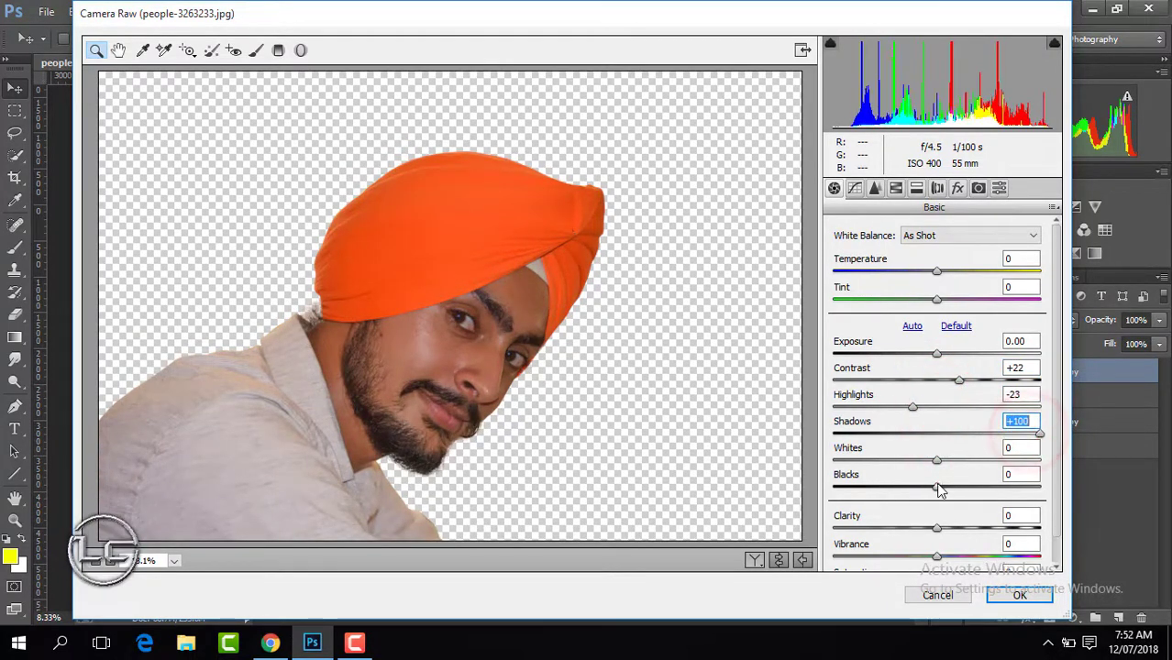
drag(936, 487, 974, 487)
drag(936, 556, 963, 556)
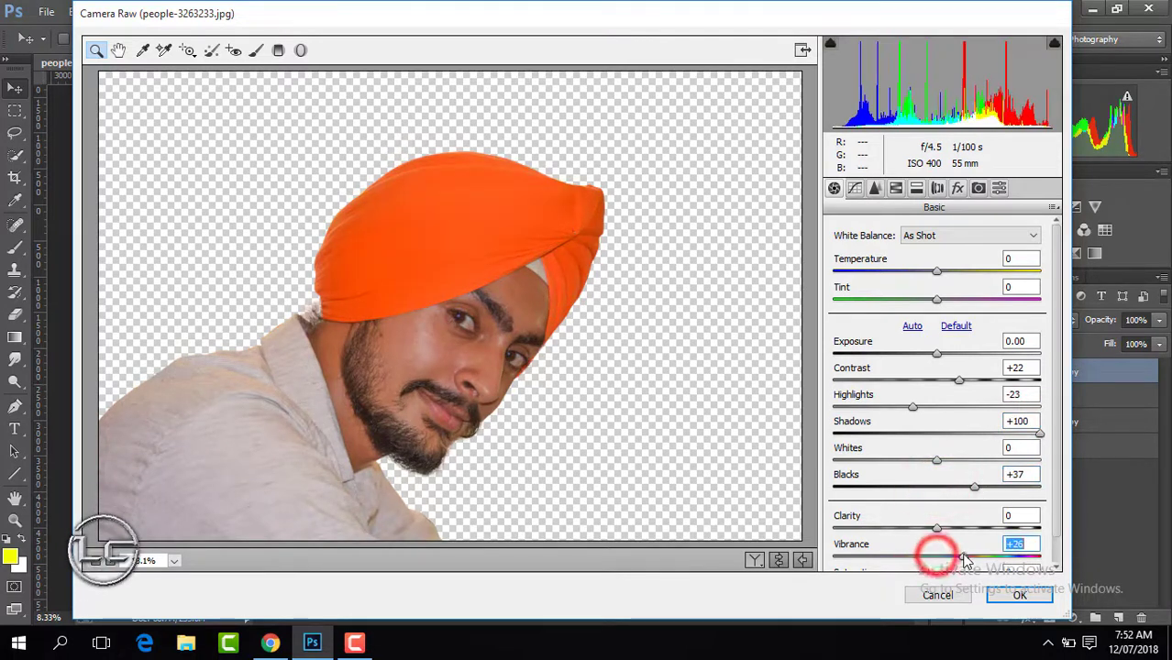
Nearly desaturate yellows, set greens +11 and oranges +13 saturation, and brighten the oranges
click(896, 188)
drag(942, 368, 839, 367)
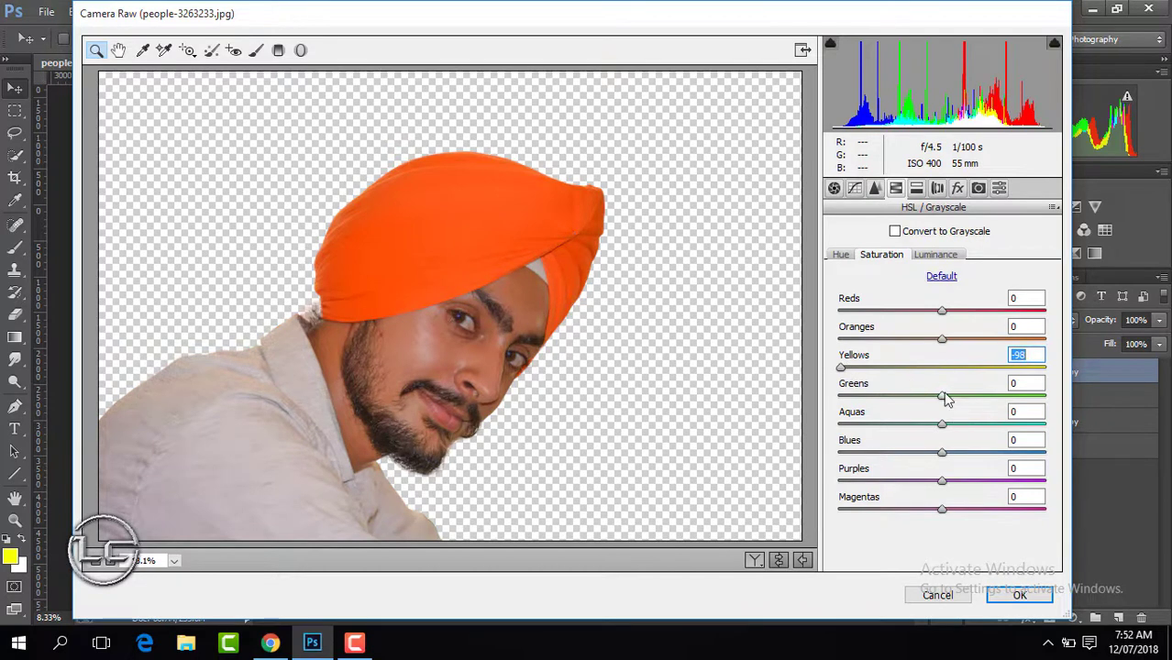
drag(943, 396, 953, 396)
drag(941, 339, 956, 340)
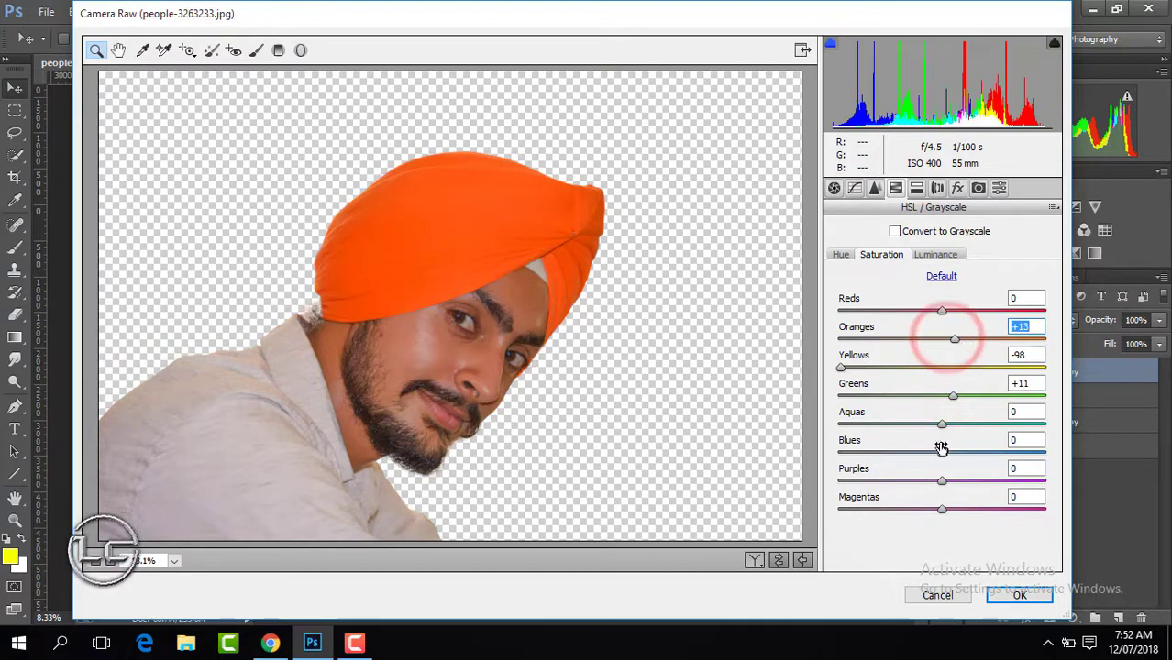
click(940, 255)
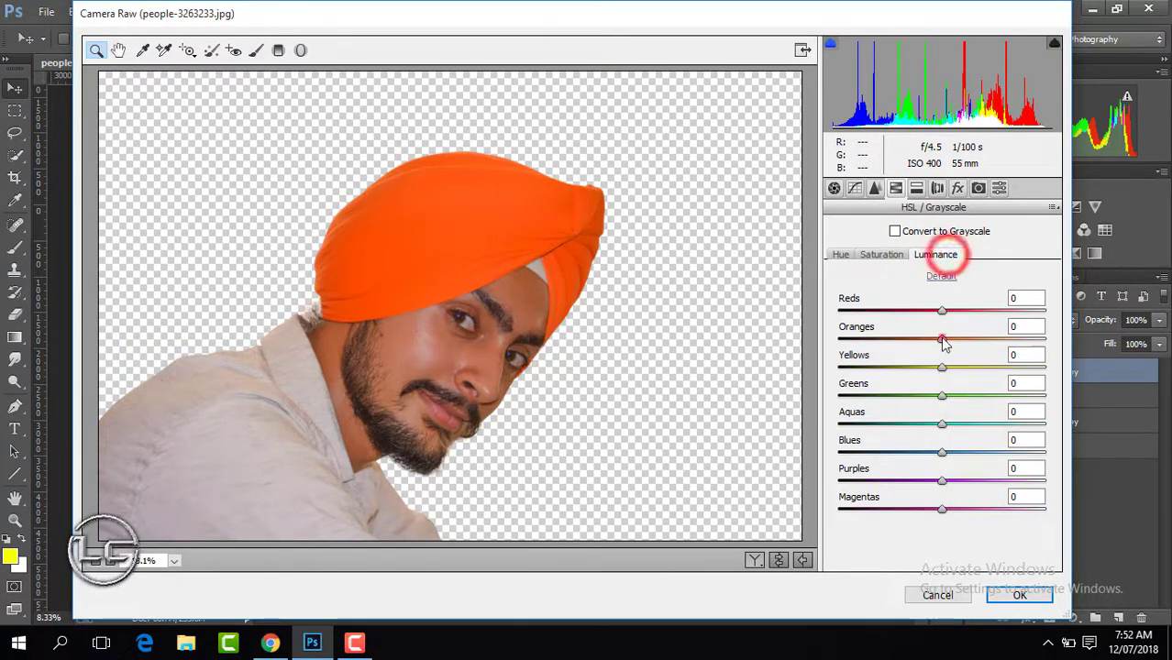
drag(942, 339, 975, 345)
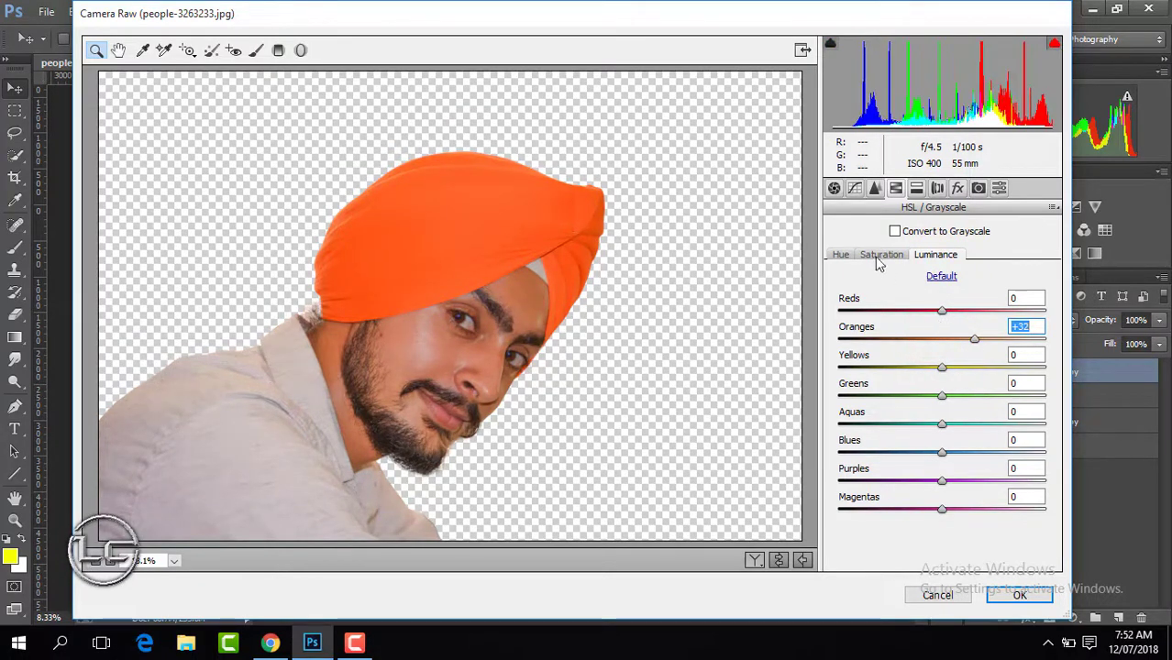
click(841, 254)
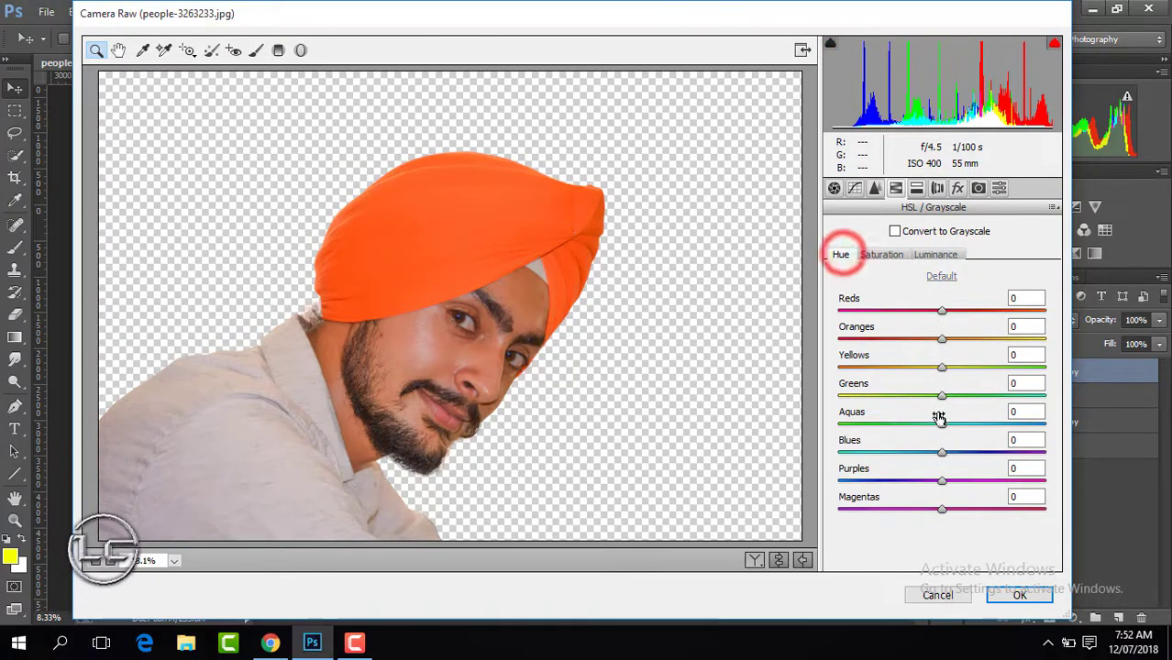
Add luminance noise reduction, lower highlights, set clarity +9, slightly cool temperature, and apply
click(875, 188)
mouse_move(837, 400)
mouse_down()
mouse_move(905, 404)
mouse_move(890, 407)
mouse_up()
click(834, 188)
click(910, 406)
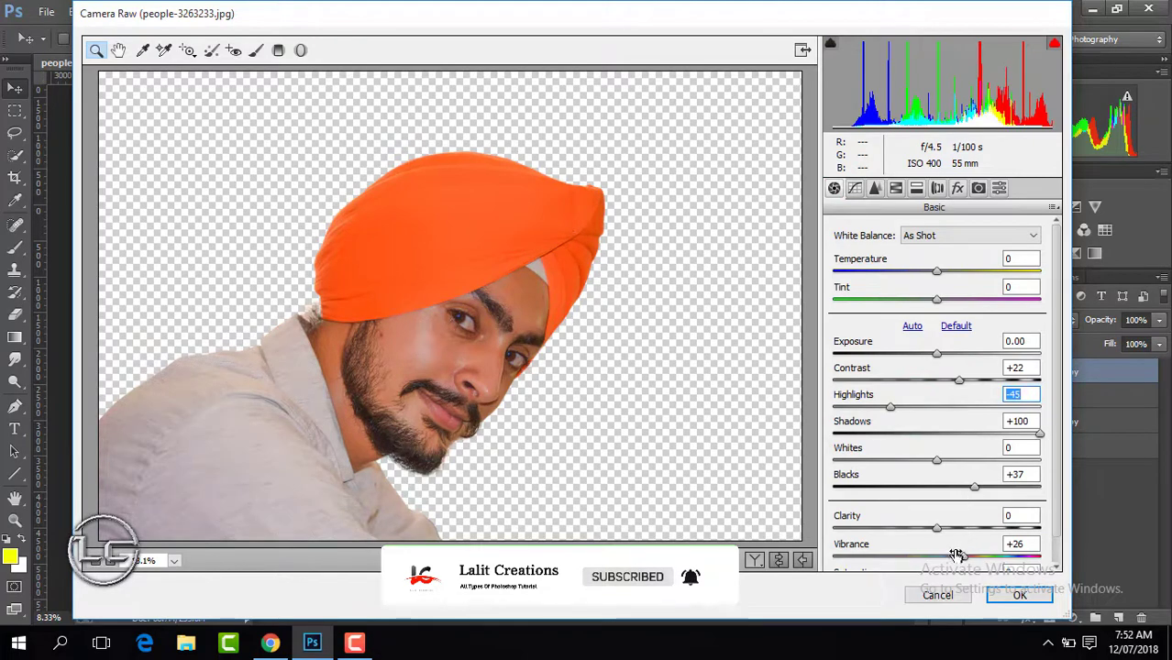
drag(937, 529, 946, 529)
drag(936, 272, 931, 275)
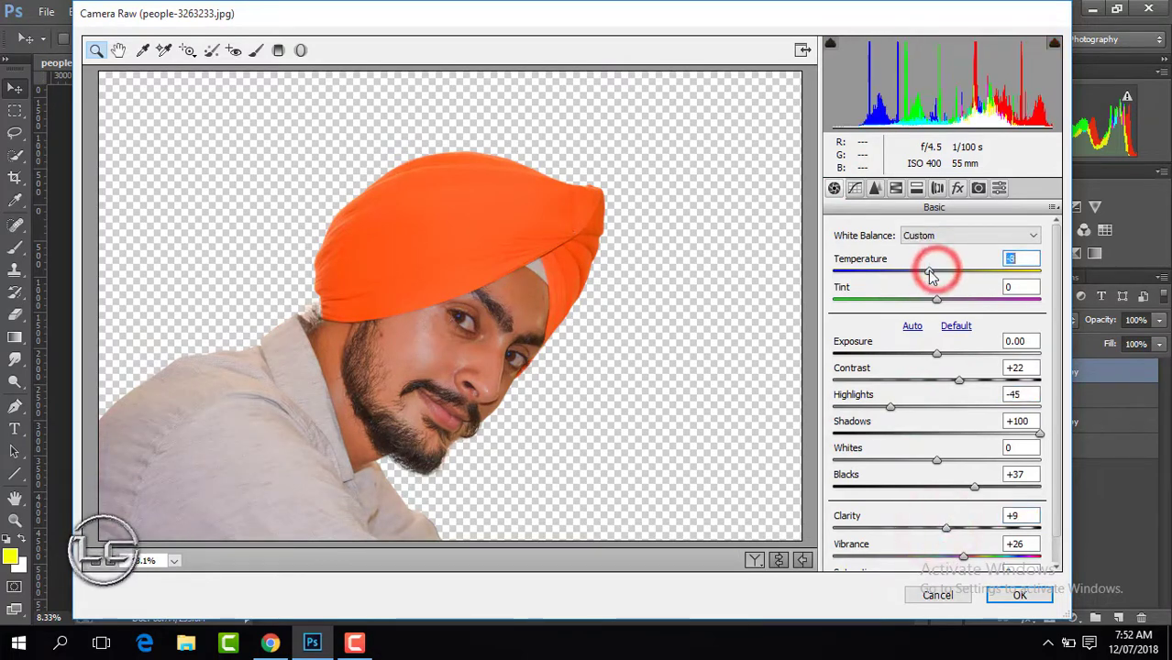
click(1006, 598)
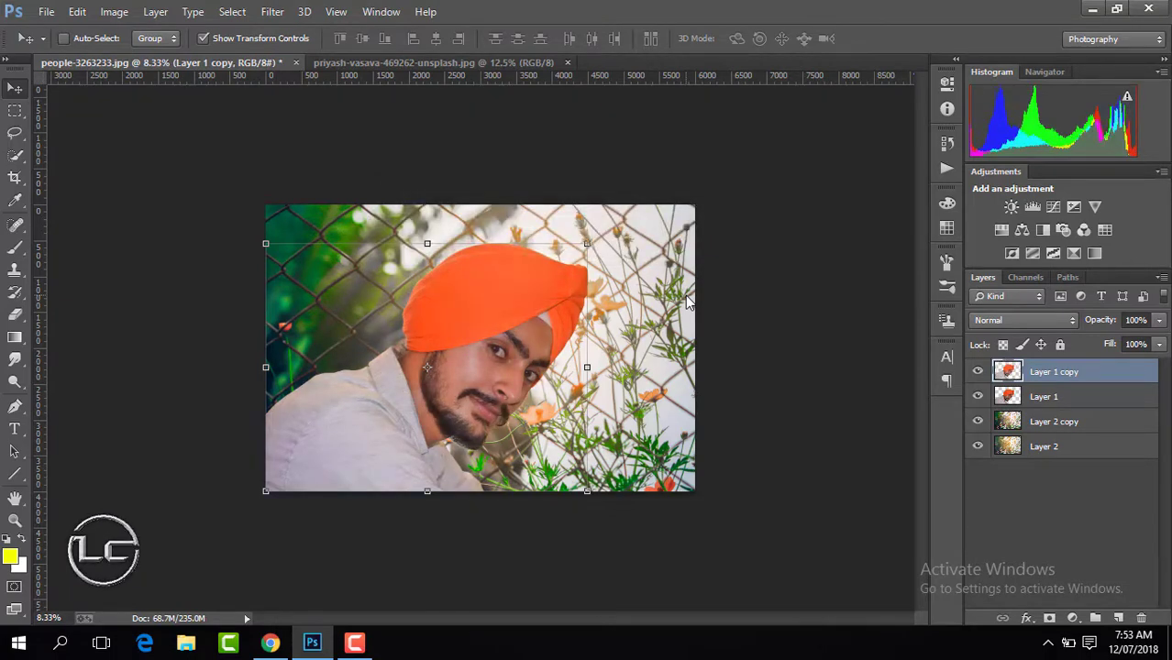
Compare the graded copy and merge it down into Layer 1
click(978, 372)
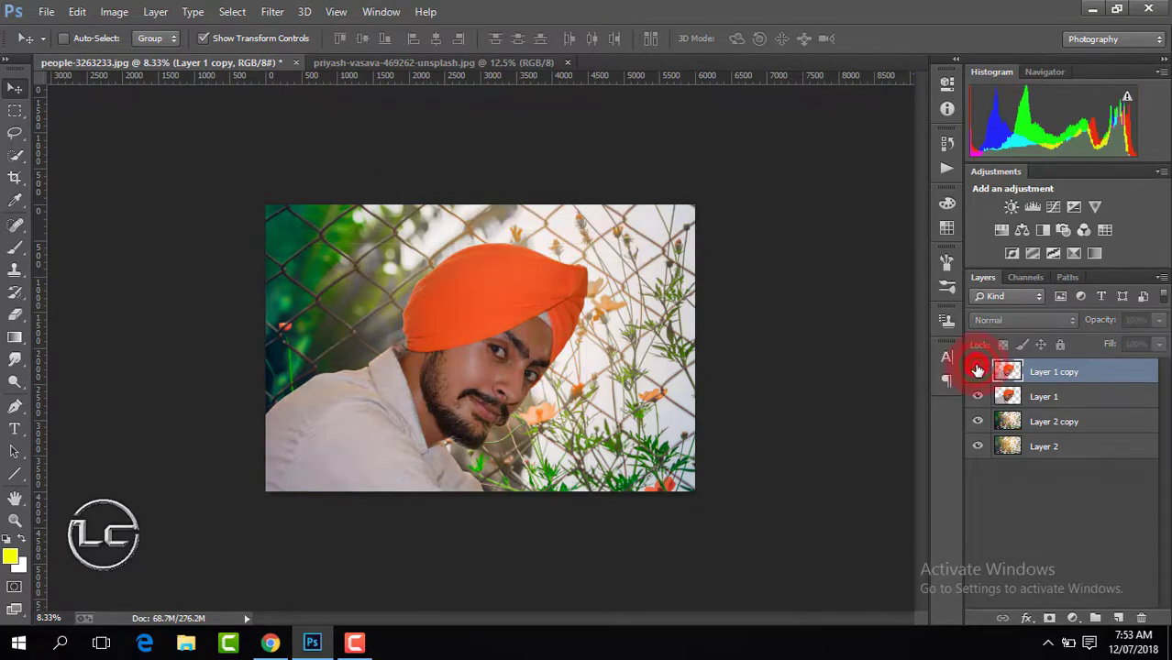
click(978, 372)
right_click(1045, 371)
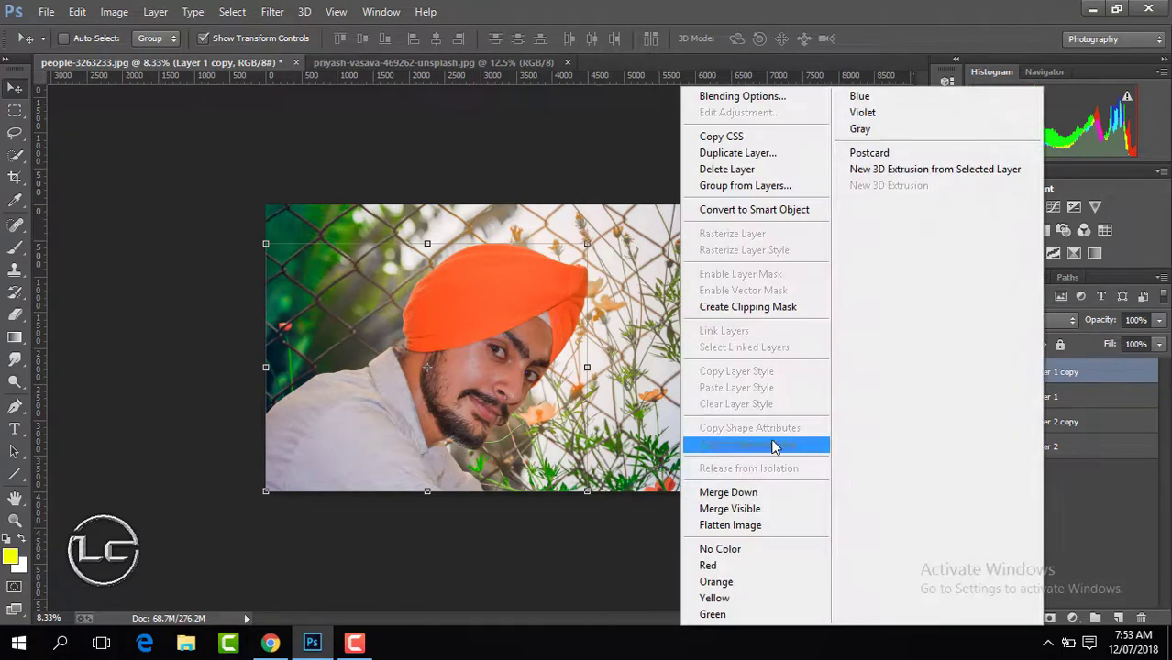
click(768, 490)
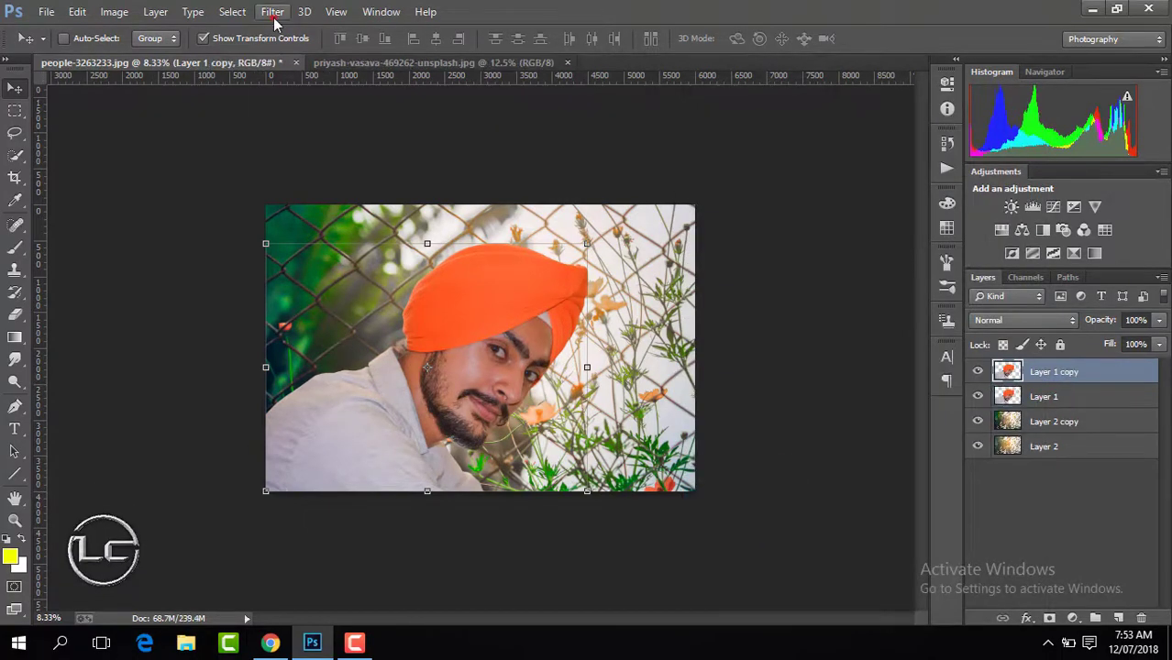
Start a second Camera Raw pass with contrast +23, blacks -23 and vibrance +13
click(274, 13)
click(341, 113)
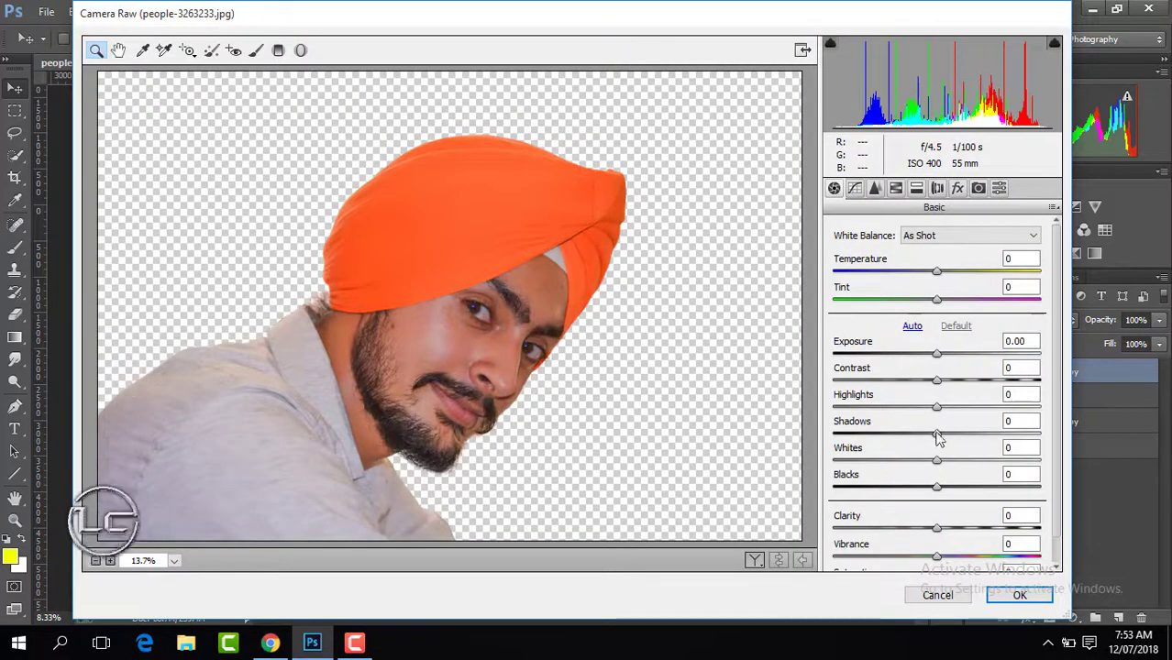
click(936, 382)
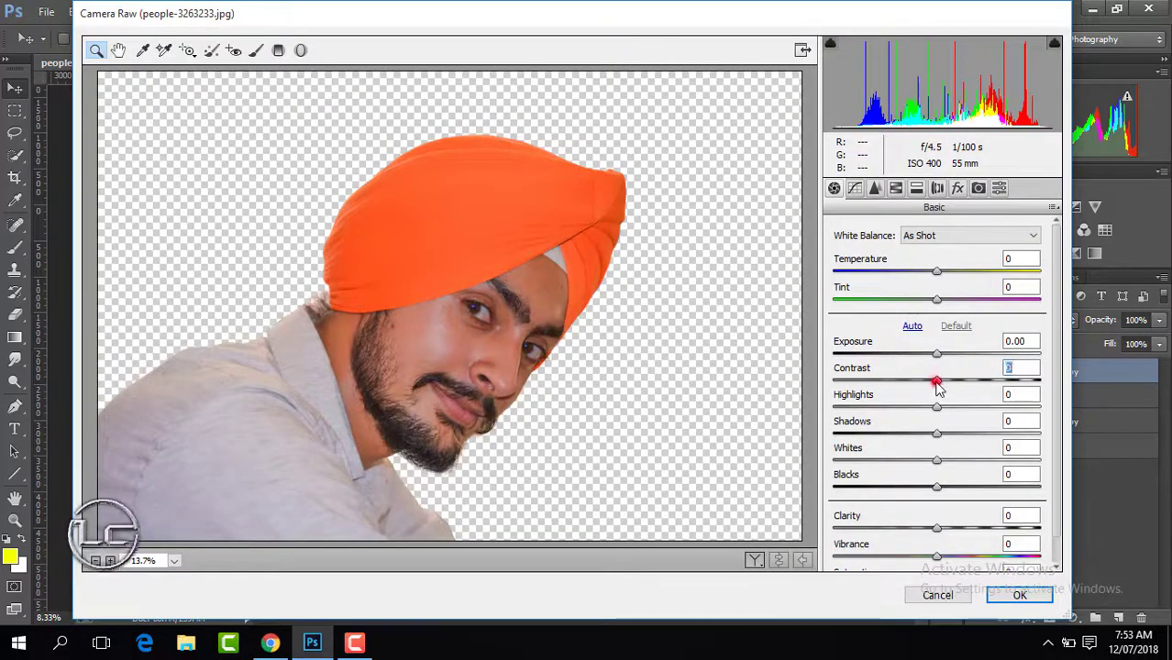
drag(936, 385, 959, 382)
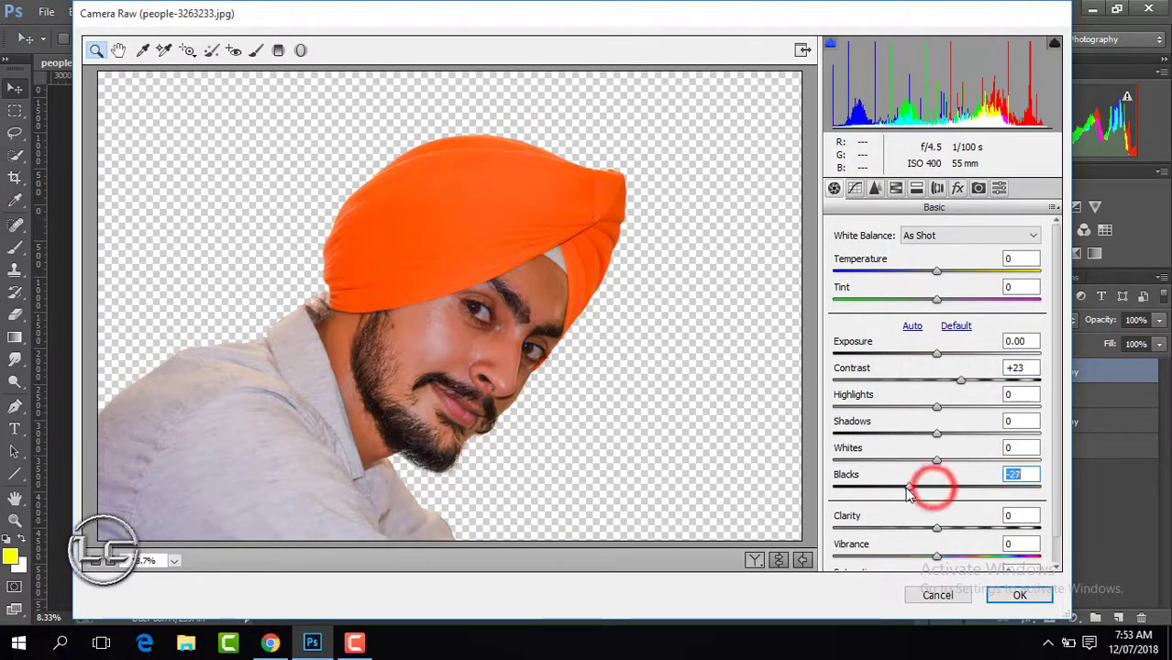
drag(933, 490, 912, 488)
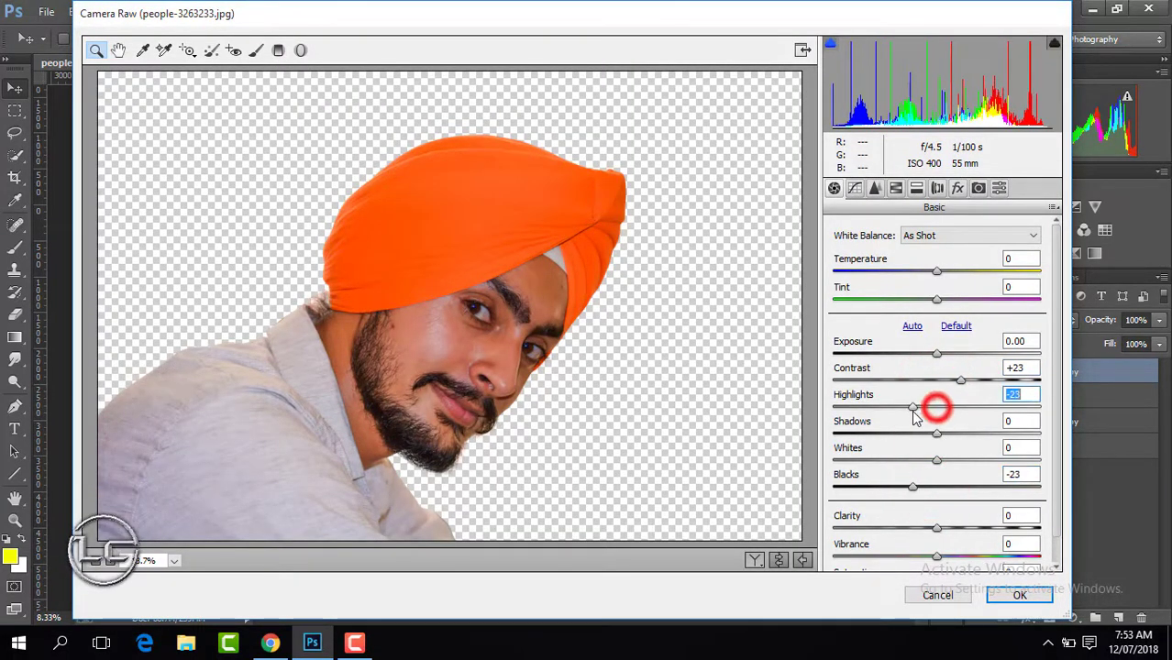
drag(936, 557, 950, 557)
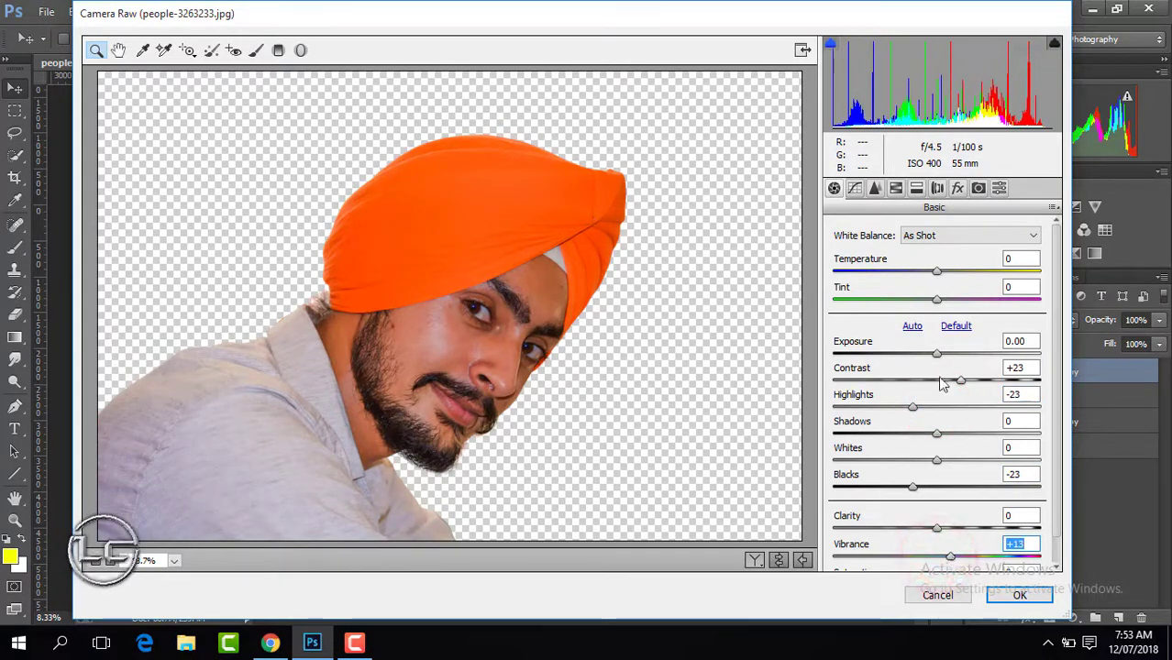
Brighten the oranges' luminance to +10 and boost their saturation
click(895, 188)
click(934, 254)
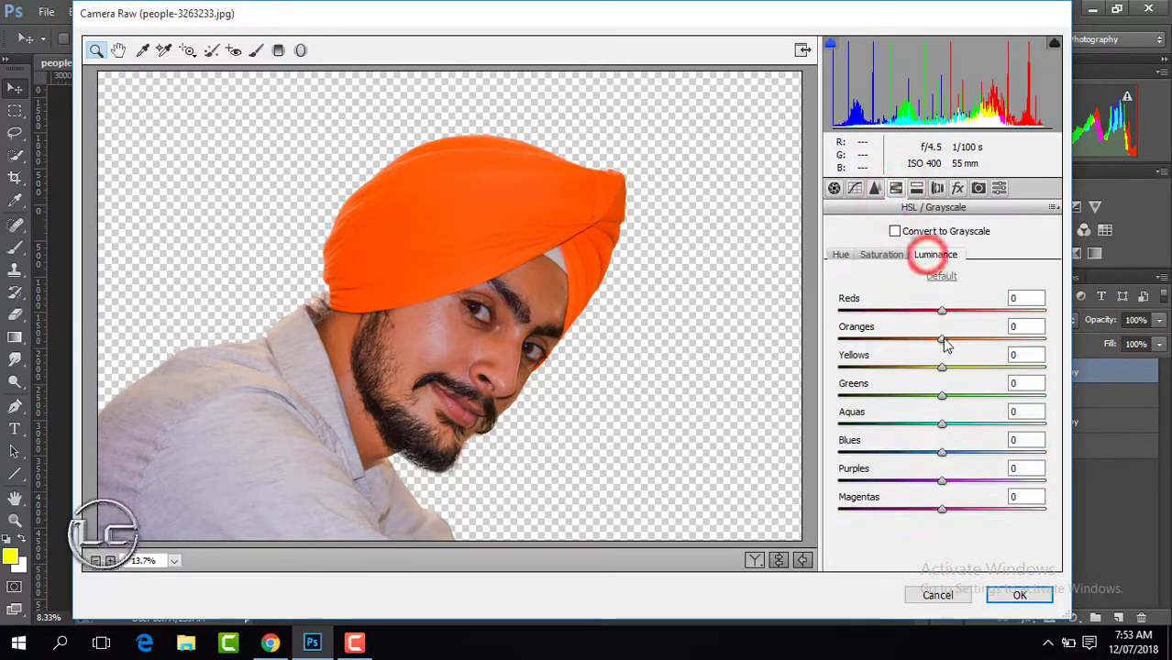
mouse_move(942, 339)
mouse_down()
mouse_move(957, 342)
mouse_move(838, 367)
mouse_up()
click(881, 254)
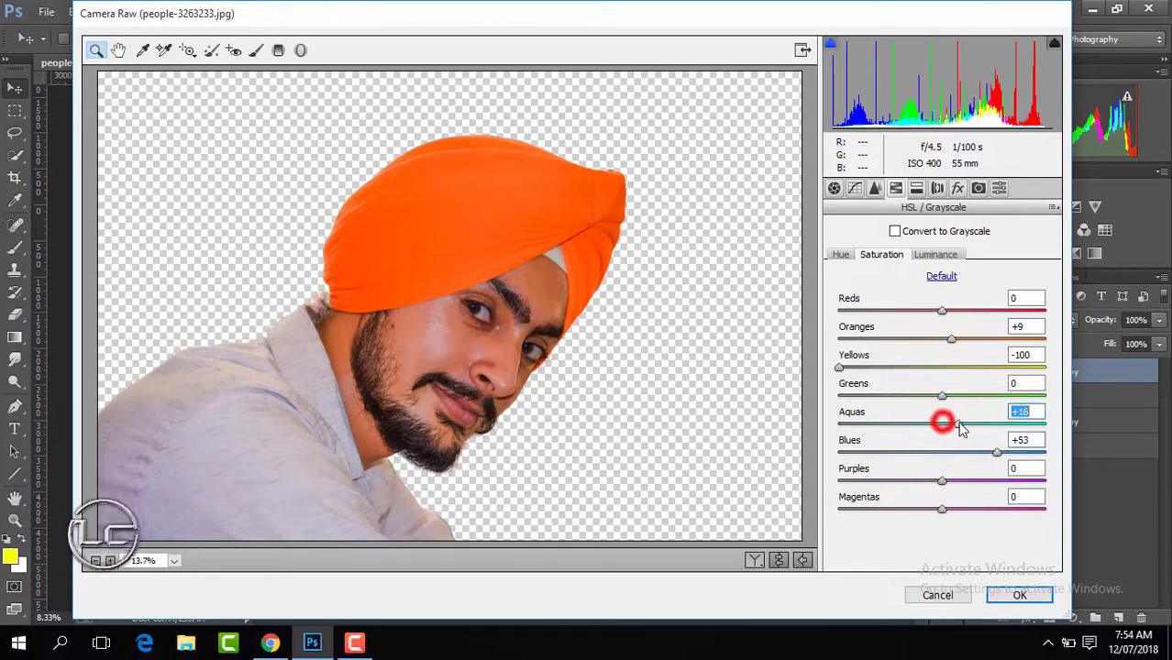
Set sharpening to 35 and noise reduction to 25, then apply the second pass
click(875, 188)
click(834, 256)
text(35)
click(834, 400)
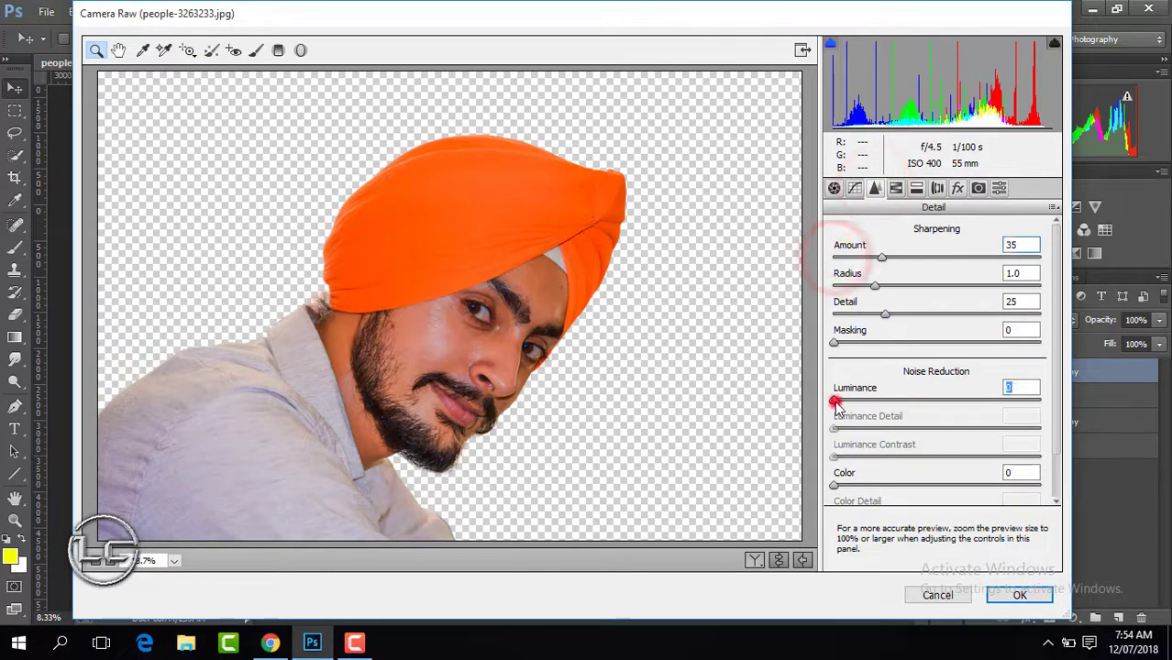
text(25)
click(1002, 598)
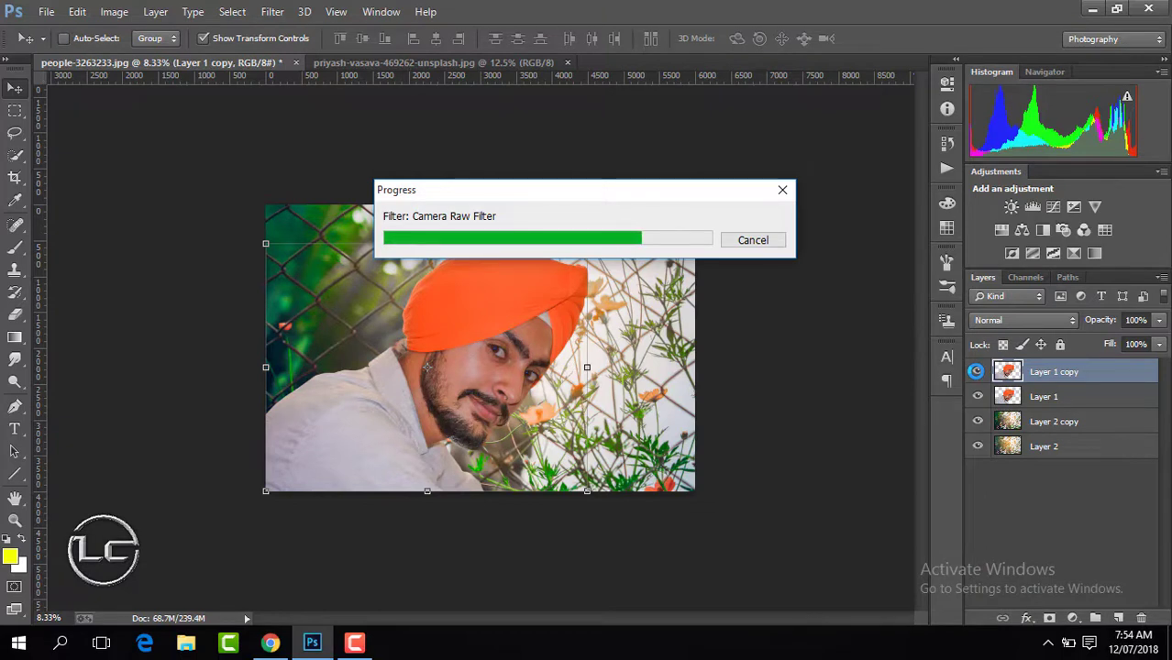
Merge the graded copies into Layer 1 and Layer 2 respectively
click(978, 373)
click(978, 373)
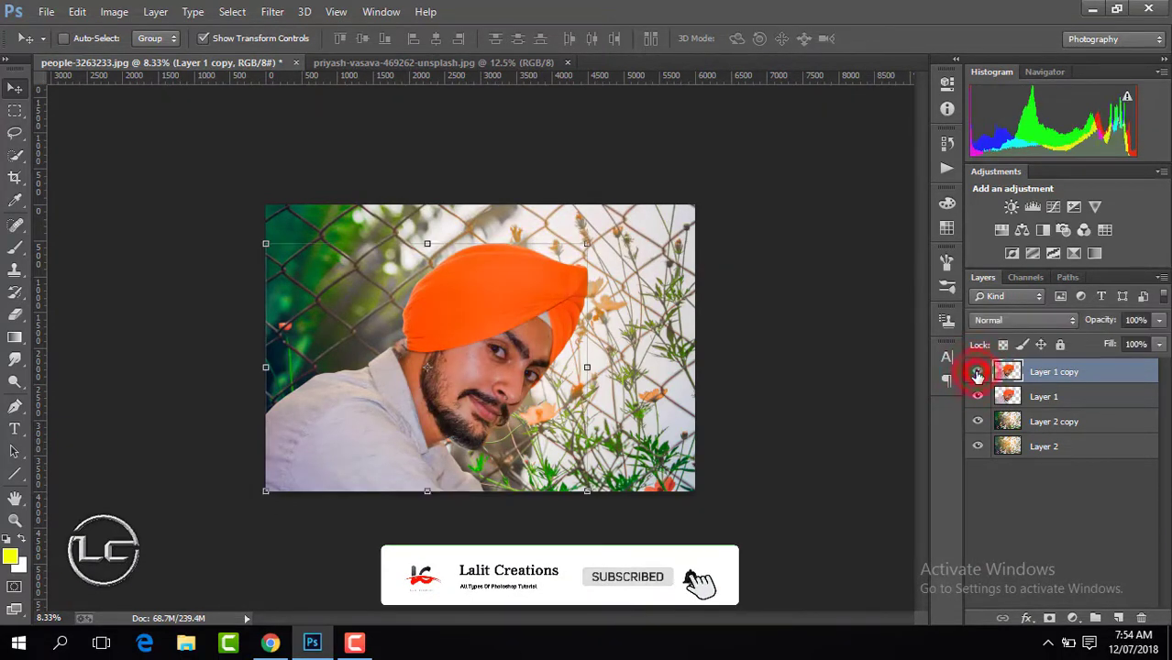
right_click(1064, 367)
click(773, 492)
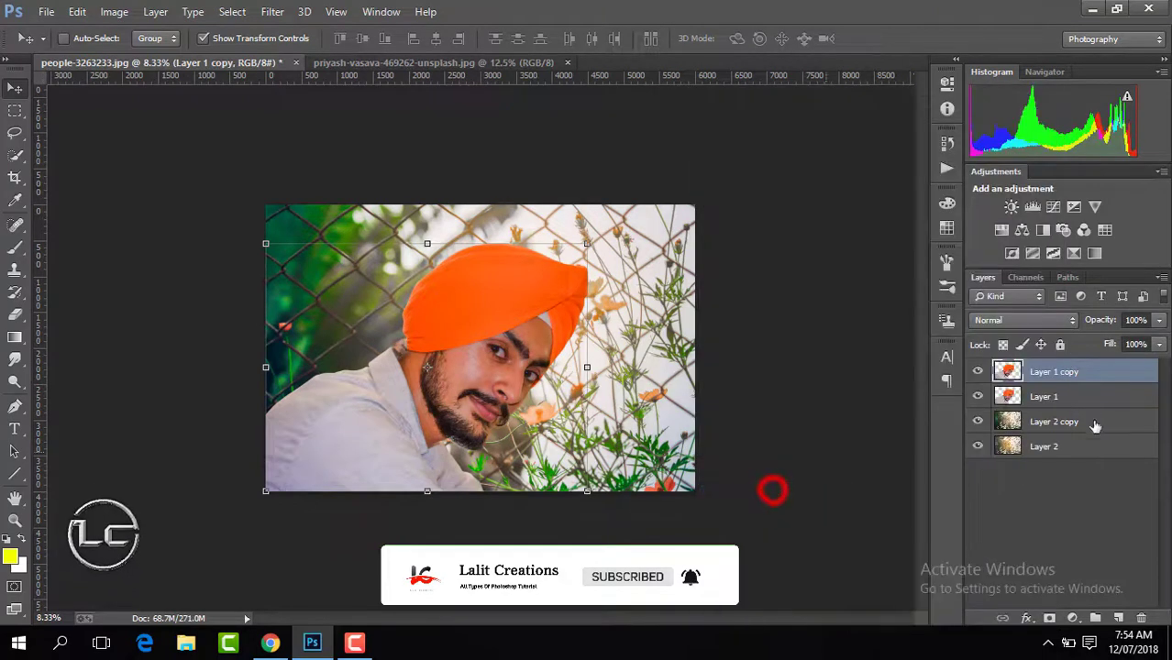
right_click(1066, 397)
click(738, 493)
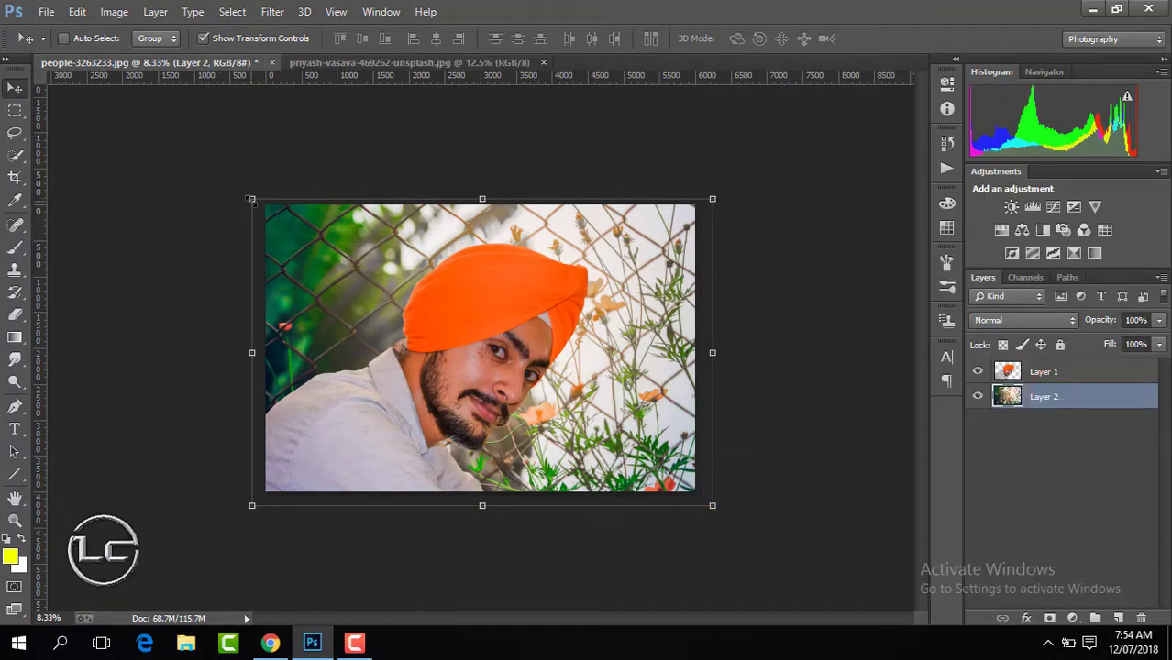
Enlarge the background to about 108% and shift it 435 px to the right
drag(249, 199, 235, 187)
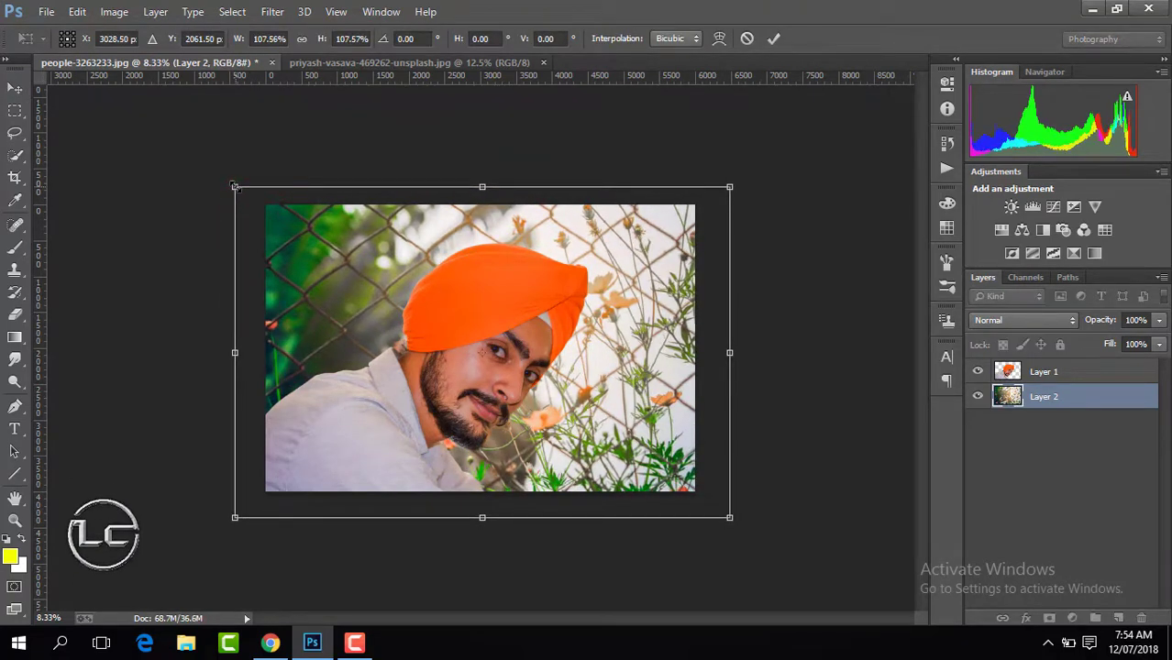
double_click(535, 404)
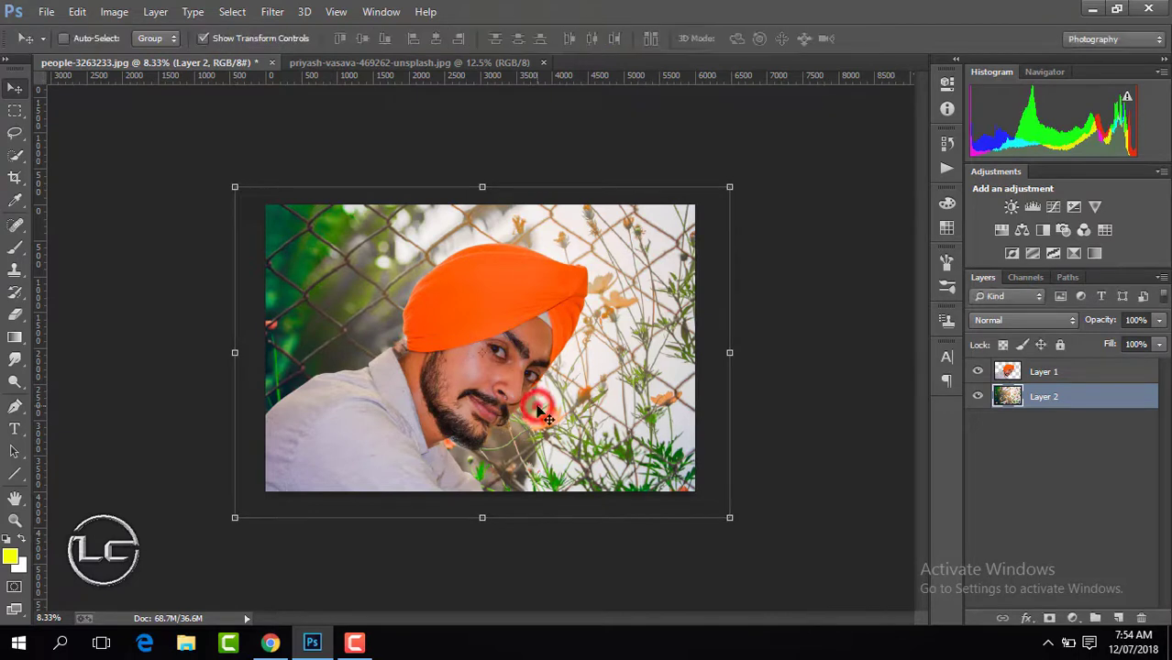
mouse_move(535, 404)
mouse_down()
mouse_move(566, 412)
mouse_move(552, 405)
mouse_up()
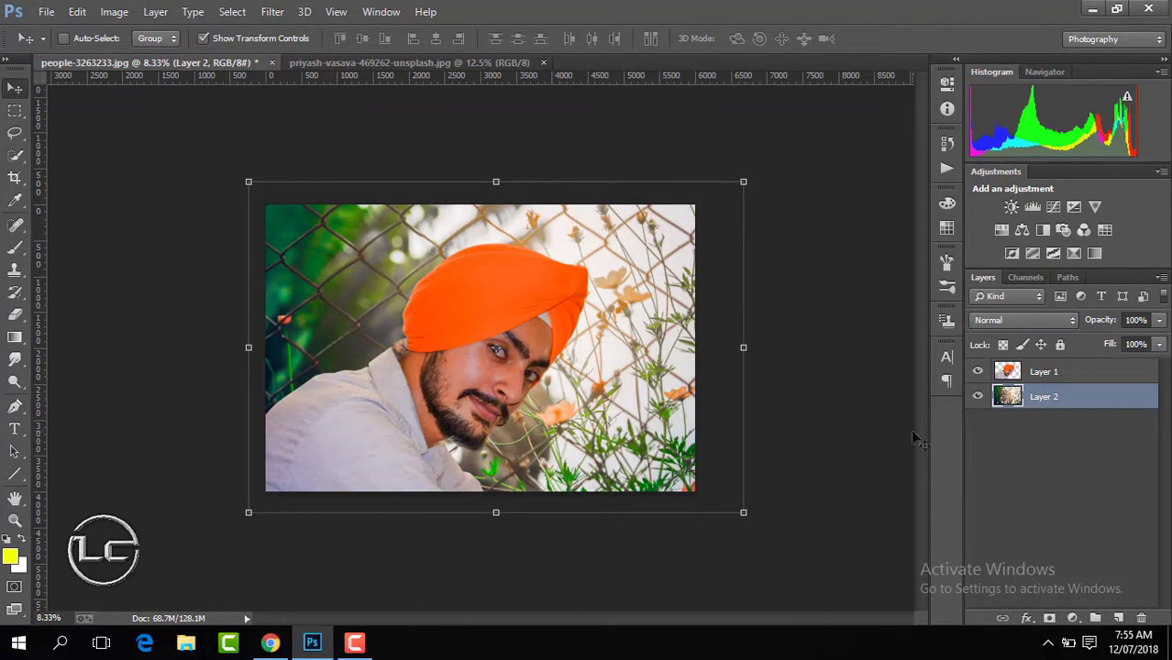
click(1058, 375)
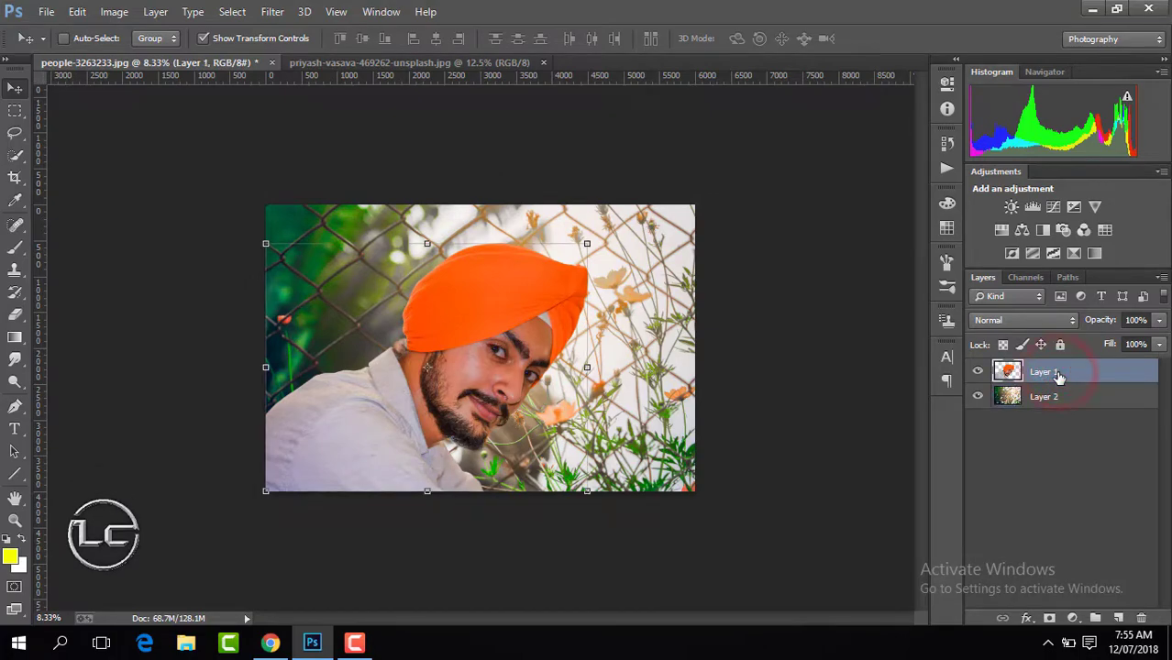
Duplicate Layer 1, zoom in on the face, and switch to a 156 px Mixer Brush
key(ctrl+j)
key(ctrl+plus)
key(ctrl+plus)
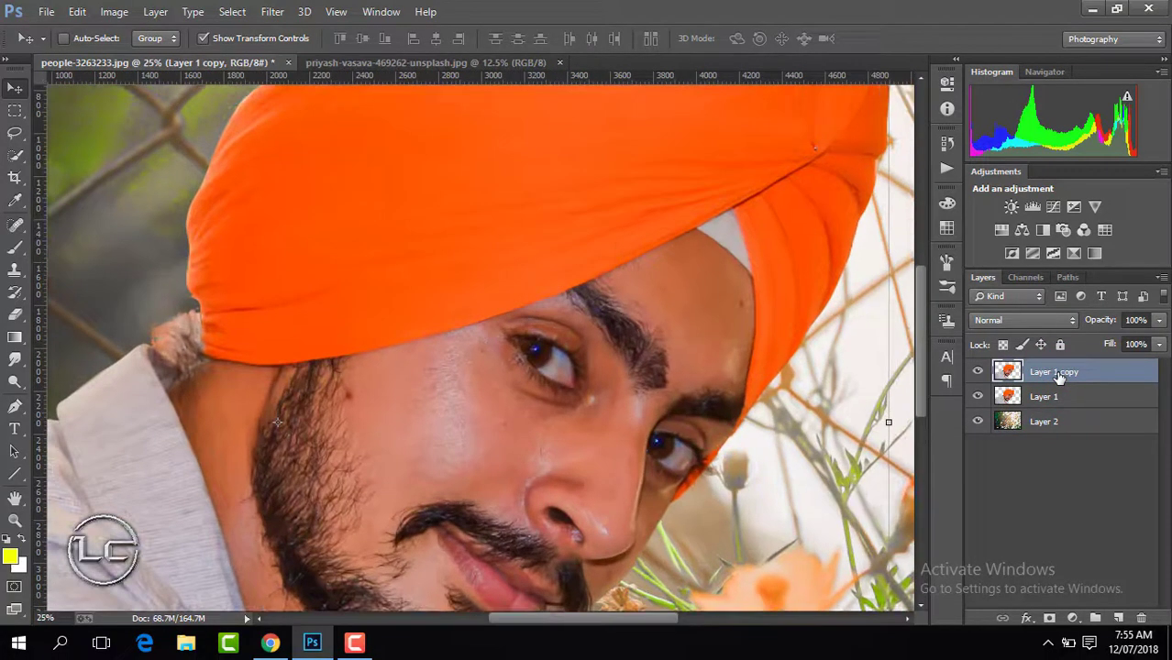
key(ctrl+plus)
drag(612, 626, 653, 625)
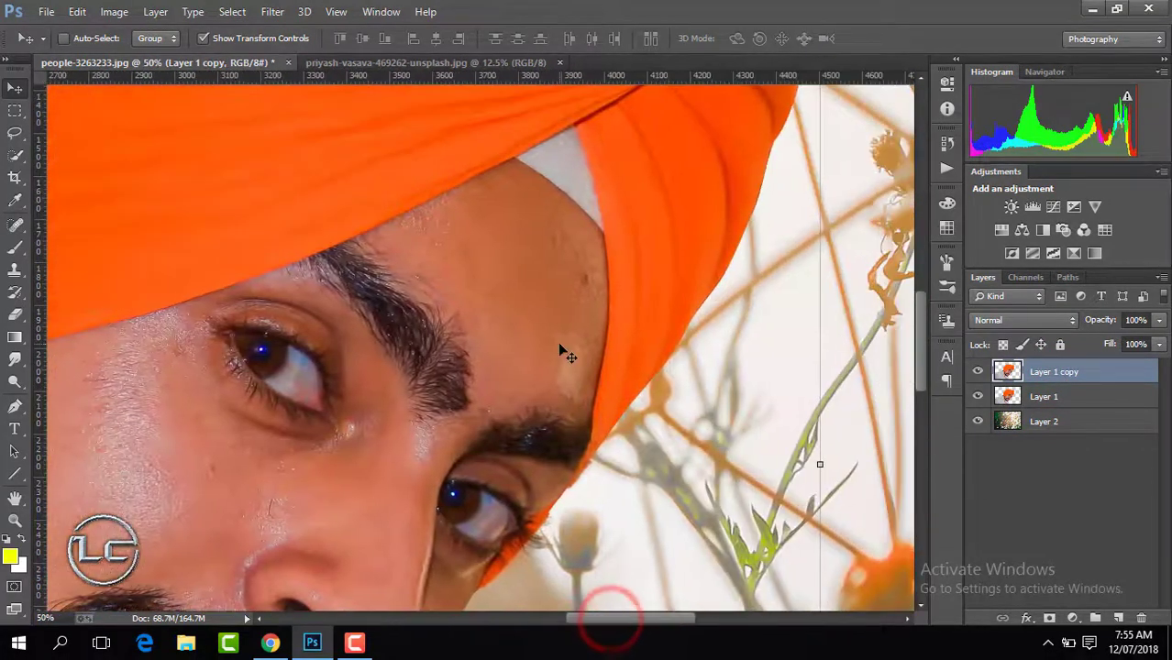
key(ctrl+plus)
key(ctrl+plus)
mouse_move(924, 358)
mouse_down()
mouse_move(916, 322)
mouse_move(919, 331)
mouse_up()
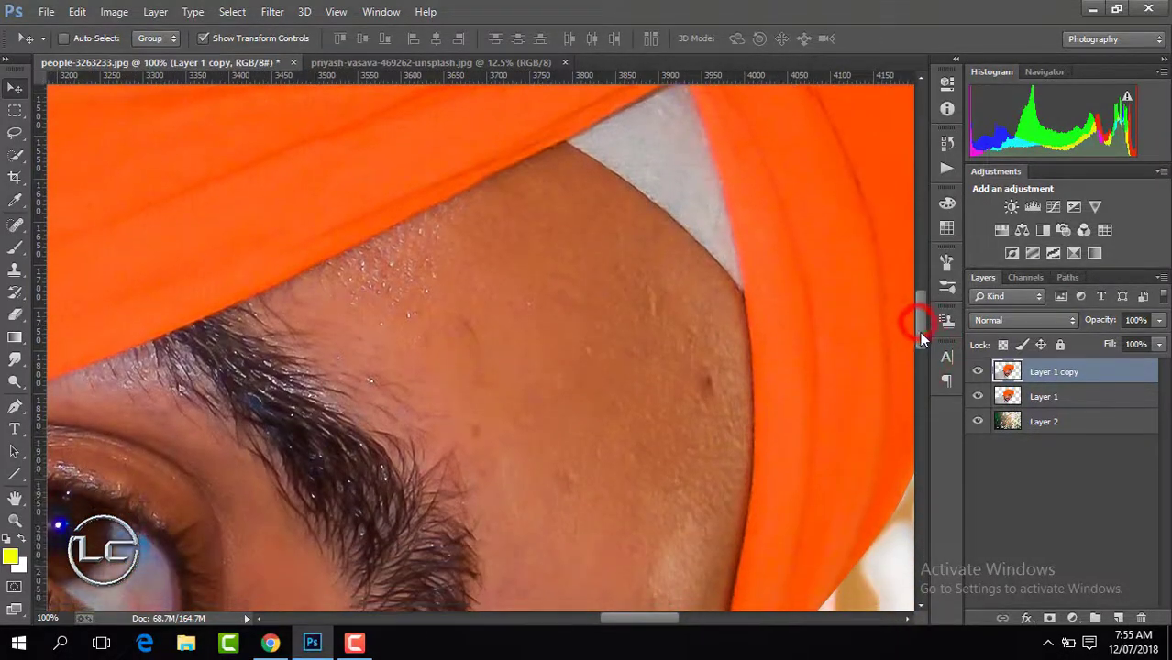
right_click(15, 247)
click(89, 287)
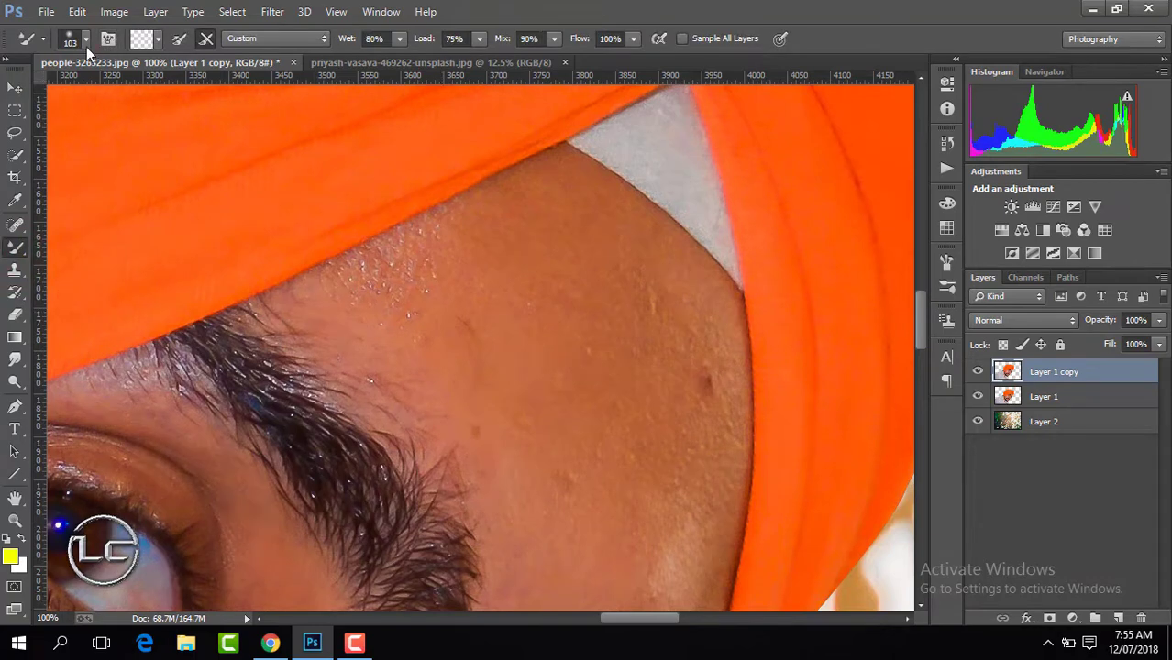
click(157, 89)
click(613, 365)
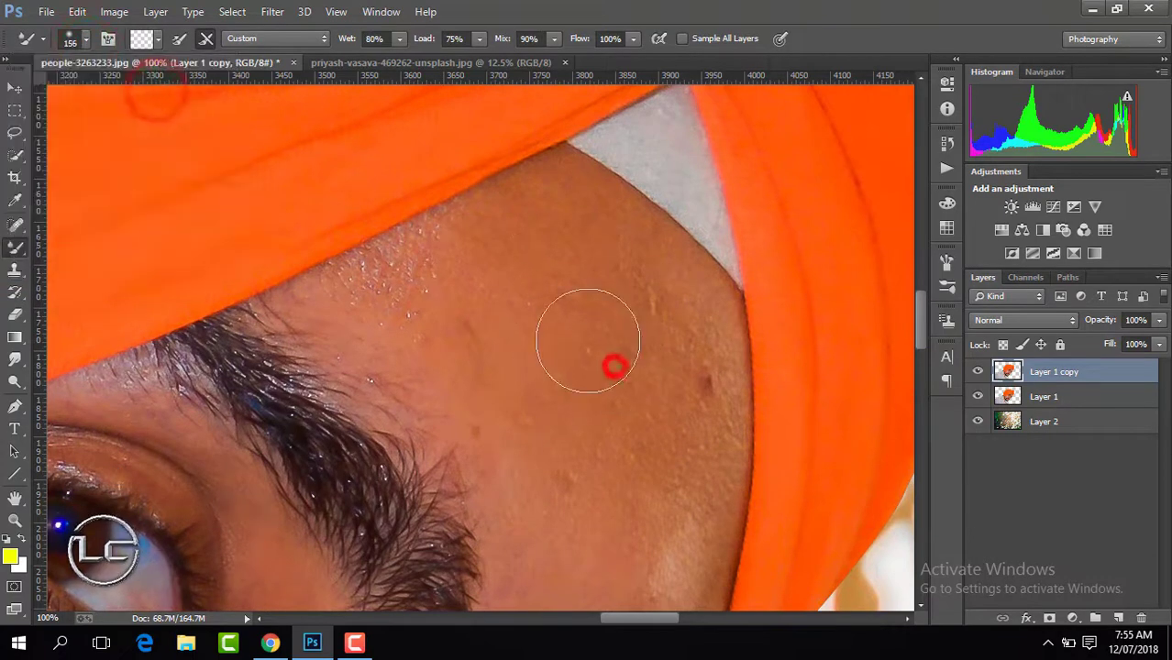
Blend away the dark spots and small blemishes on the forehead and near the eyebrow
click(557, 371)
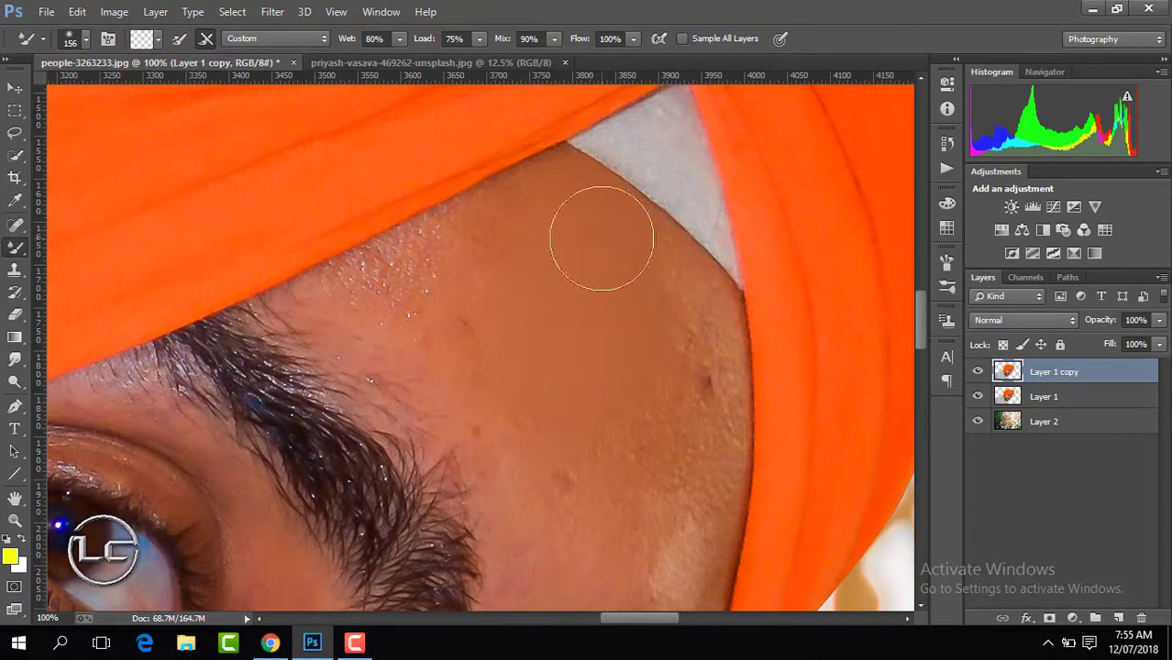
drag(655, 402, 668, 325)
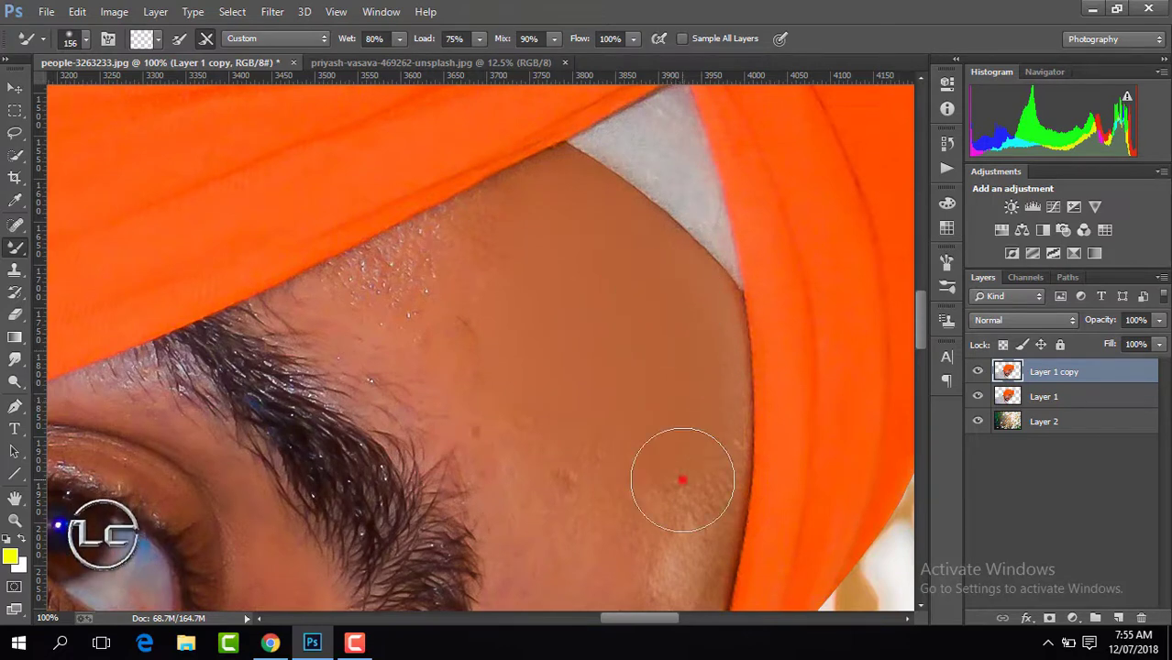
click(682, 480)
click(552, 529)
click(590, 506)
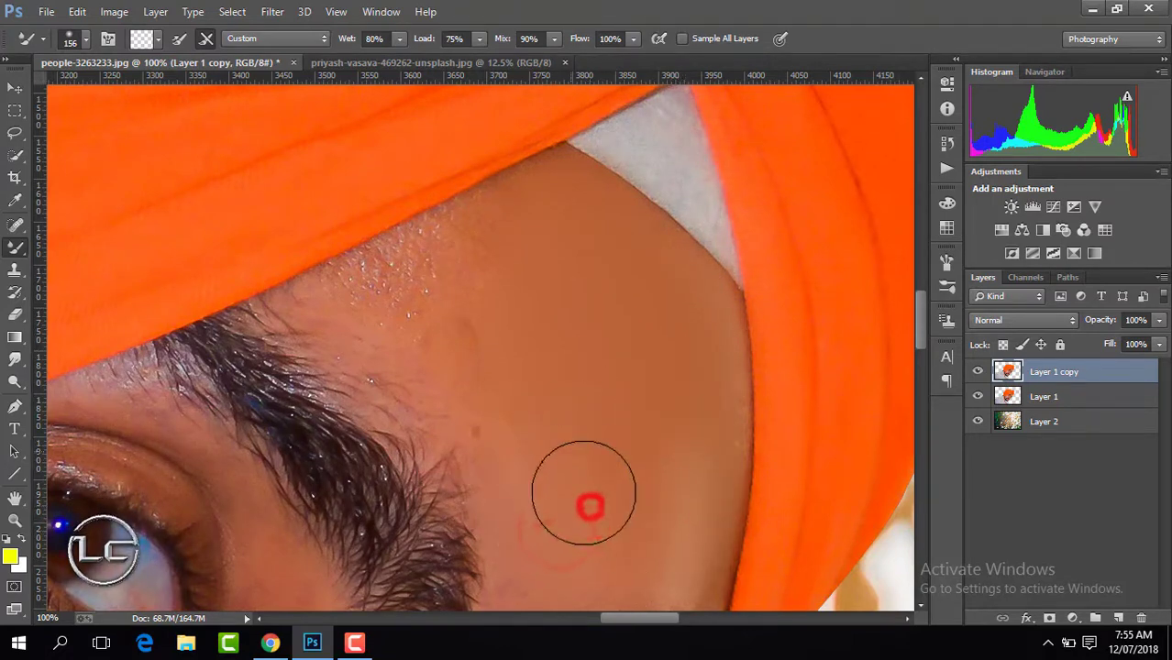
click(465, 462)
click(476, 440)
click(487, 409)
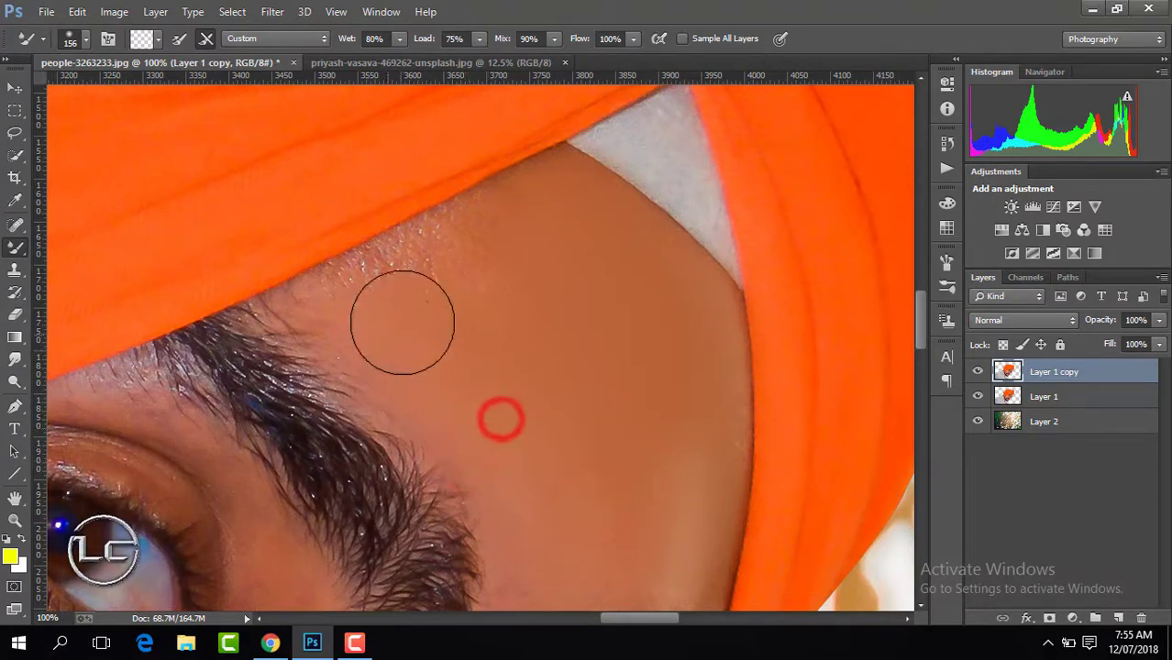
Smooth the upper forehead and the skin along the turban edge
click(507, 307)
click(523, 240)
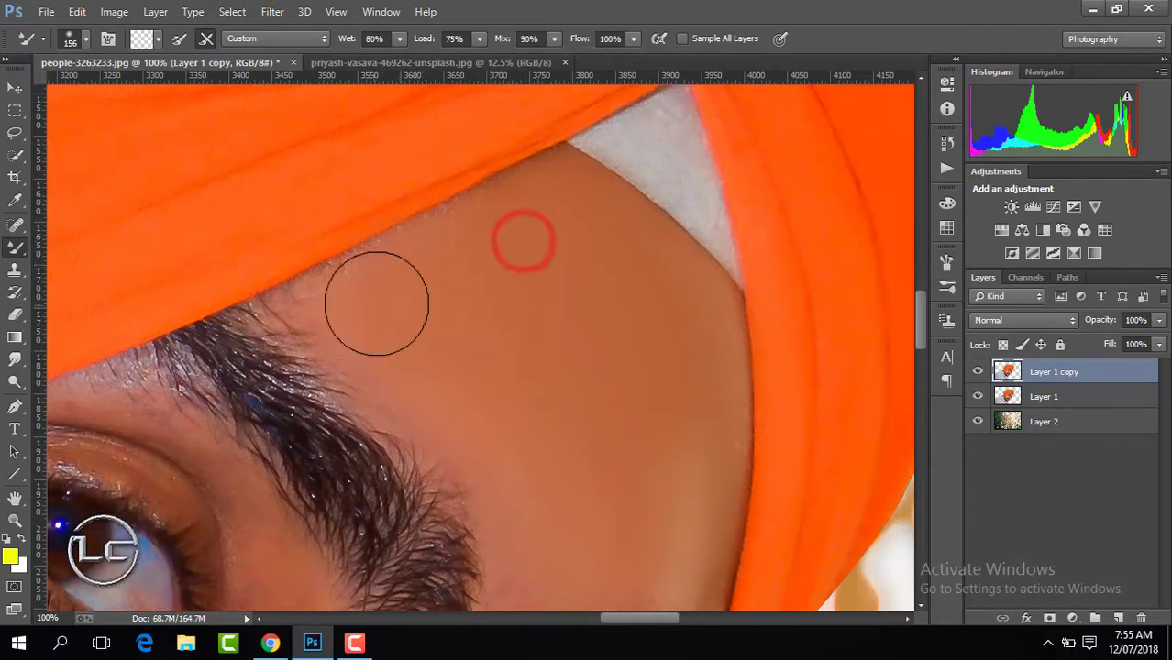
click(359, 327)
click(413, 343)
click(401, 355)
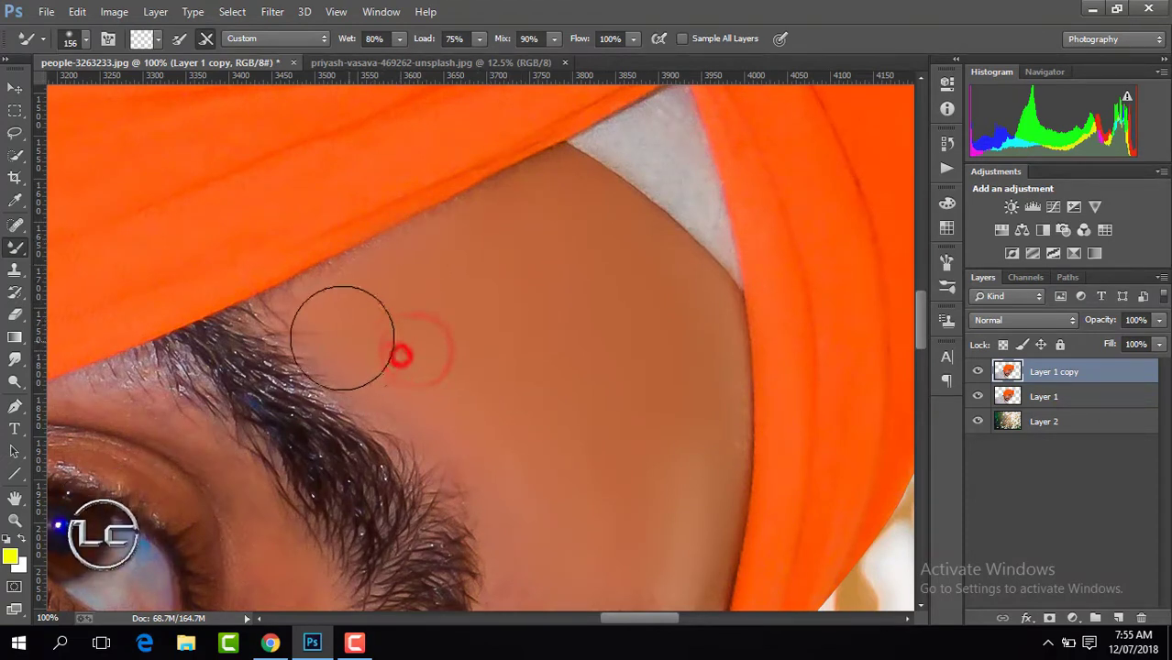
click(449, 345)
click(464, 327)
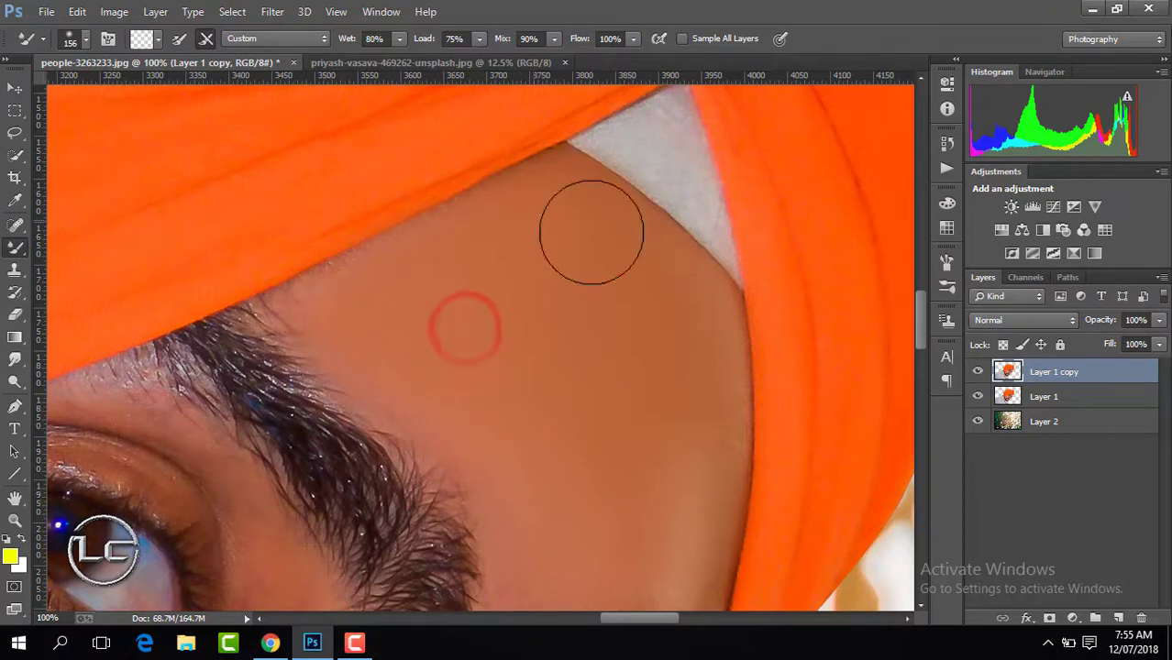
Smooth the skin above the eyebrow and beside the turban
drag(926, 346, 653, 336)
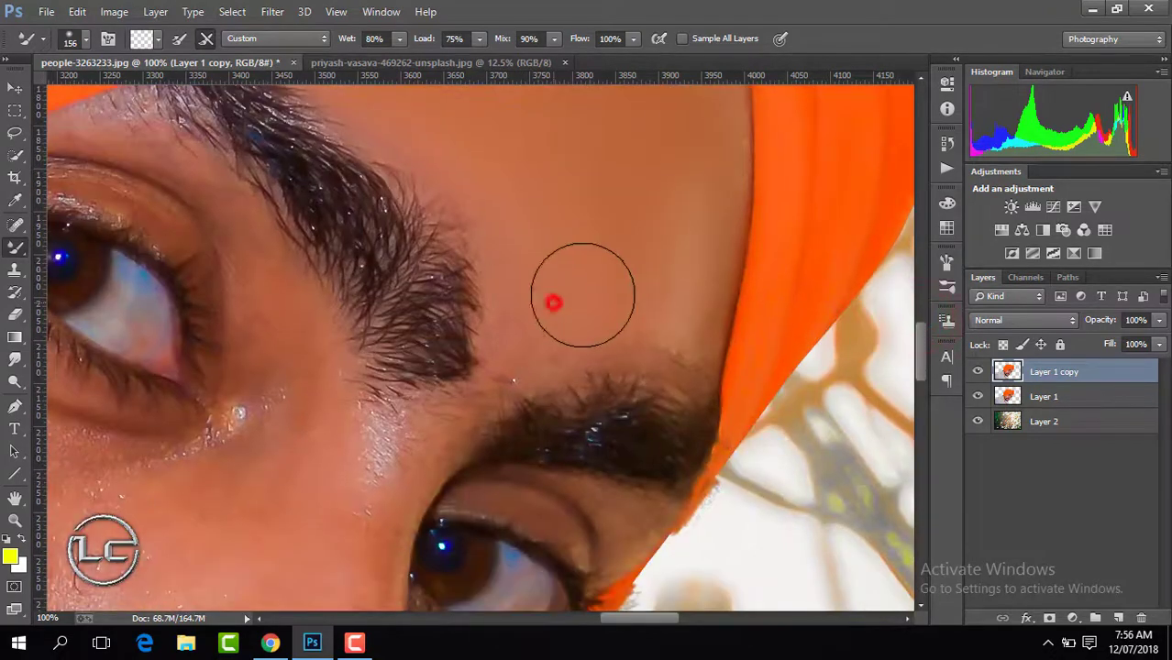
click(630, 251)
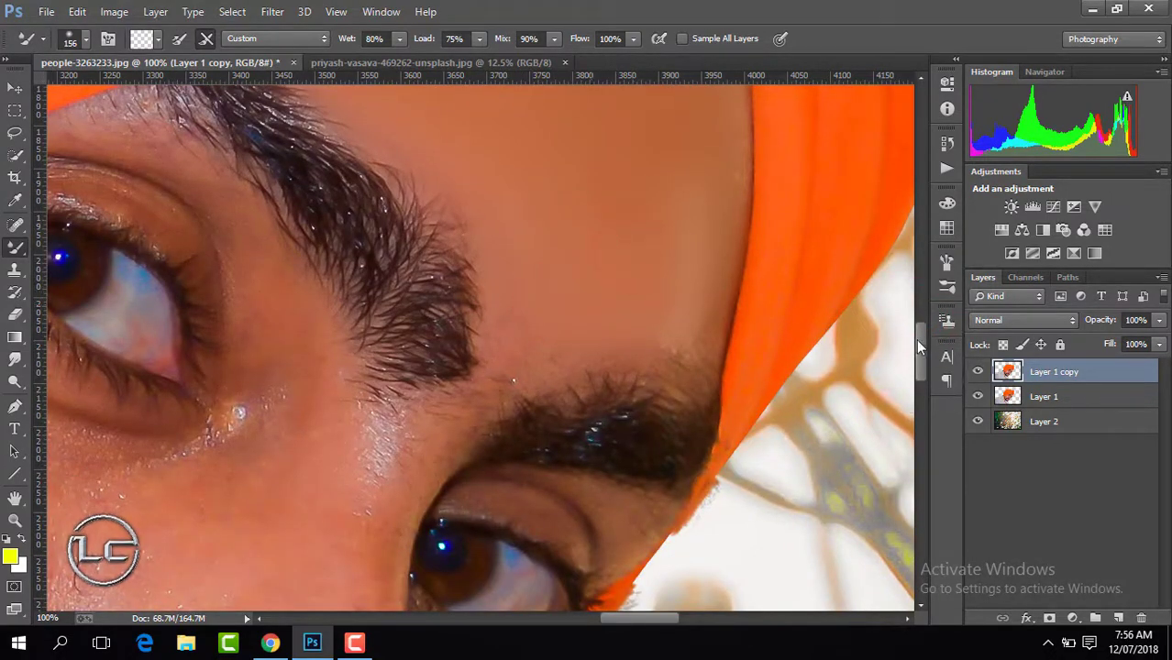
drag(918, 341, 920, 369)
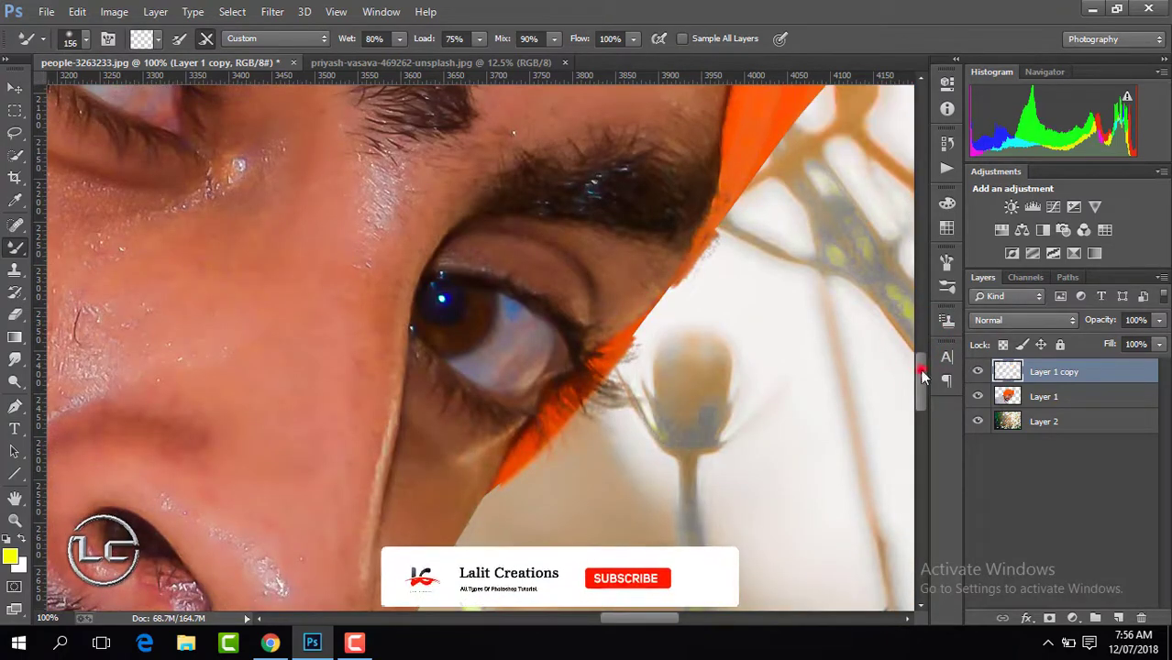
drag(920, 370, 918, 339)
click(658, 313)
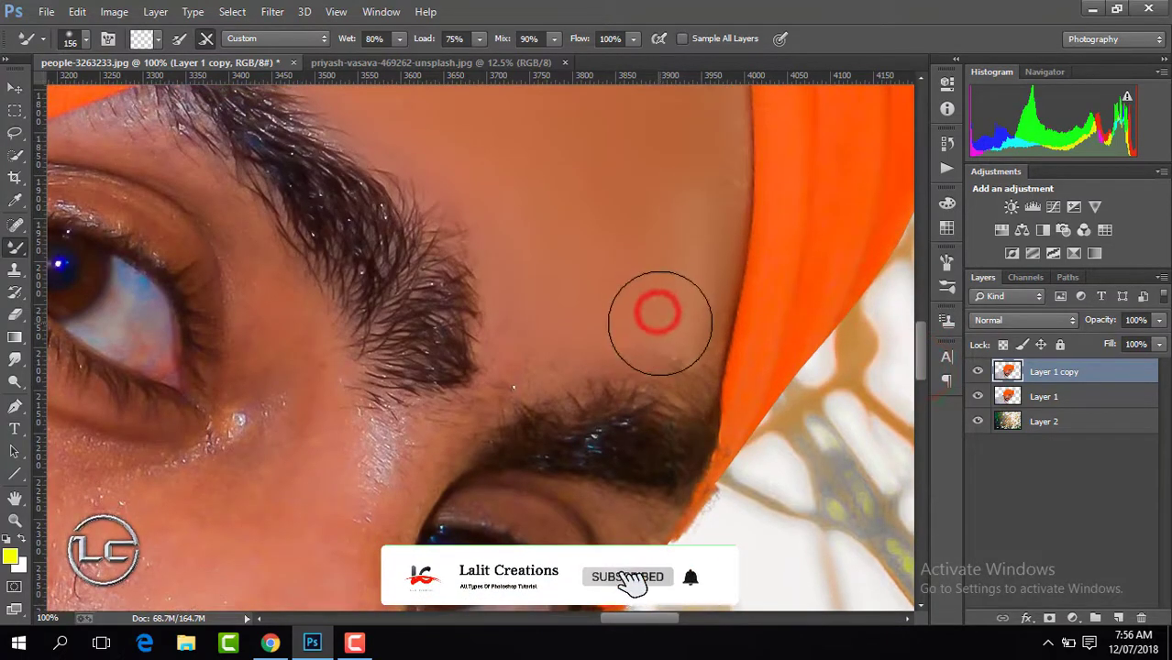
drag(923, 341, 921, 422)
drag(648, 620, 592, 617)
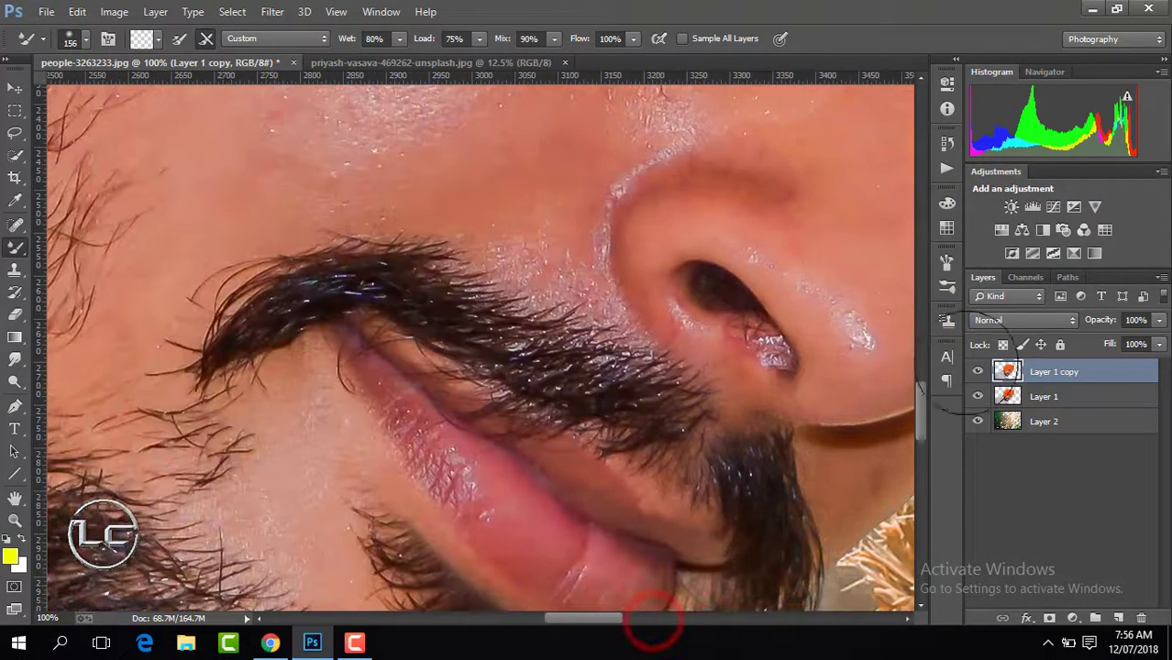
drag(922, 409, 915, 346)
Smooth the cheek, the eye-to-temple area and the skin below the eye
click(500, 316)
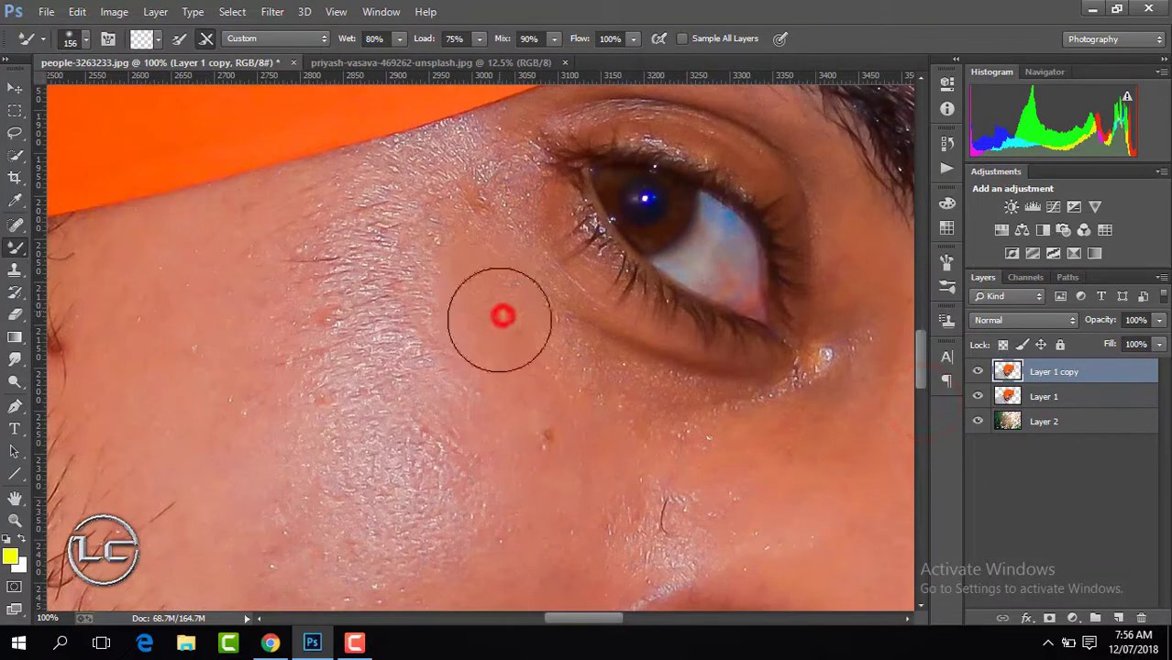
mouse_move(458, 247)
mouse_down()
mouse_move(474, 199)
mouse_move(387, 224)
mouse_move(384, 237)
mouse_up()
click(674, 463)
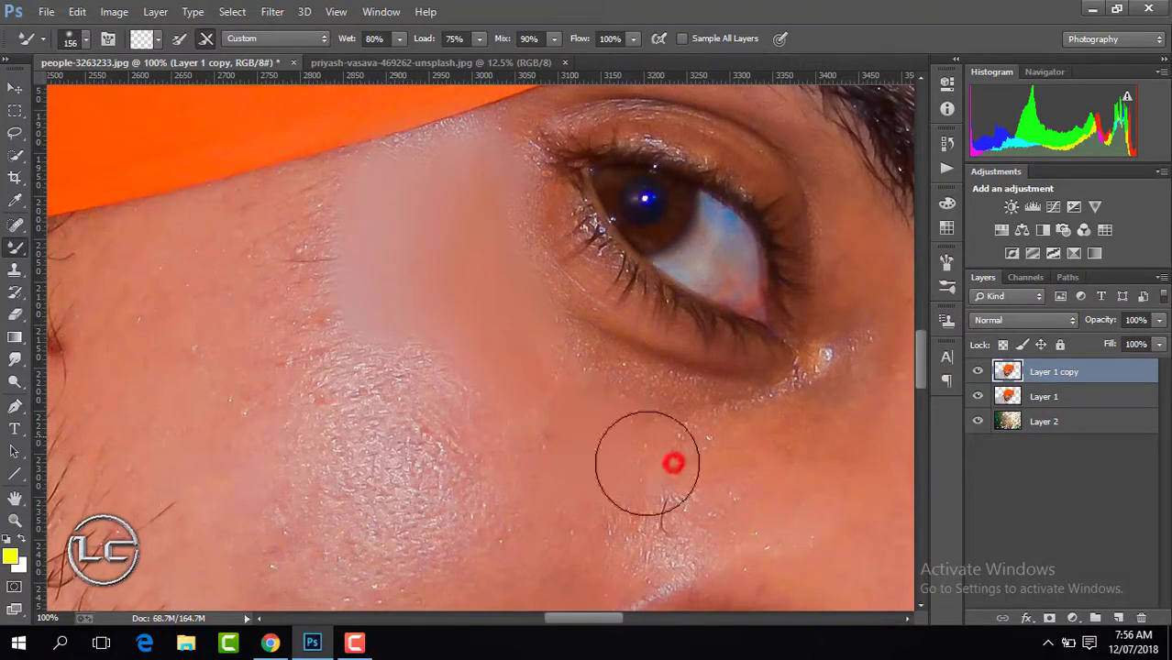
mouse_move(548, 369)
mouse_down()
mouse_move(447, 410)
mouse_move(501, 469)
mouse_move(406, 332)
mouse_move(348, 478)
mouse_up()
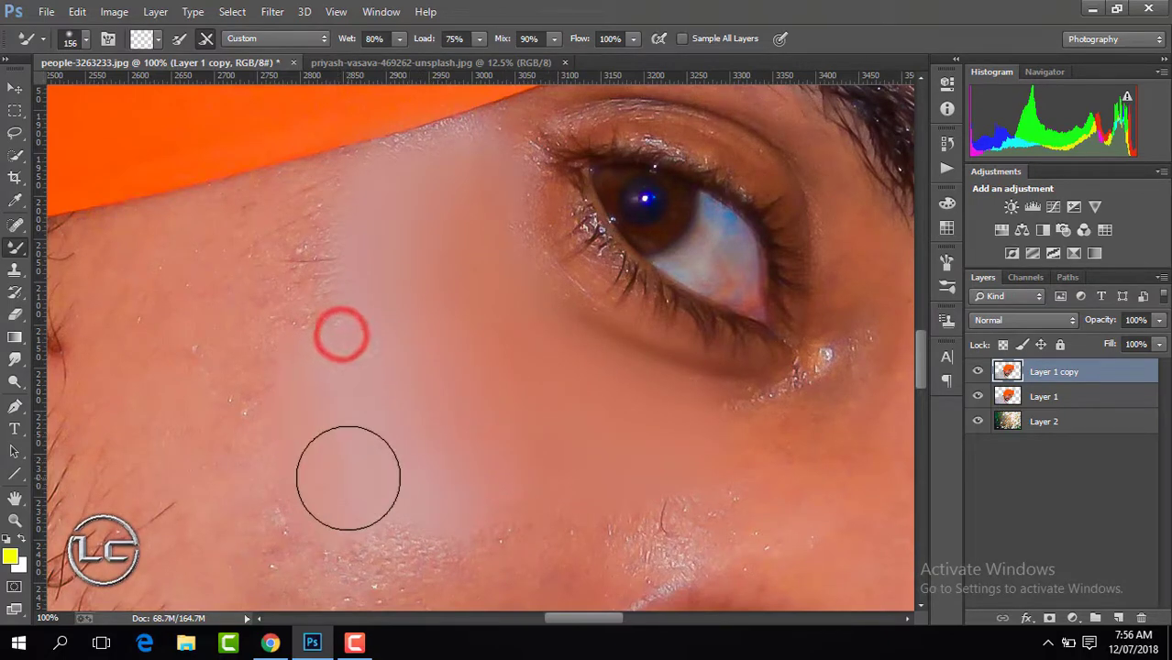
key(ctrl+minus)
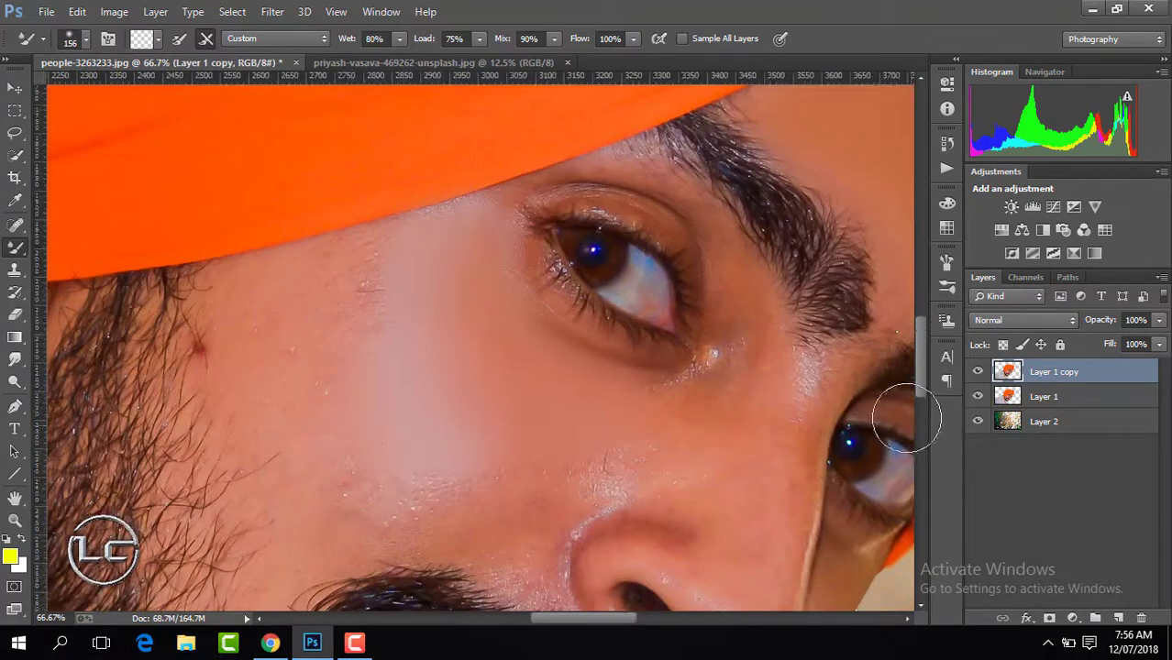
drag(919, 363, 919, 387)
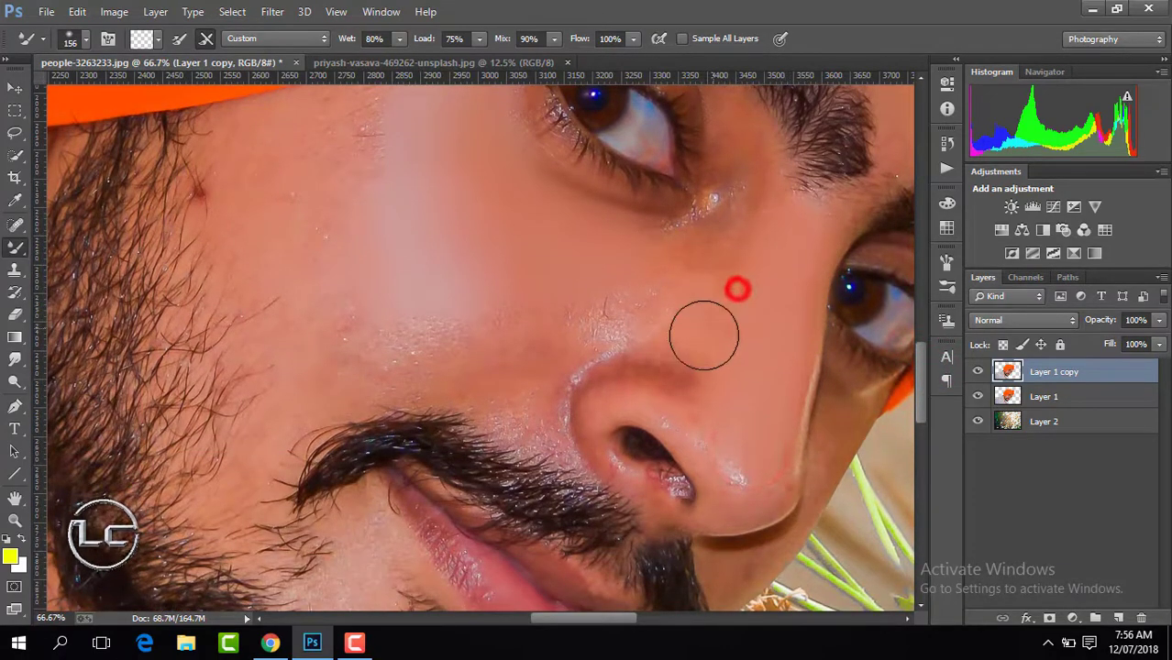
Smooth the skin down the nose bridge and along the nostril edge
drag(738, 290, 731, 276)
click(750, 178)
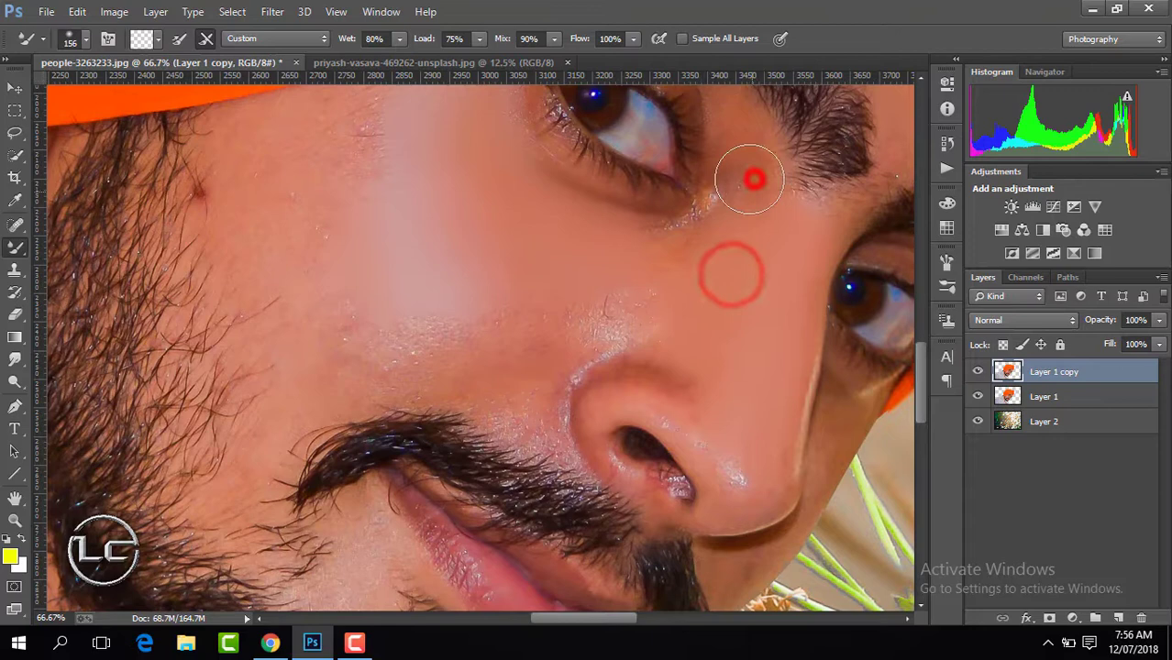
click(677, 266)
drag(699, 348, 698, 380)
click(639, 385)
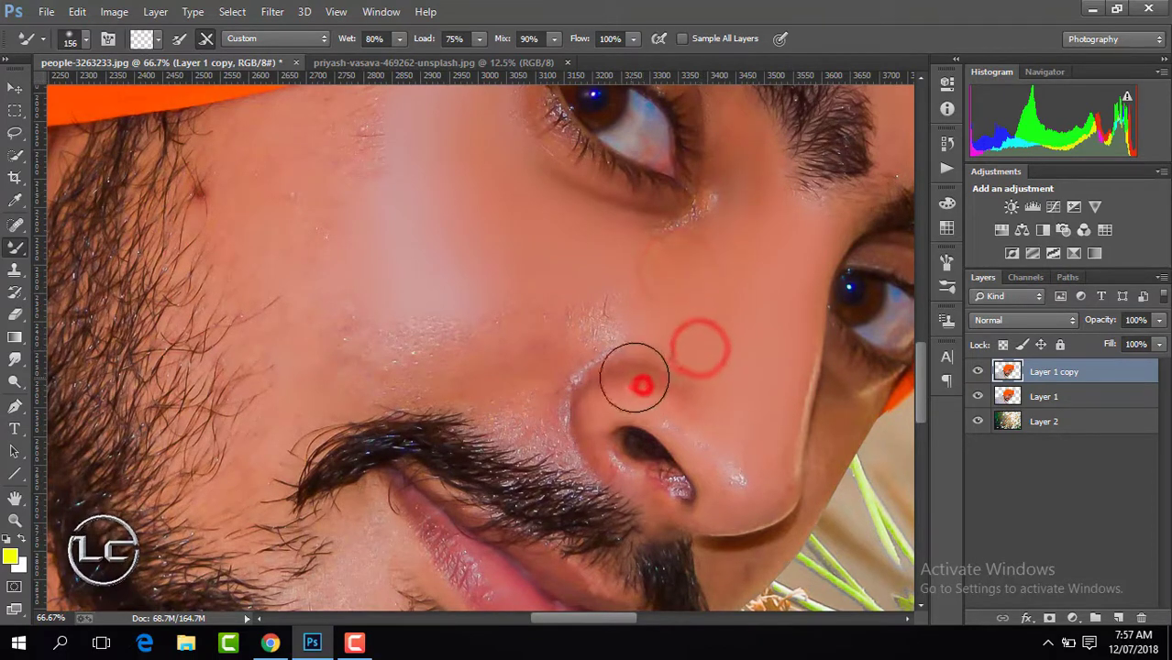
click(738, 457)
click(758, 463)
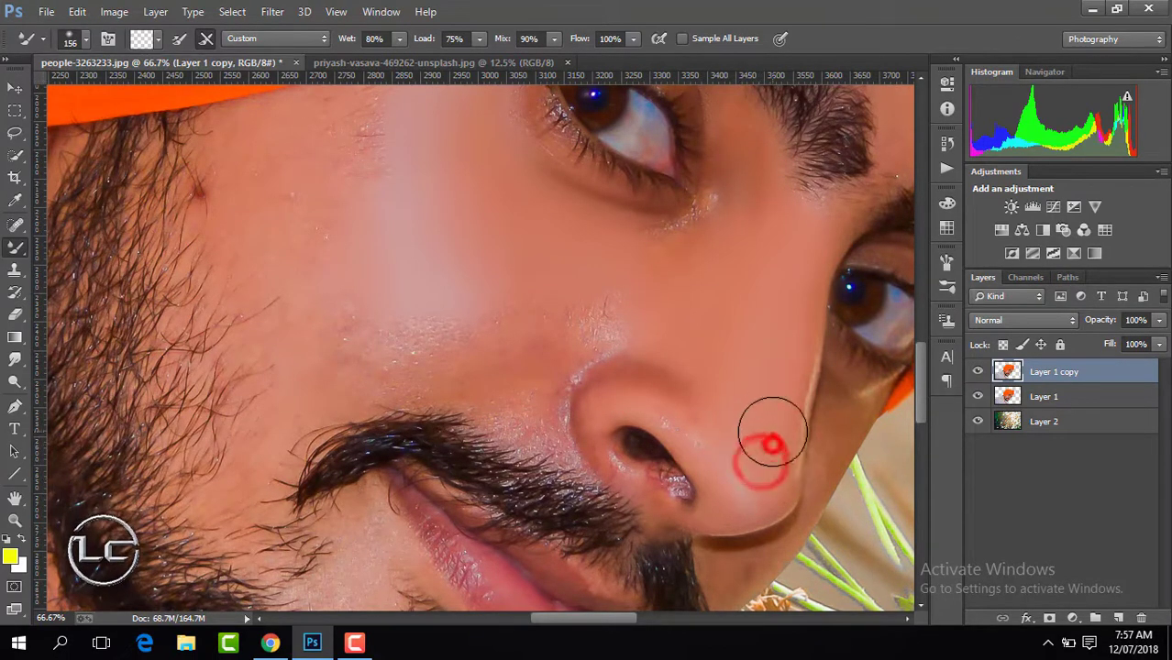
Blend the skin beside the nose bridge and around the nostril
click(767, 380)
click(596, 335)
click(602, 332)
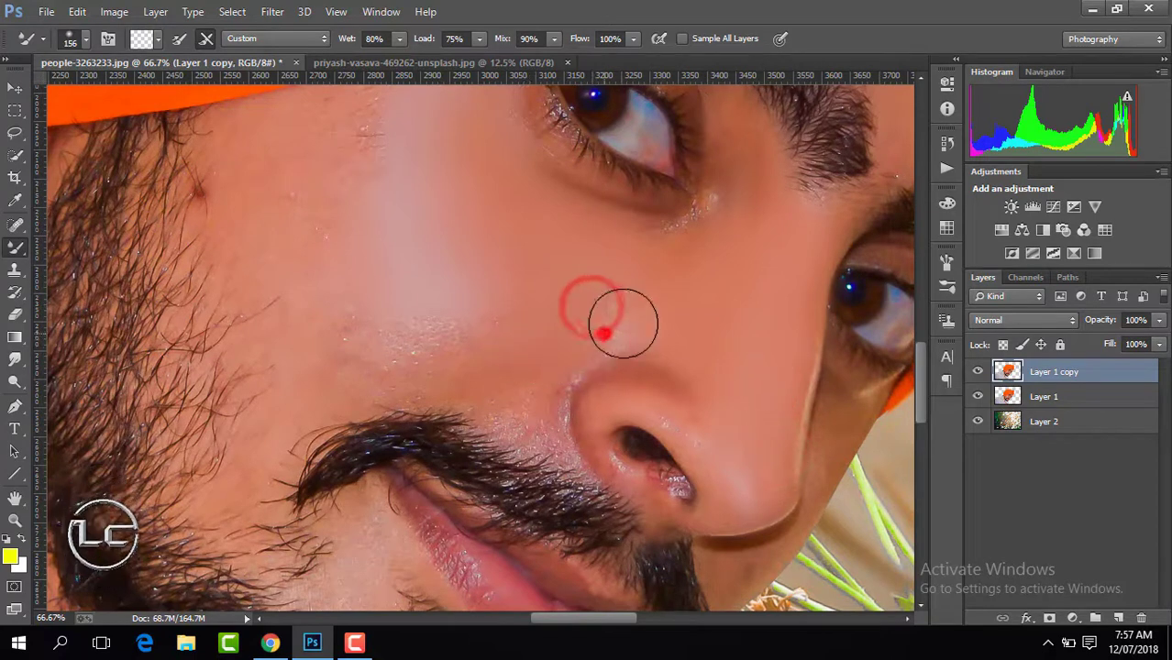
click(484, 351)
click(510, 374)
click(529, 412)
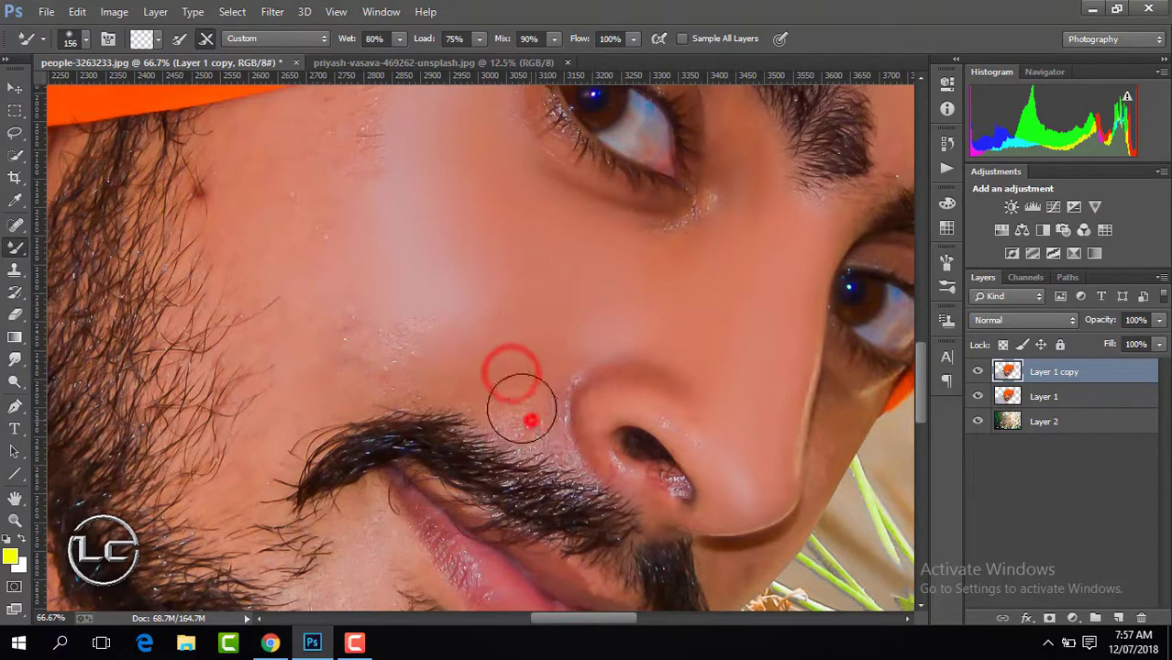
click(542, 378)
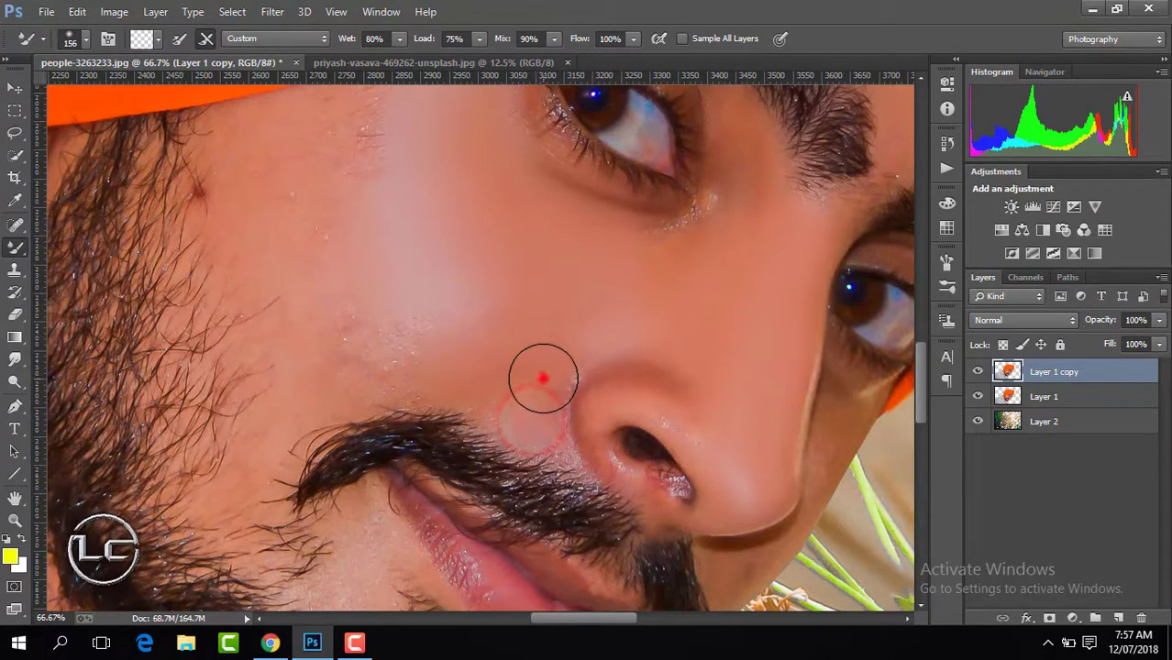
Enlarge the Mixer Brush to 198 px and smooth the cheek blemishes
click(84, 39)
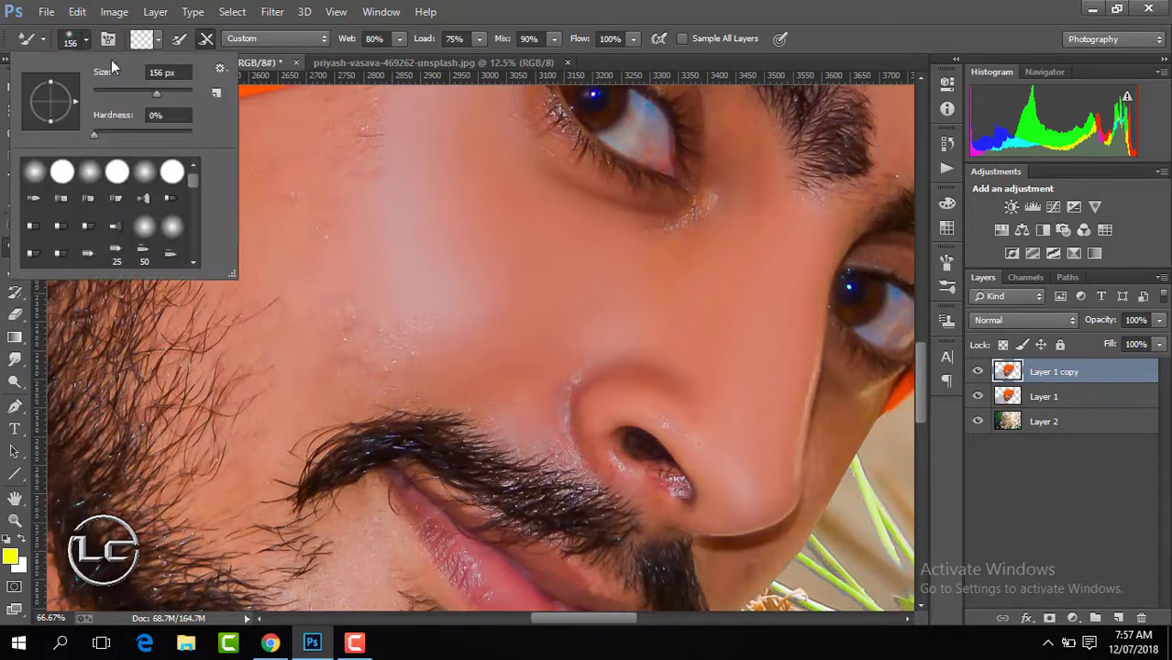
drag(165, 90, 172, 92)
click(283, 178)
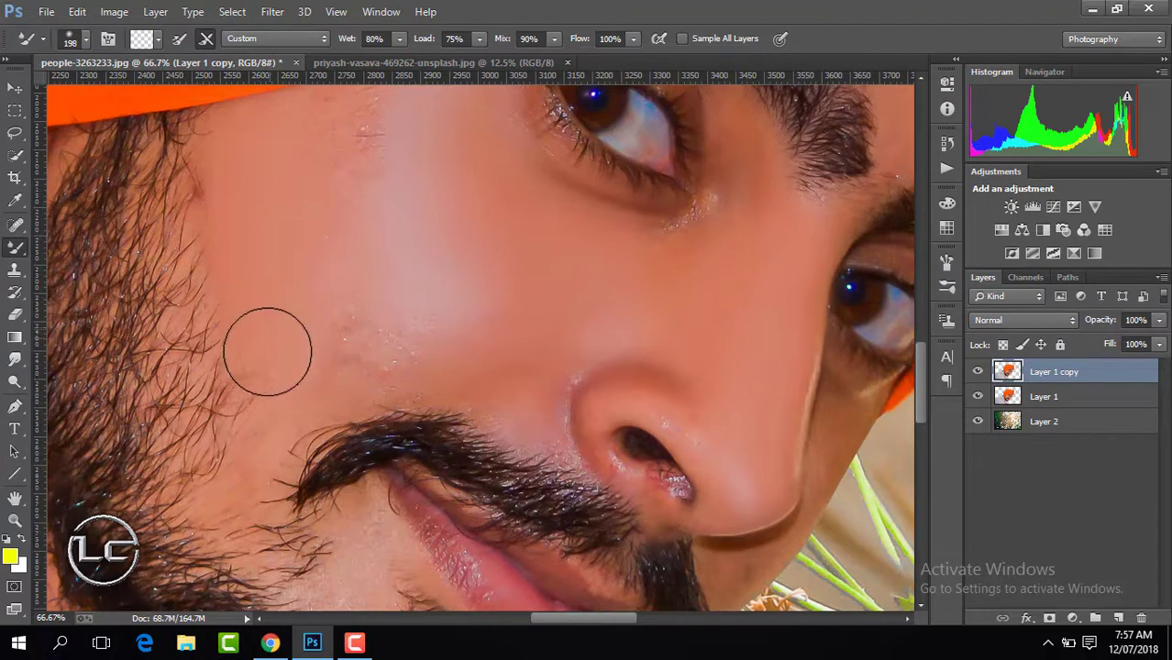
drag(332, 329, 366, 328)
click(366, 241)
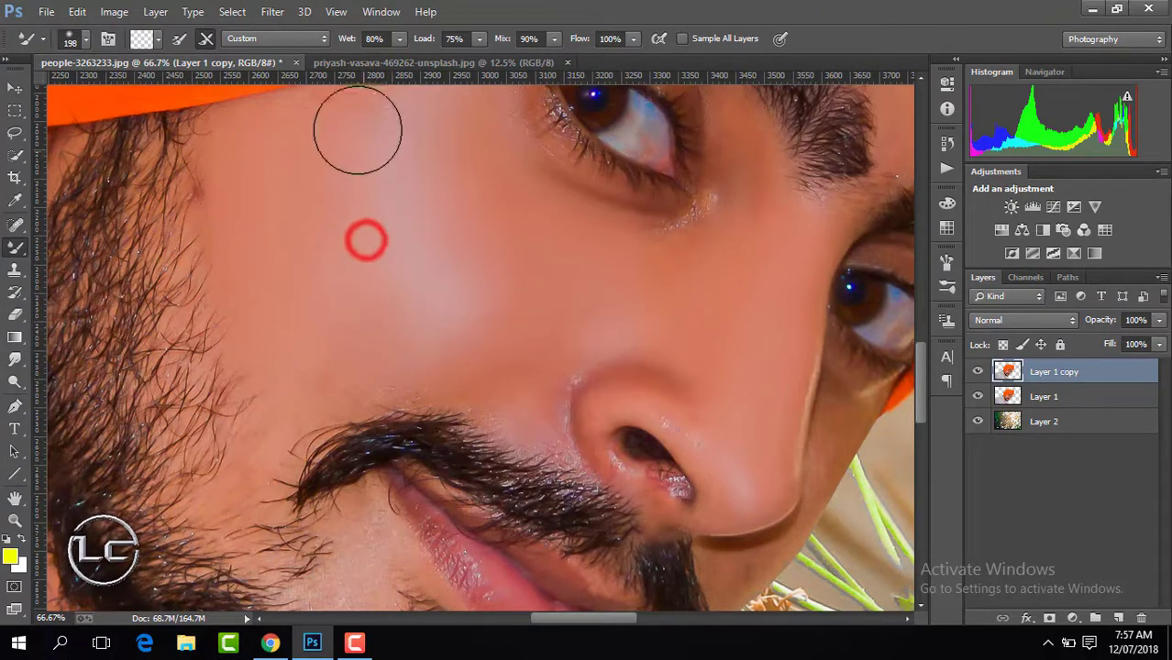
click(351, 304)
click(278, 353)
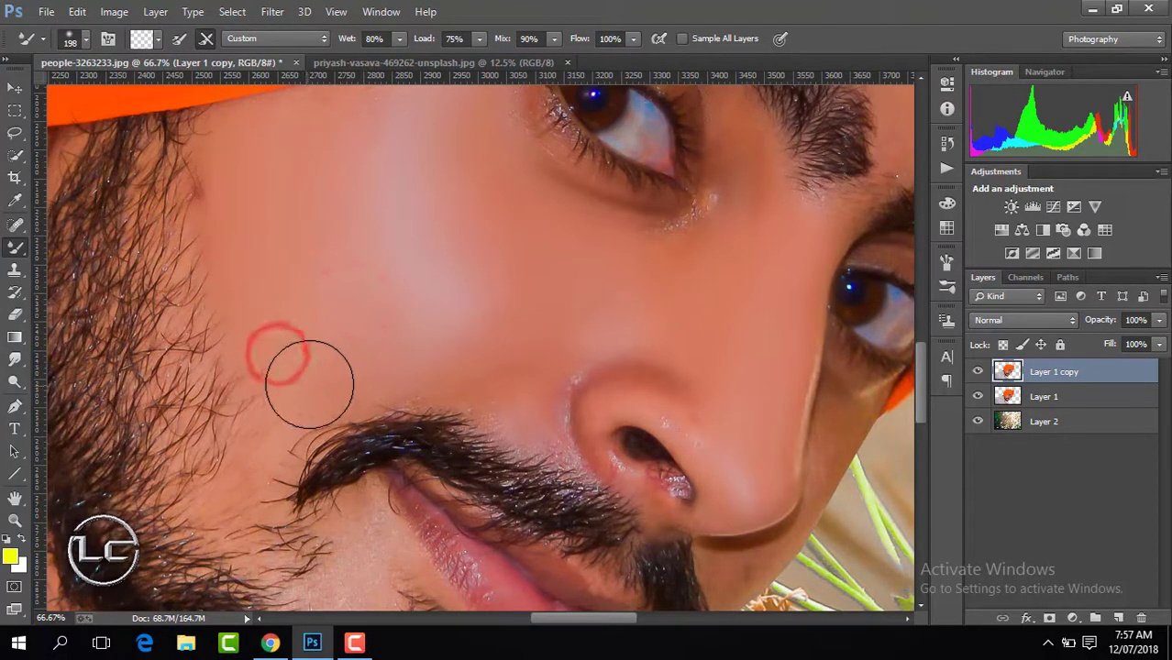
Smooth the rest of the cheek: below the turban, below the eye, outer and lower cheek
scroll(920, 372, up, 3)
click(326, 281)
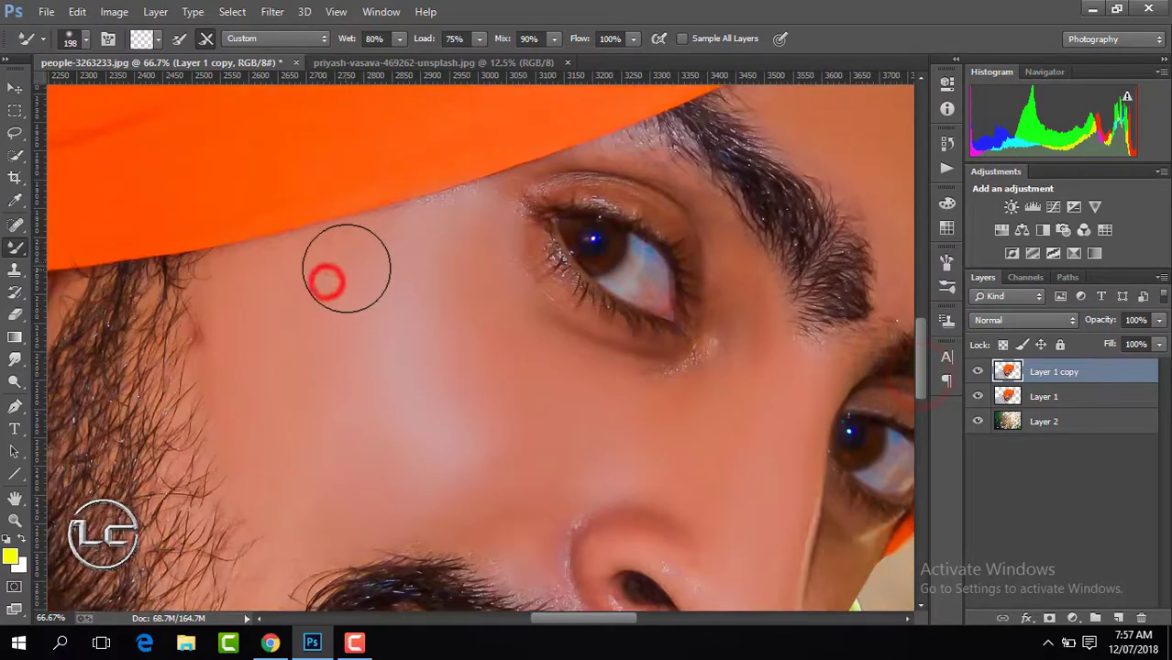
click(486, 440)
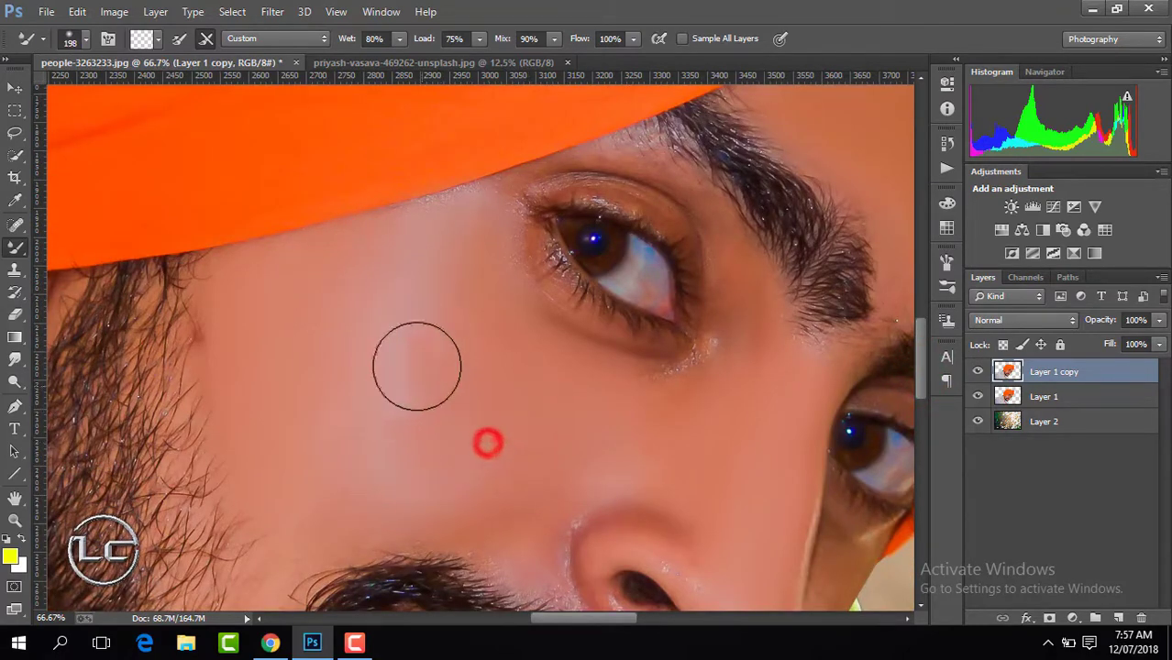
click(444, 319)
click(278, 316)
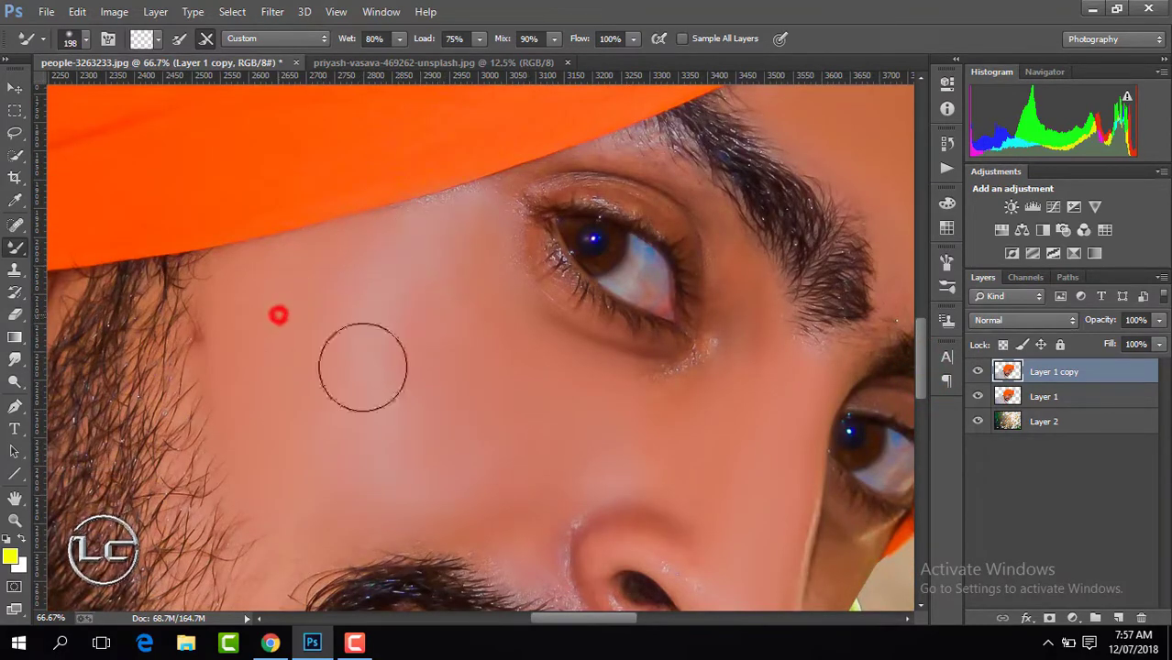
click(477, 385)
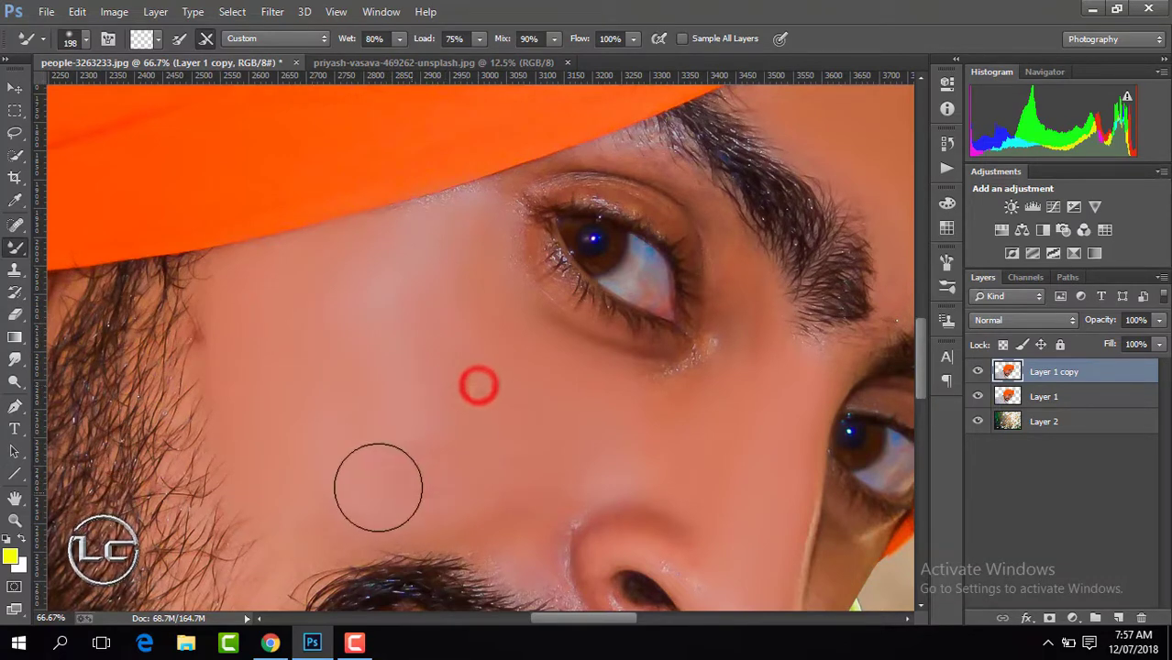
click(405, 450)
click(508, 323)
click(499, 440)
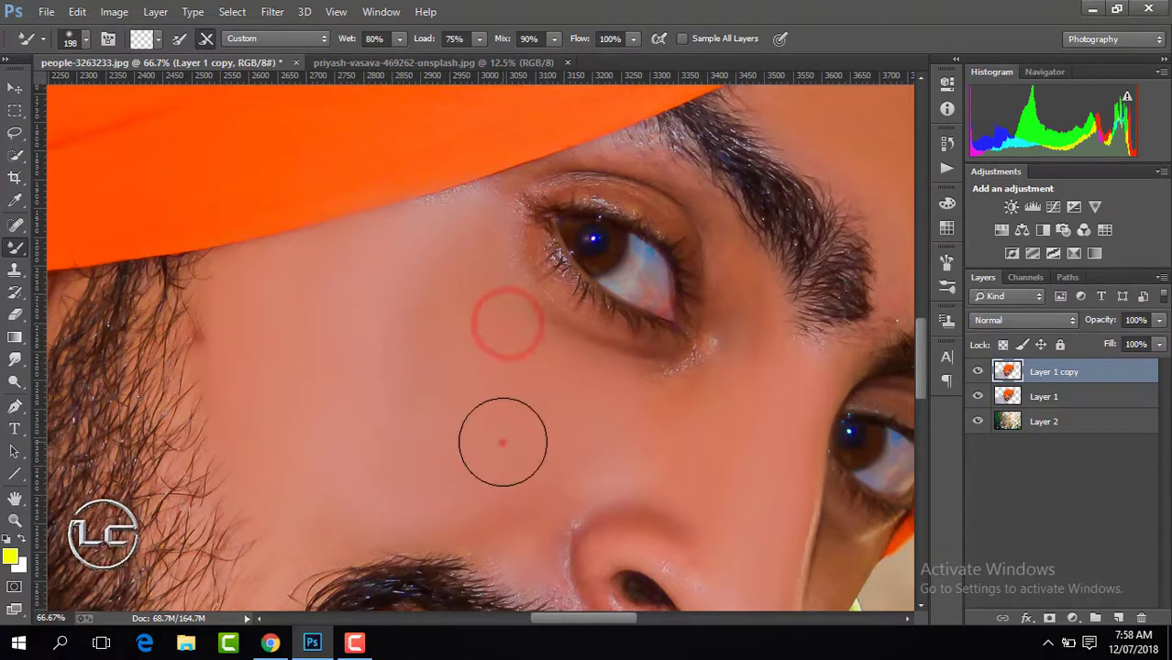
click(318, 465)
click(314, 407)
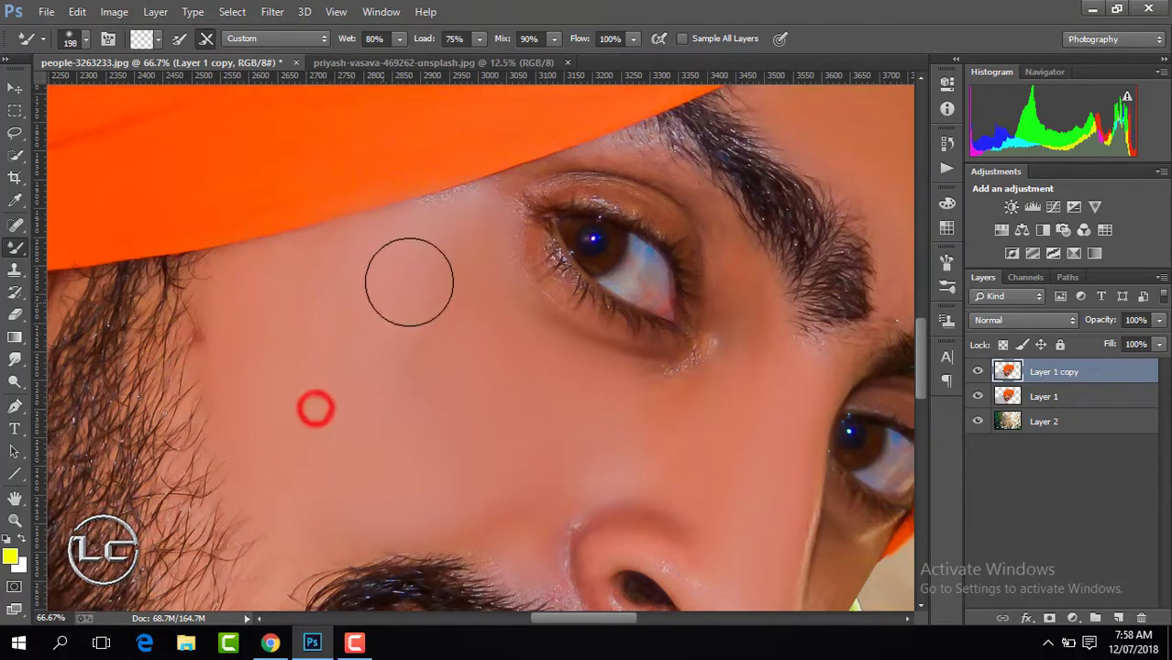
drag(921, 358, 925, 387)
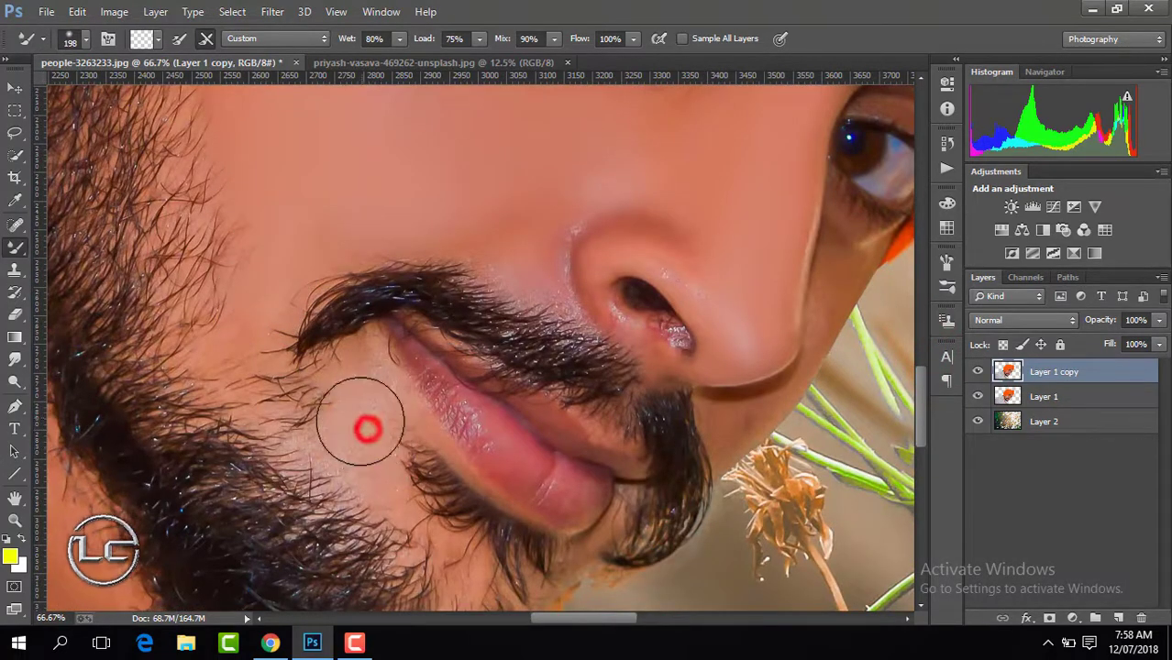
Smooth the lip corner, then shrink the brush to 76 px and smooth the chin
drag(367, 429, 363, 418)
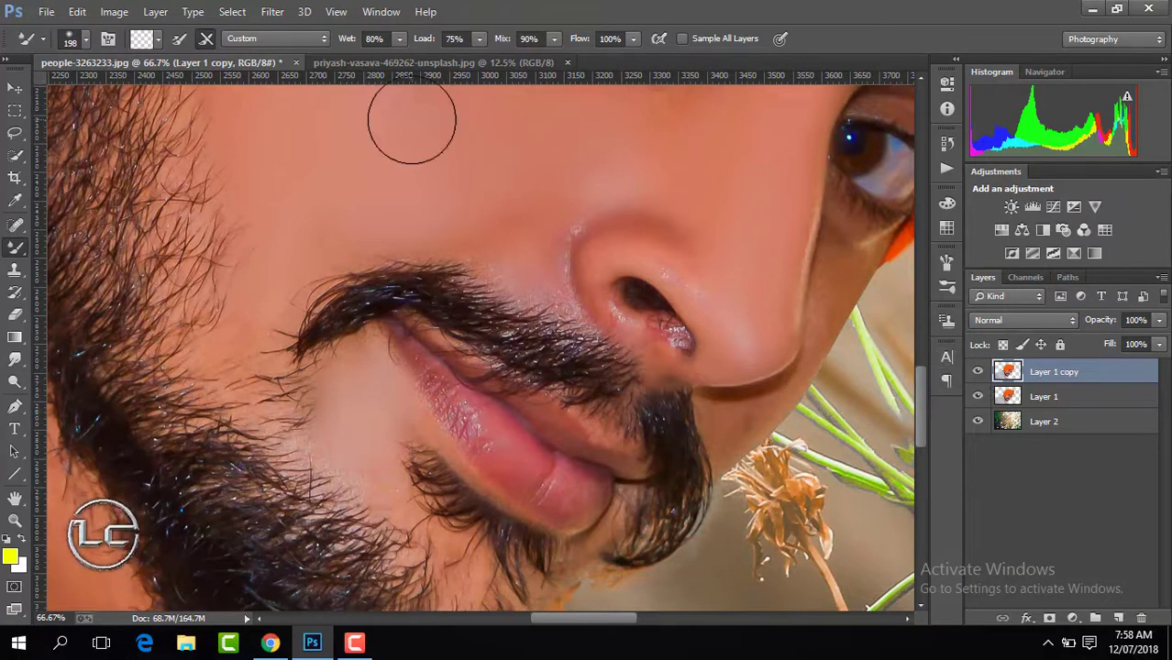
click(86, 42)
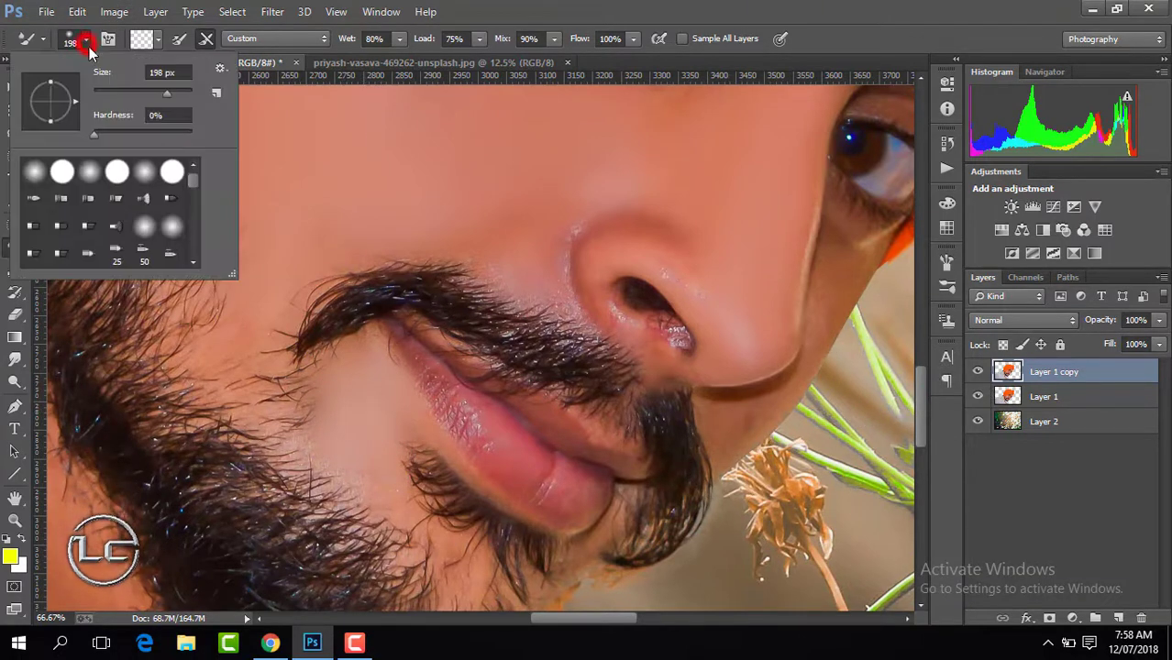
click(840, 274)
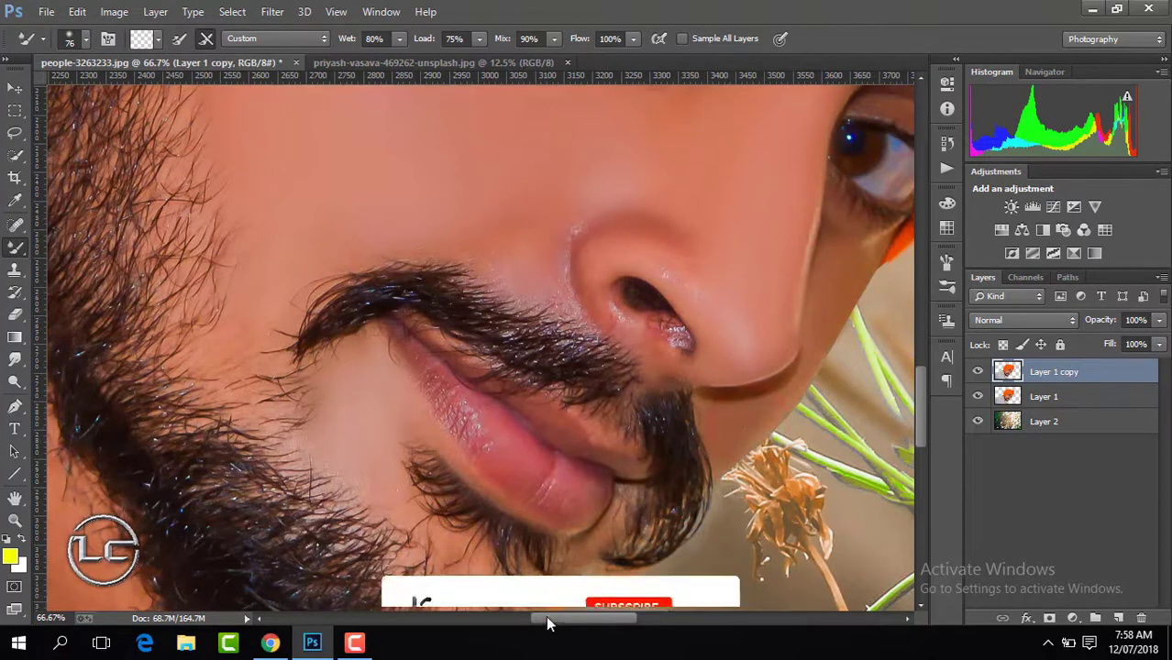
mouse_move(725, 444)
mouse_down()
mouse_move(919, 411)
mouse_move(920, 429)
mouse_up()
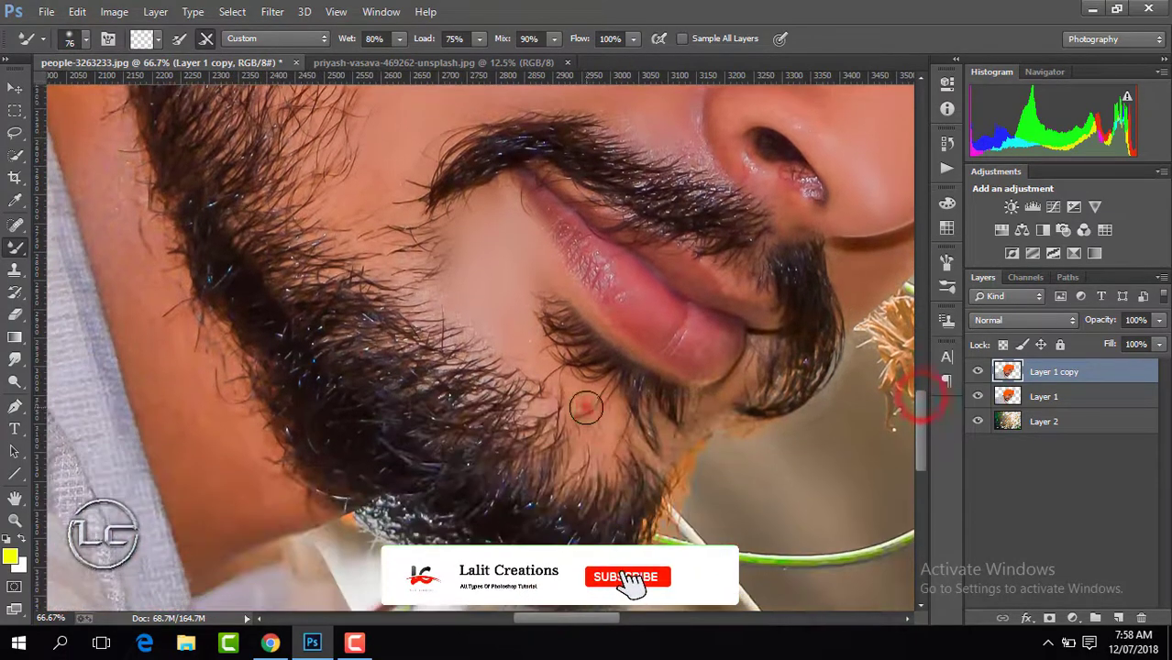
click(586, 405)
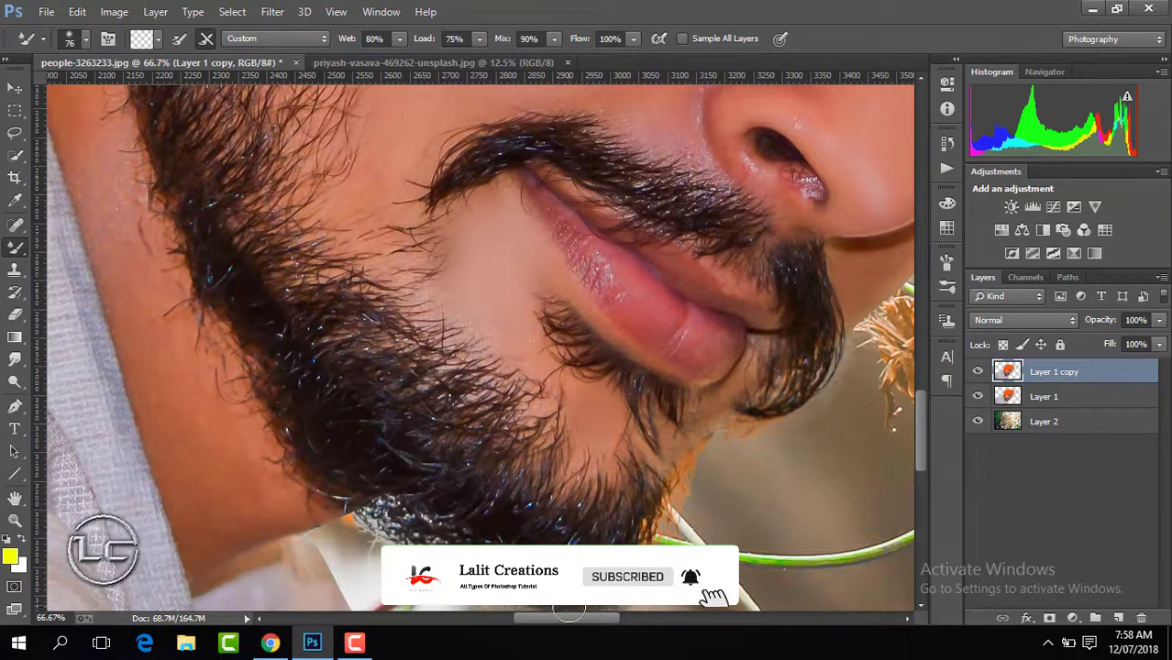
drag(570, 622, 543, 622)
drag(920, 424, 919, 371)
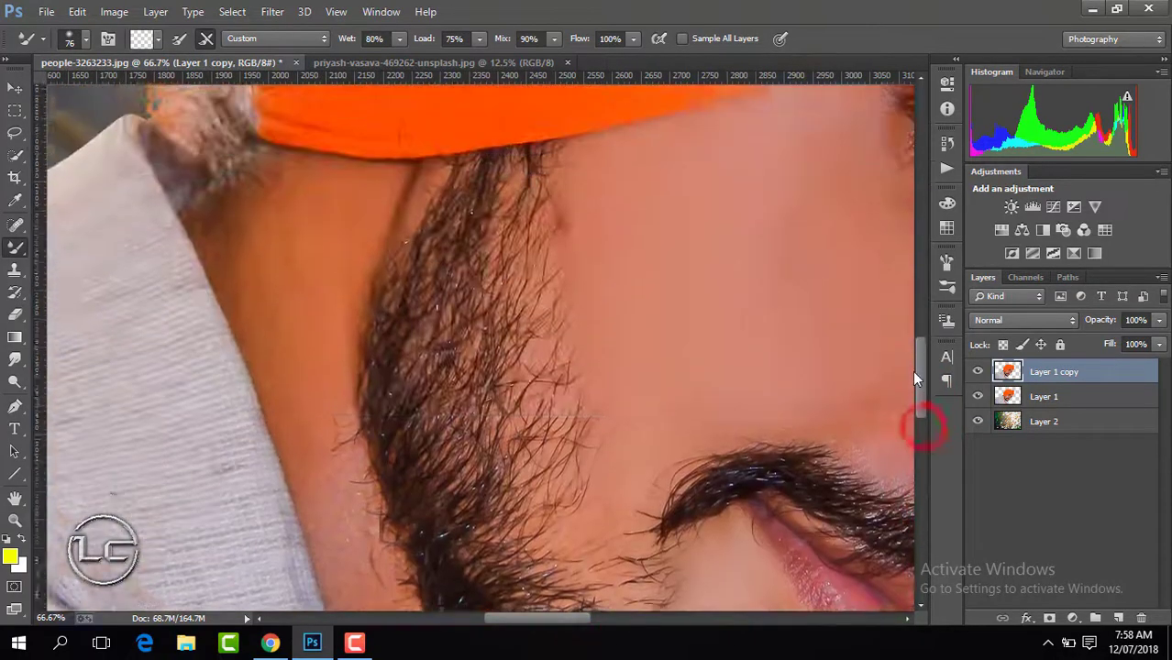
Smooth the neck skin, then zoom out to view the whole photo
click(86, 40)
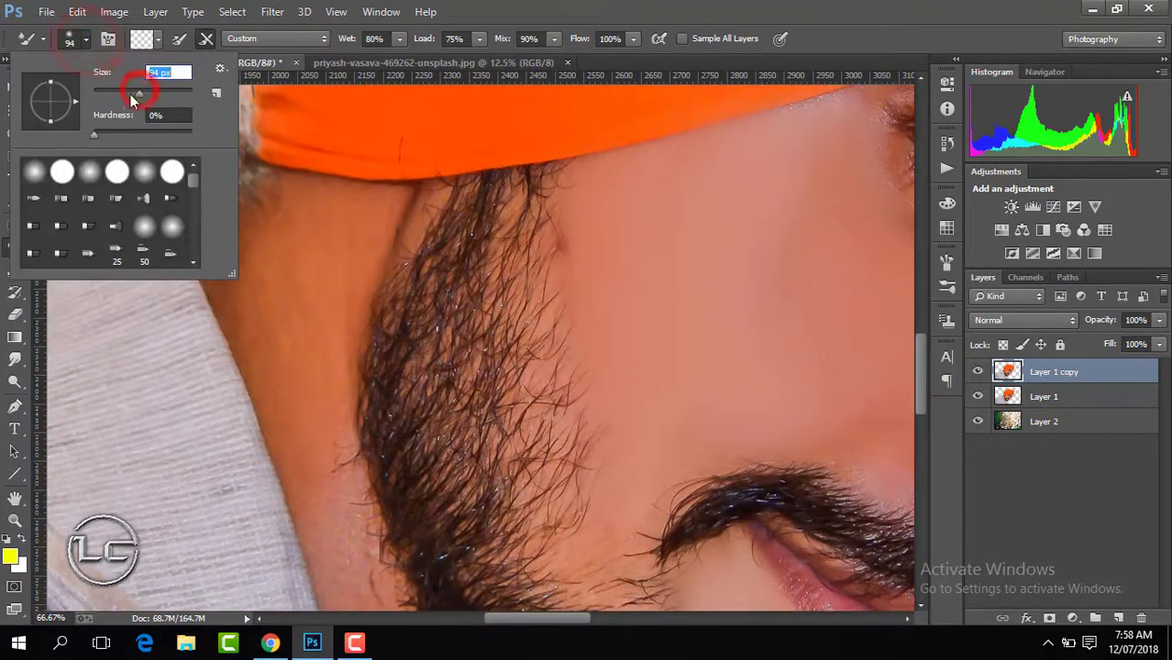
click(316, 253)
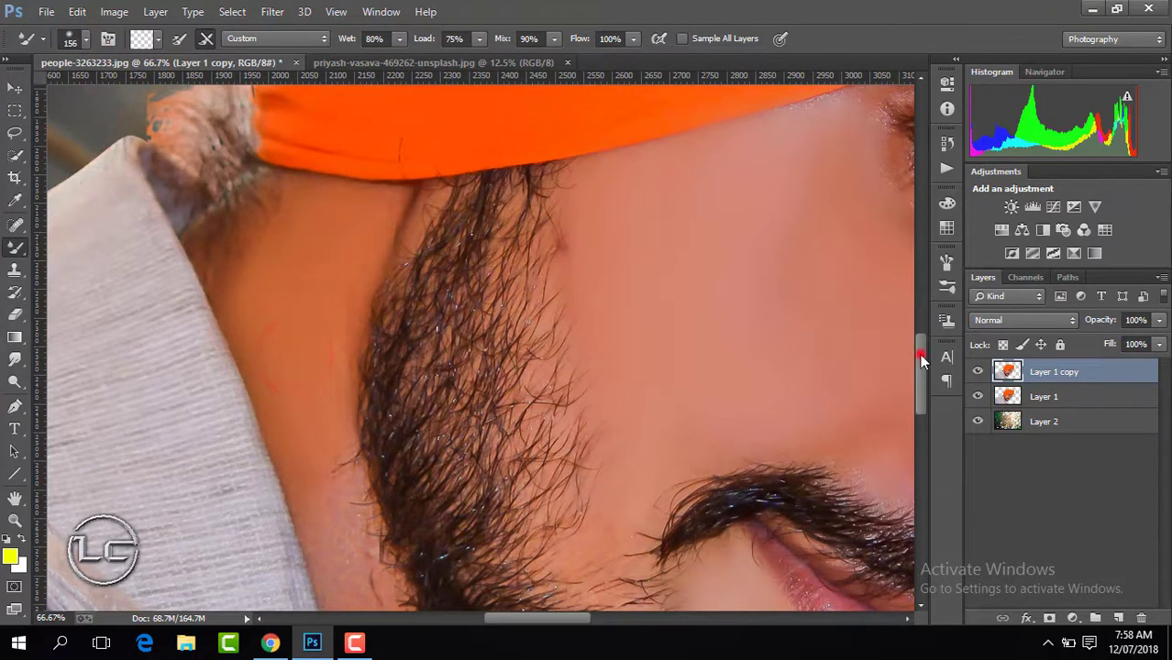
drag(922, 359, 921, 371)
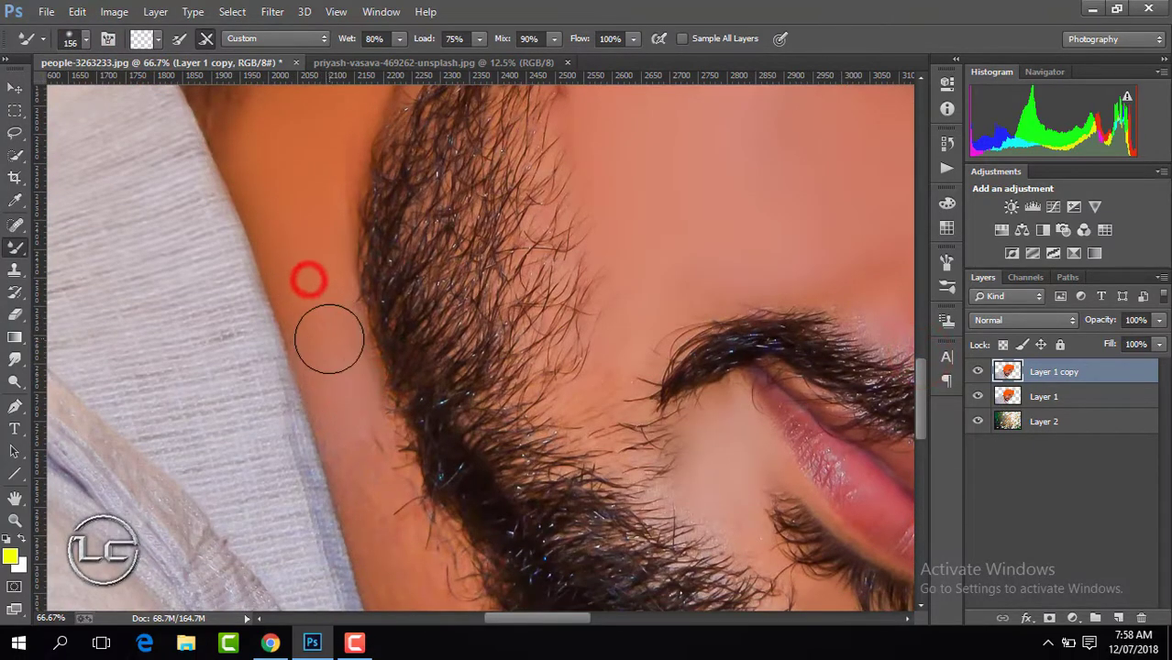
drag(920, 397, 929, 437)
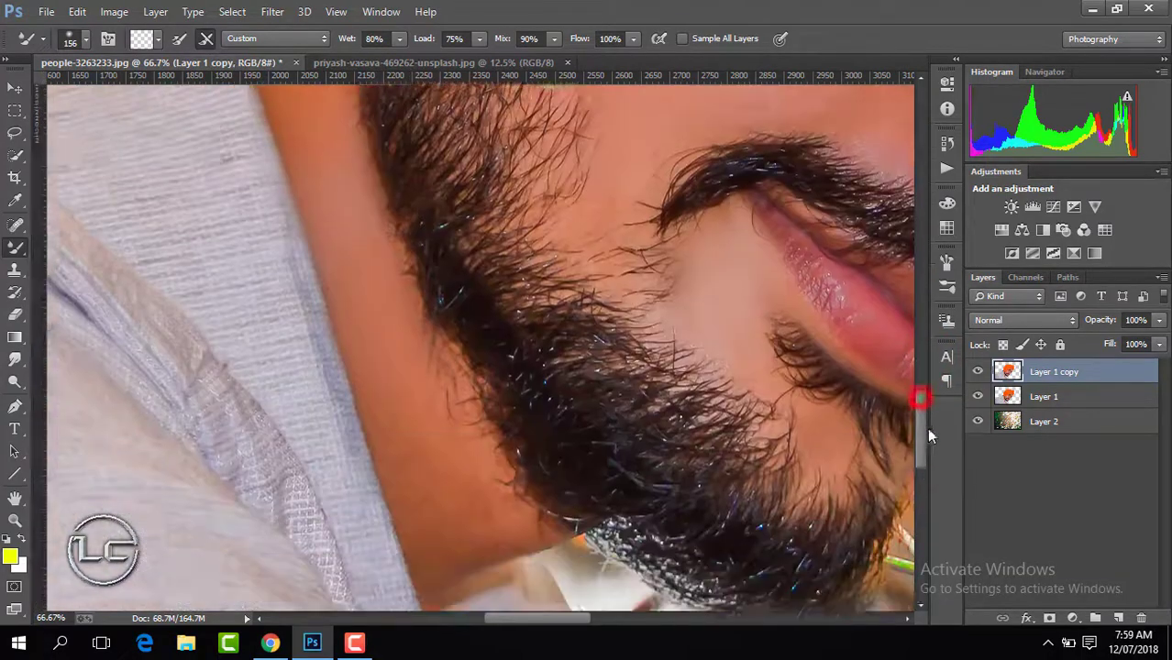
click(427, 401)
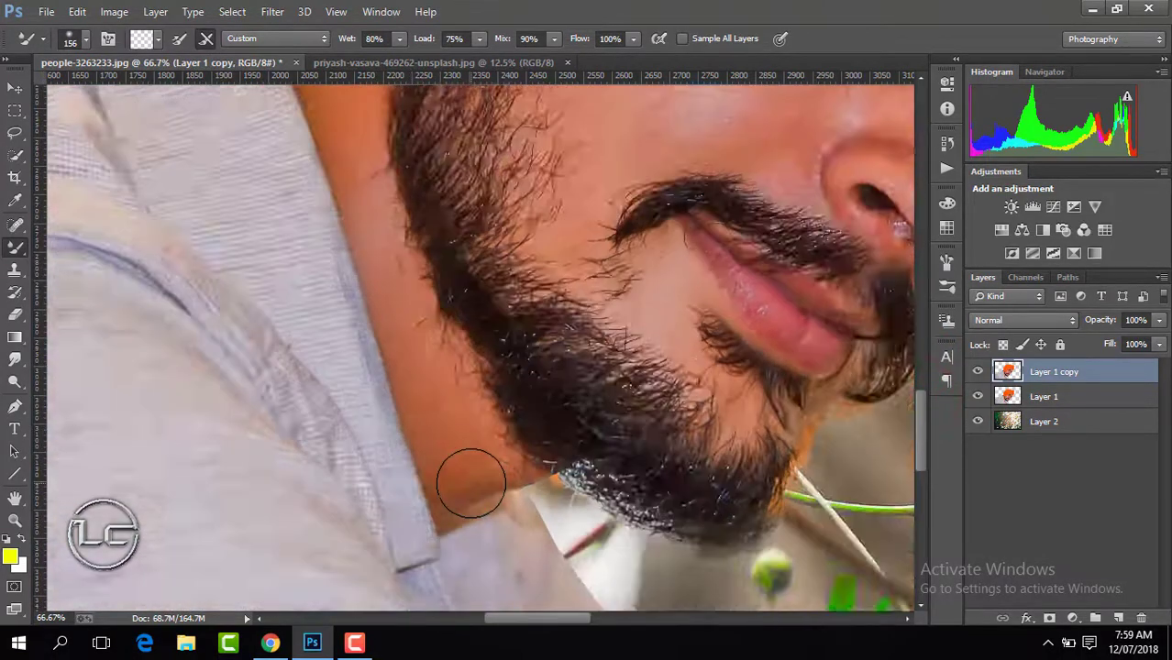
scroll(470, 483, down, 2)
scroll(471, 483, down, 2)
scroll(471, 483, down, 1)
Inspect the retouched photo up close, then fit the whole image in view
scroll(470, 483, down, 1)
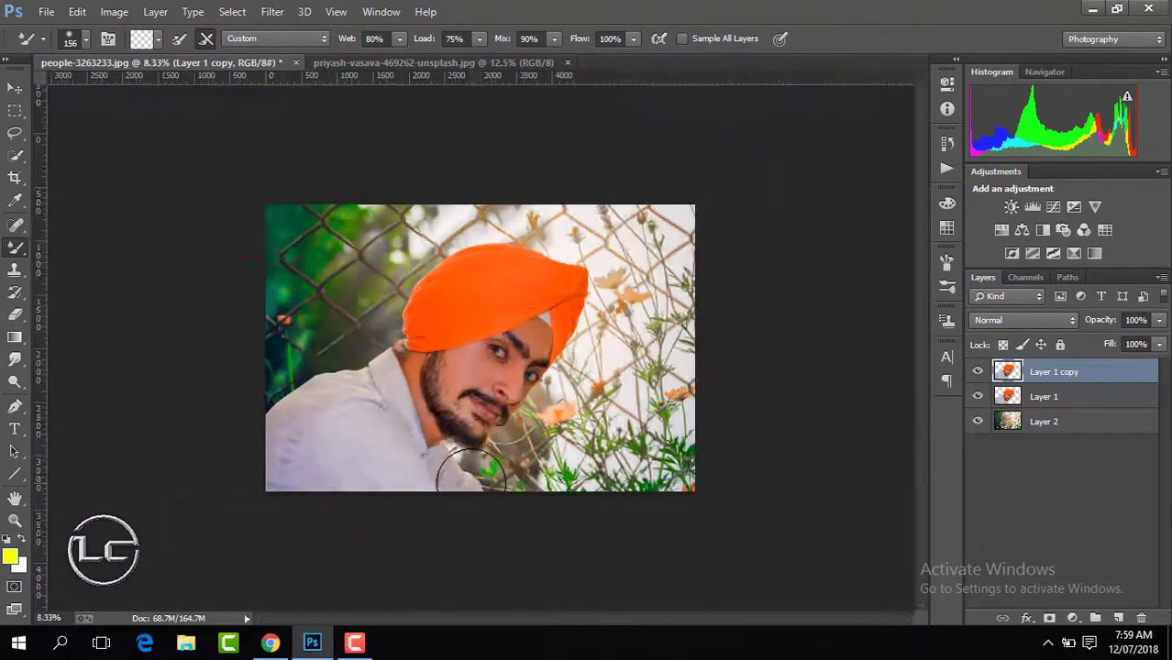
key(ctrl+plus)
key(ctrl+plus)
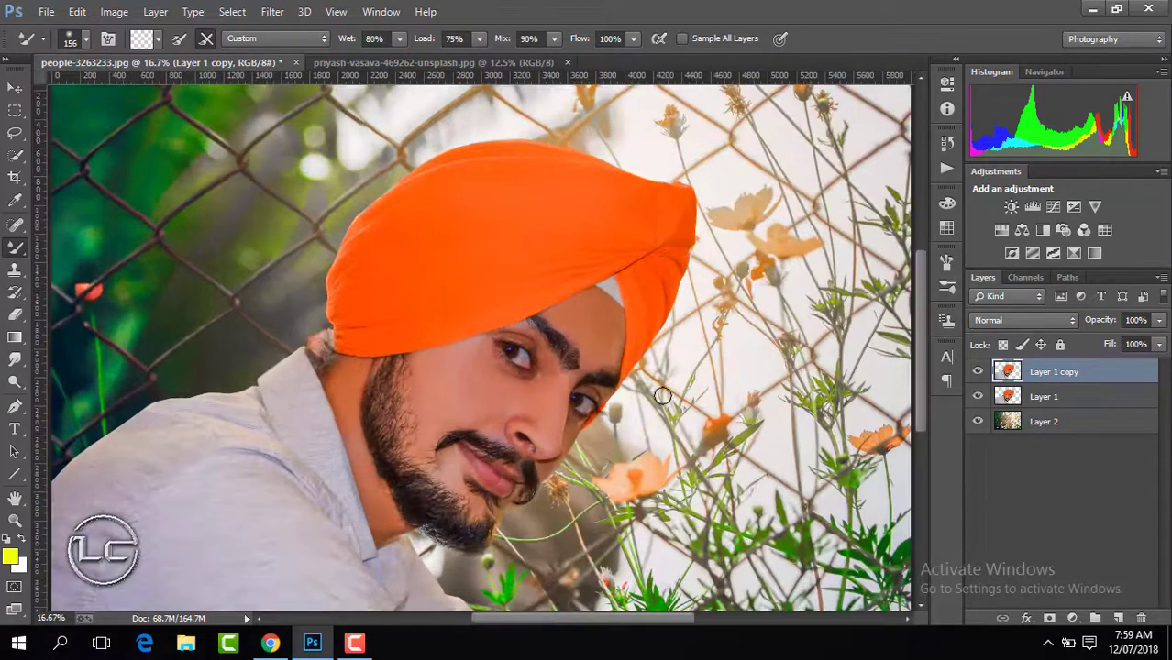
click(84, 41)
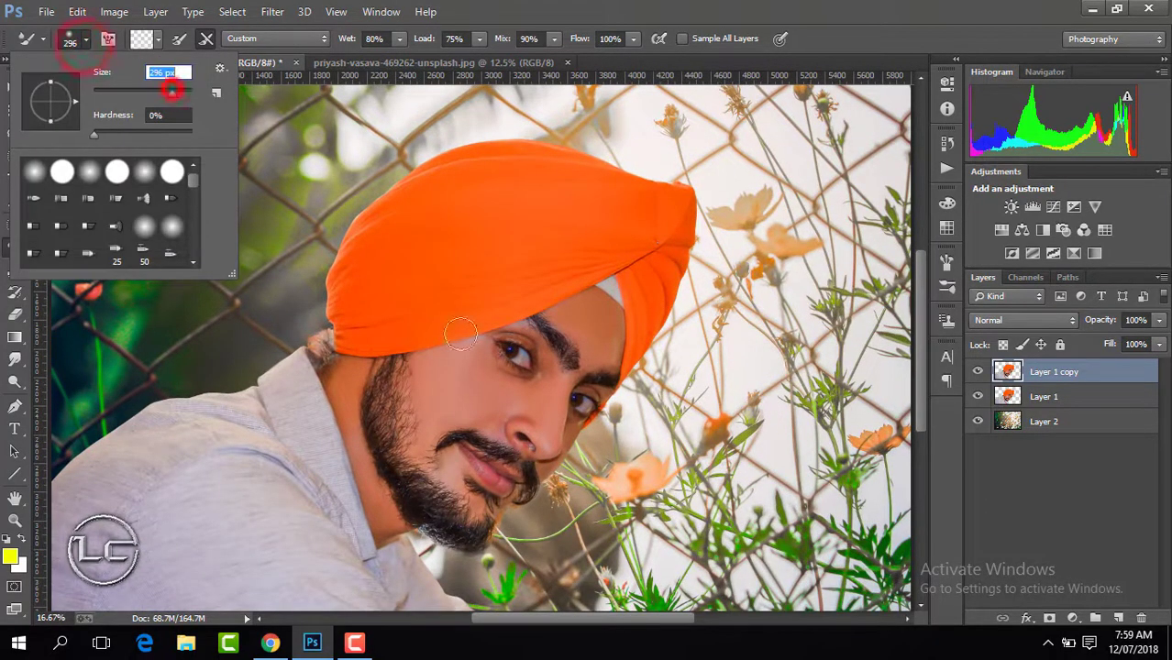
click(455, 381)
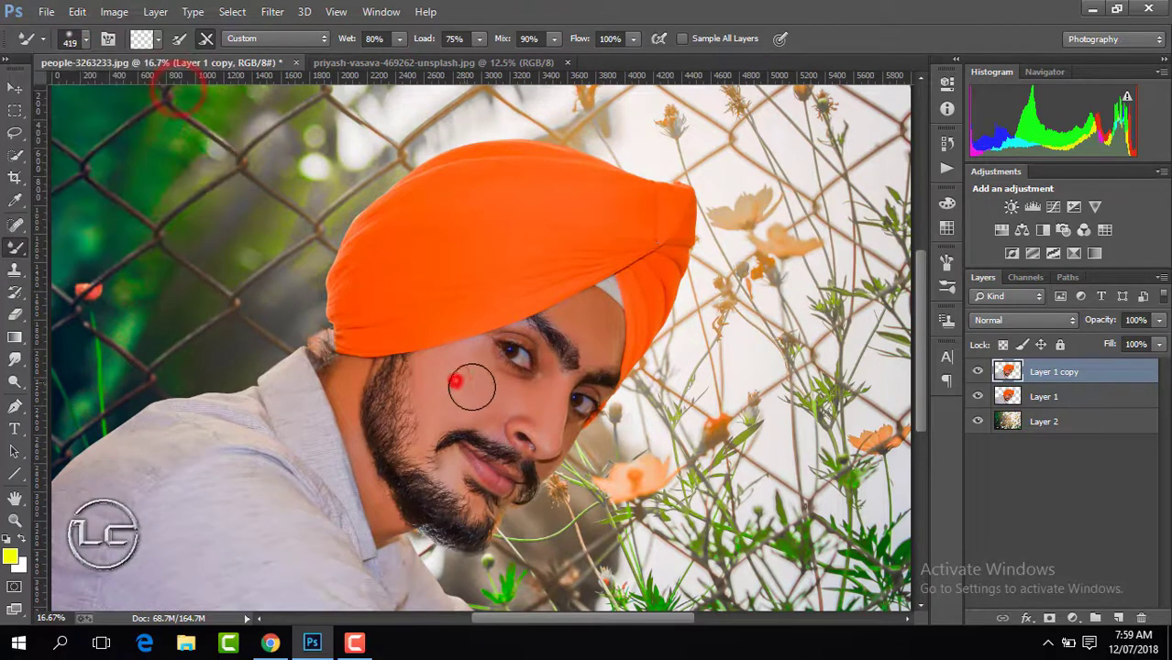
key(ctrl+minus)
key(ctrl+minus)
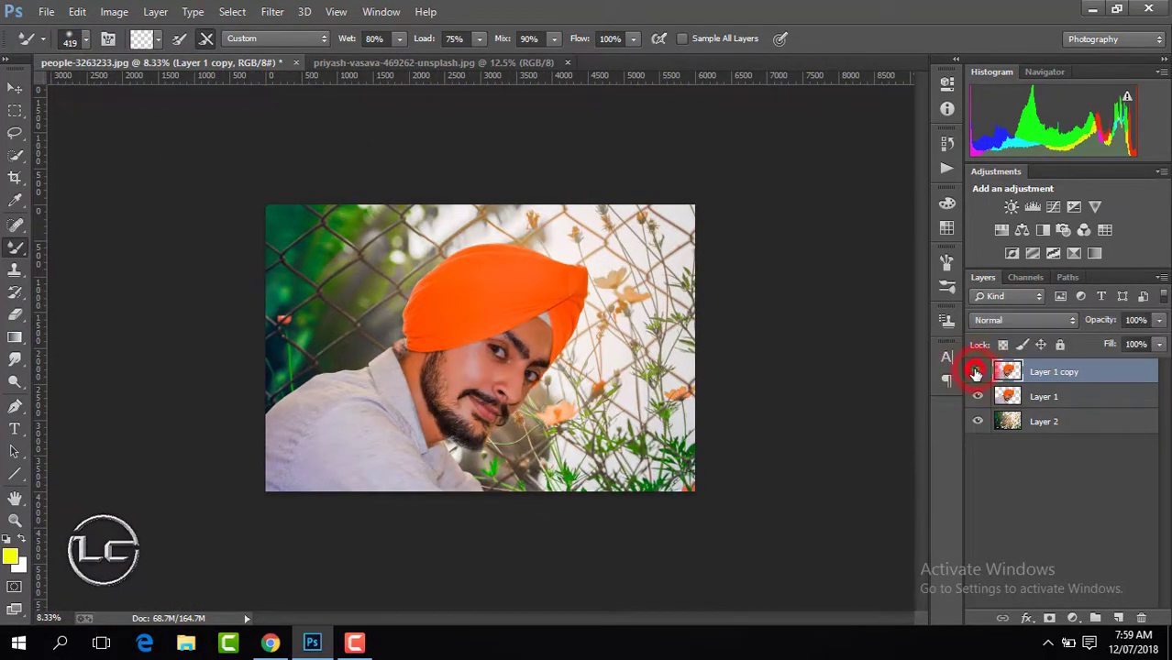
Merge all visible layers and duplicate the merged layer
right_click(835, 463)
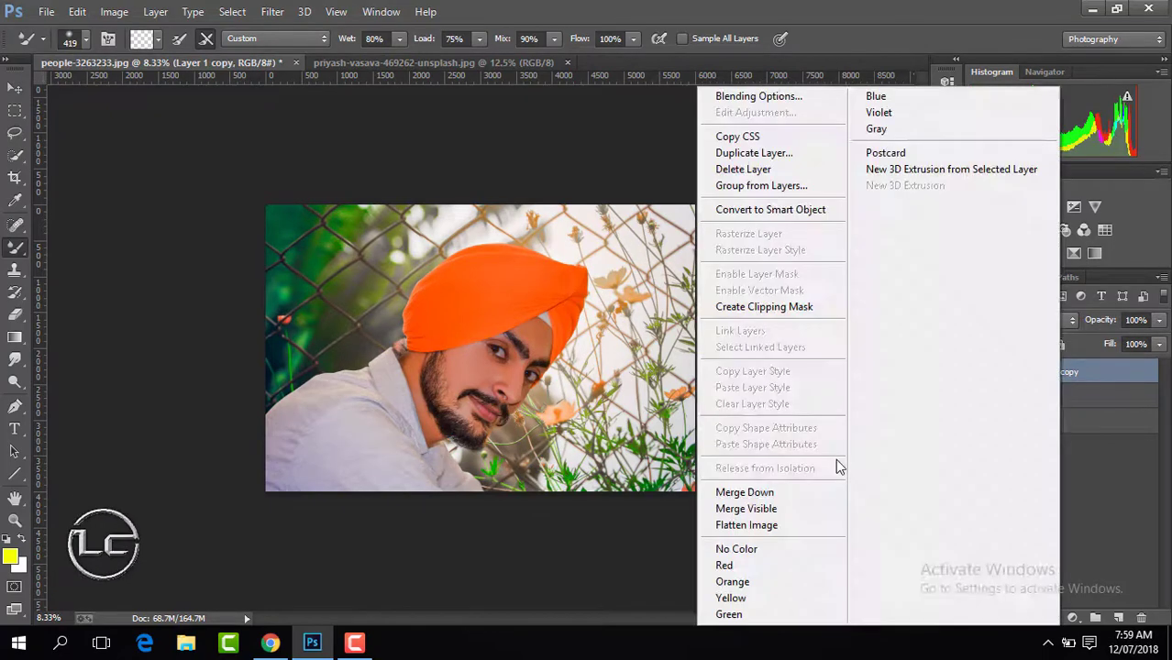
click(814, 505)
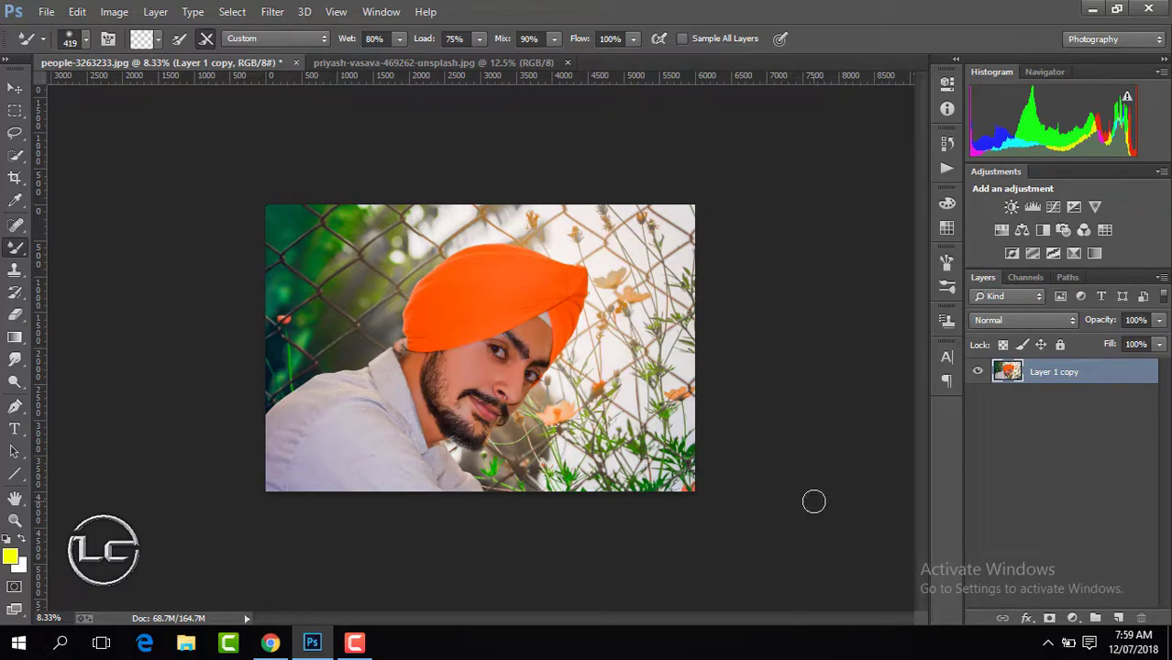
key(ctrl+j)
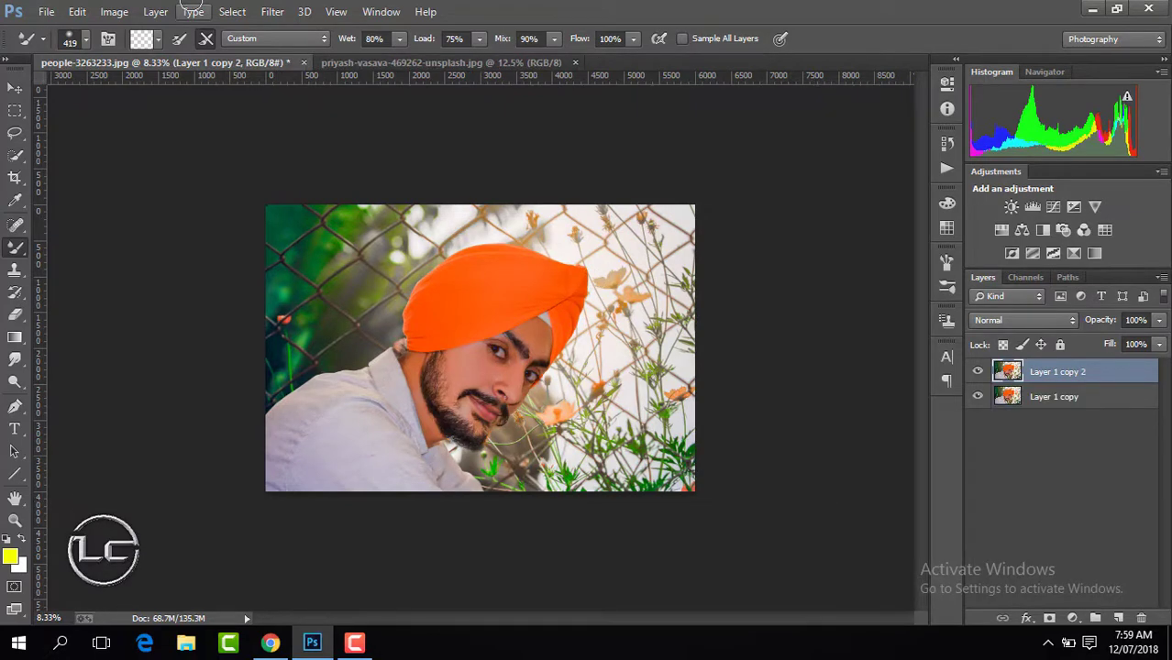
click(266, 13)
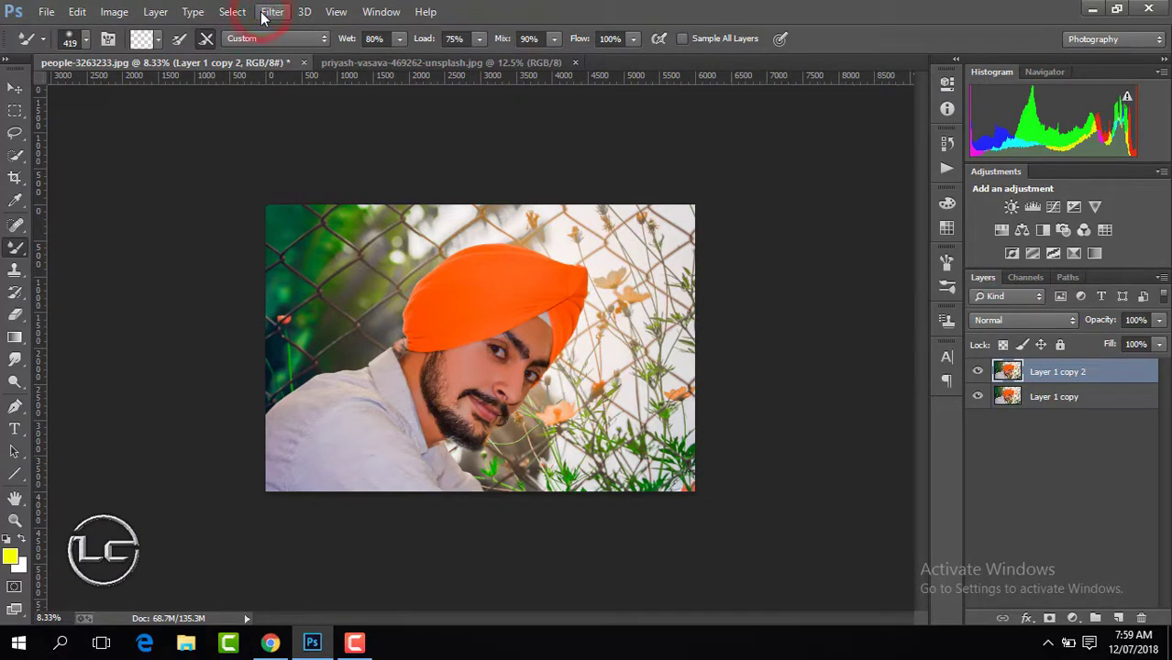
In the Camera Raw Filter, raise Contrast to +16 and Vibrance to +13
click(332, 113)
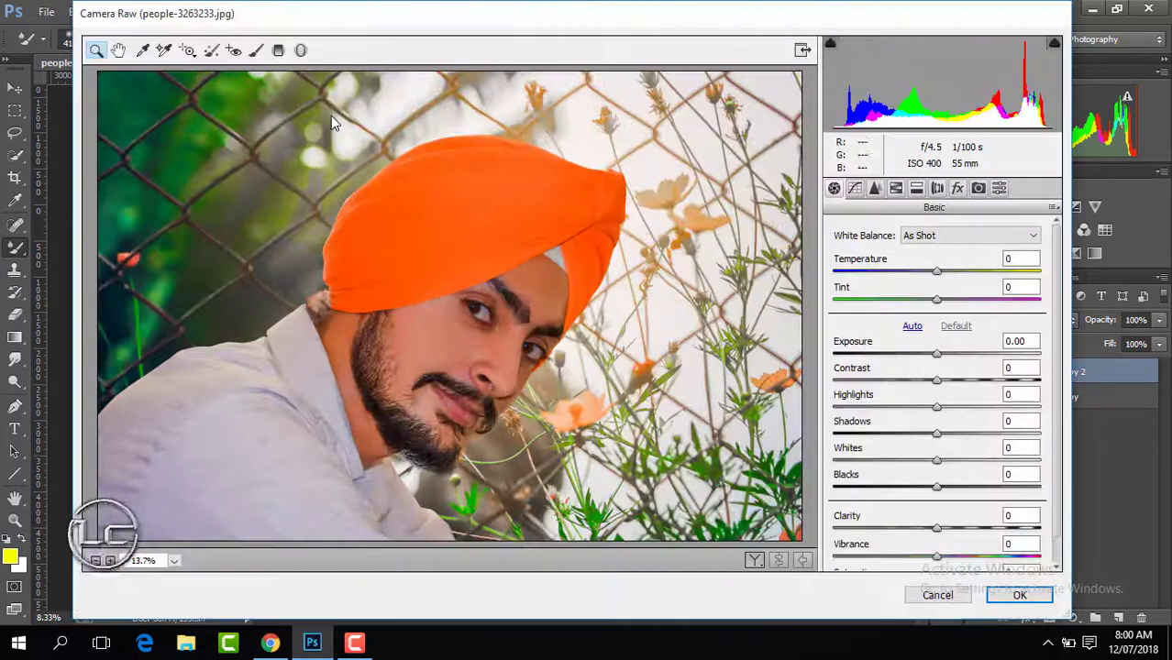
drag(937, 382, 953, 381)
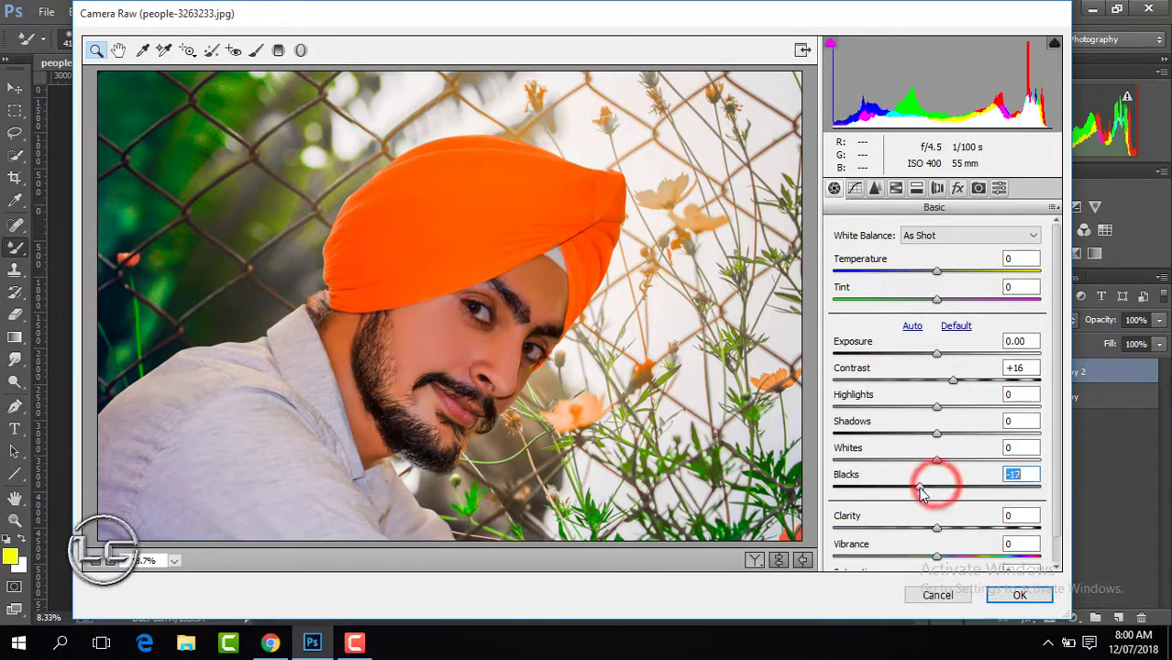
drag(937, 557, 950, 556)
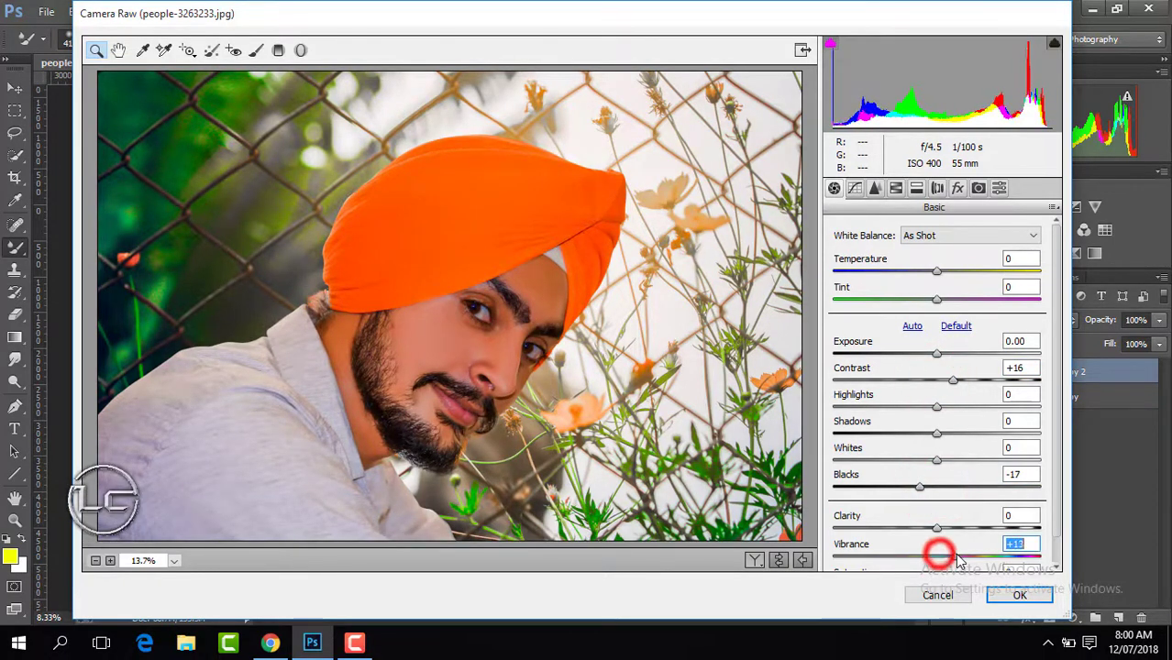
click(937, 272)
Set HSL saturation to Yellows -96, Greens +90, Blues +25, and Orange luminance +18
click(896, 188)
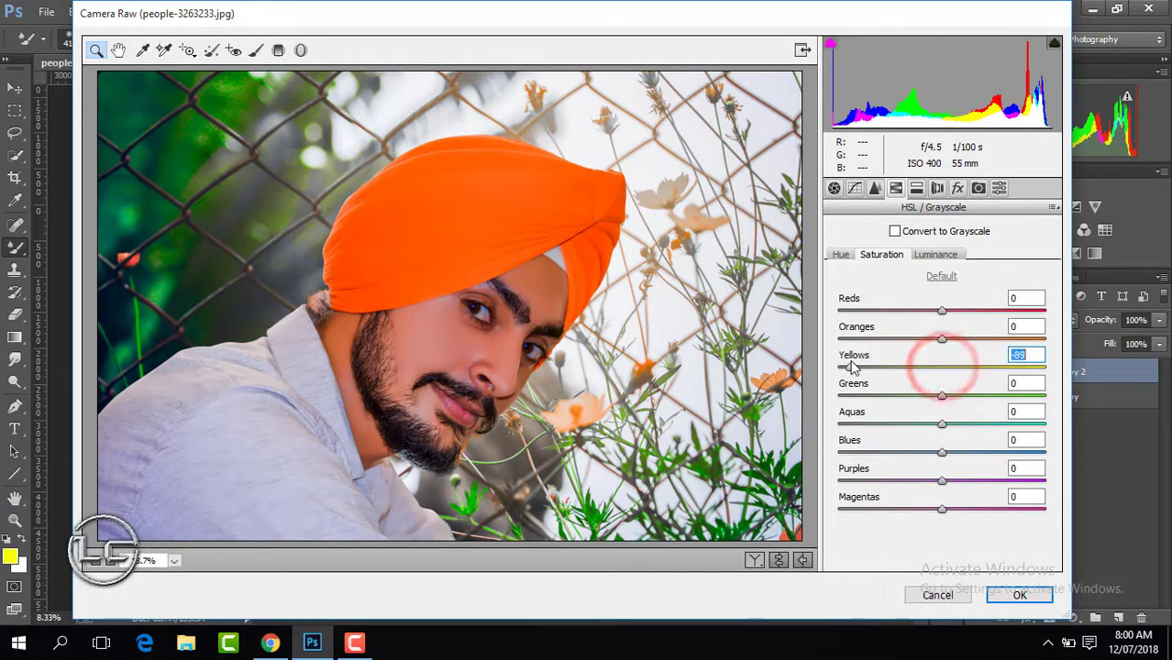
drag(851, 366, 847, 366)
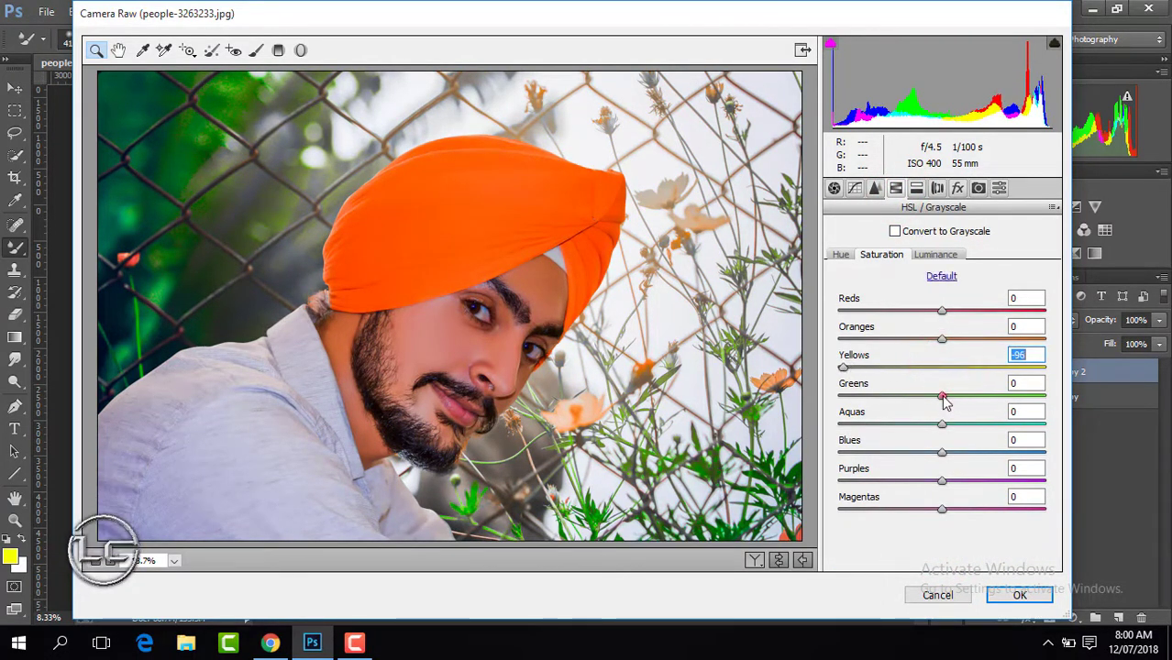
drag(943, 395, 1034, 395)
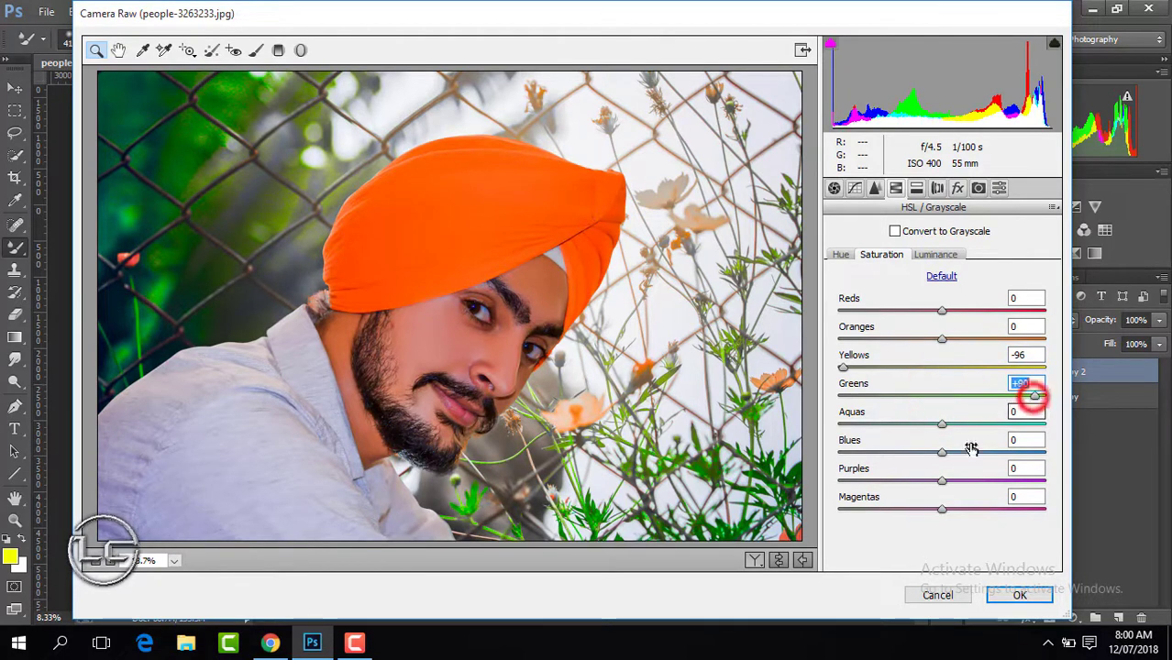
drag(943, 452, 968, 452)
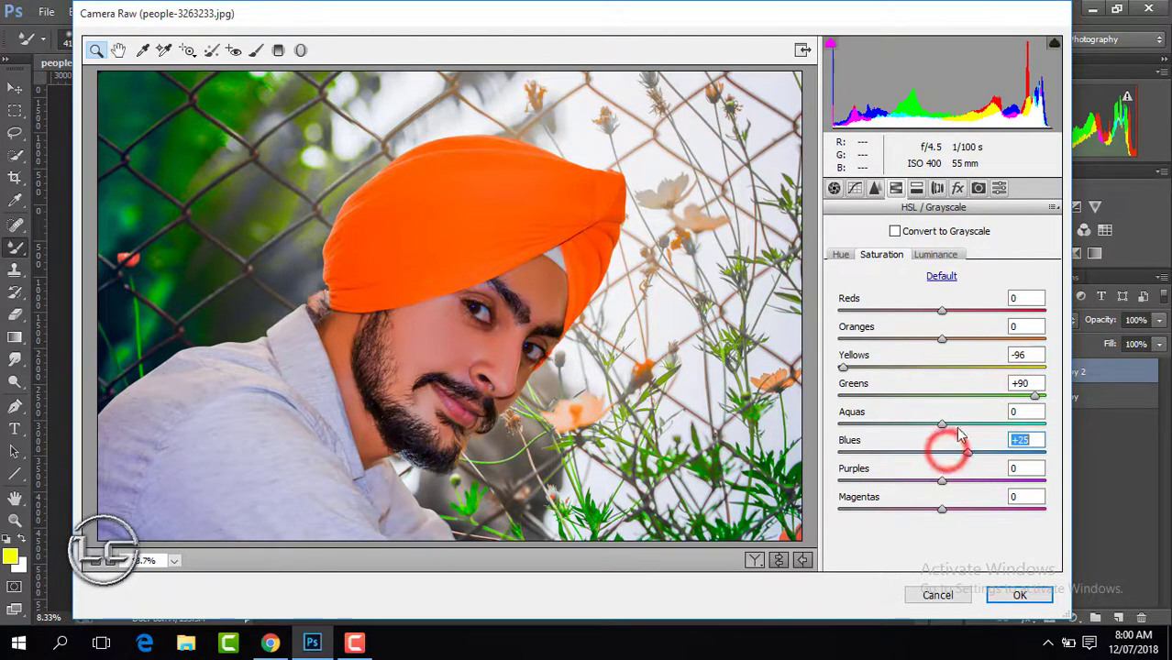
click(944, 340)
click(924, 255)
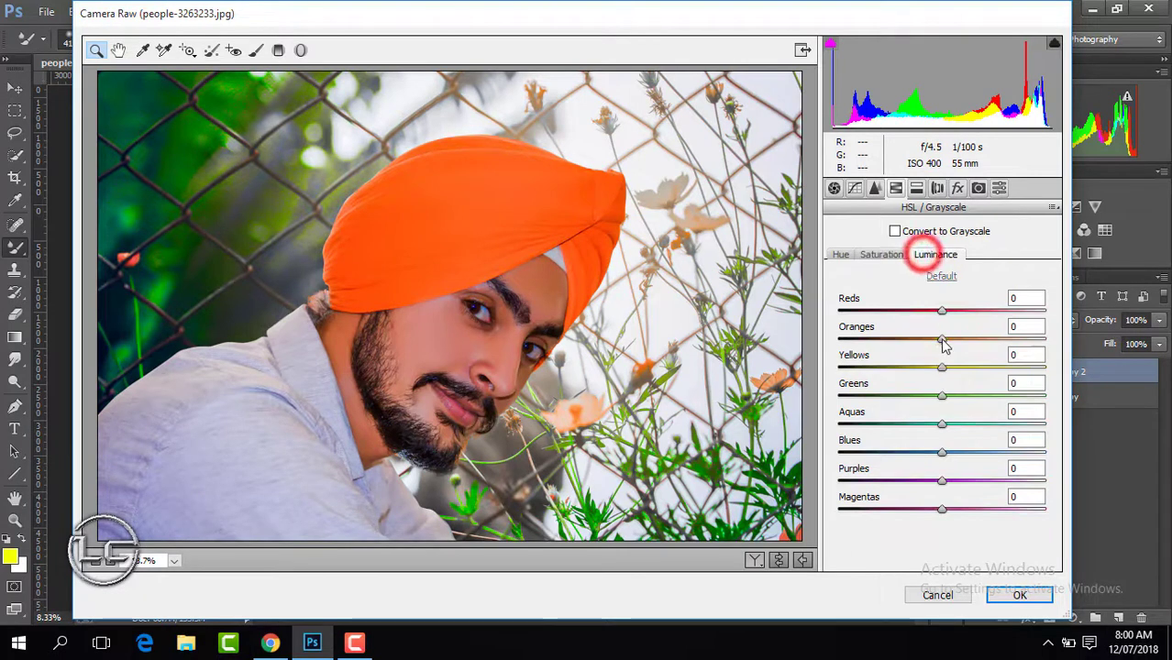
drag(942, 339, 965, 345)
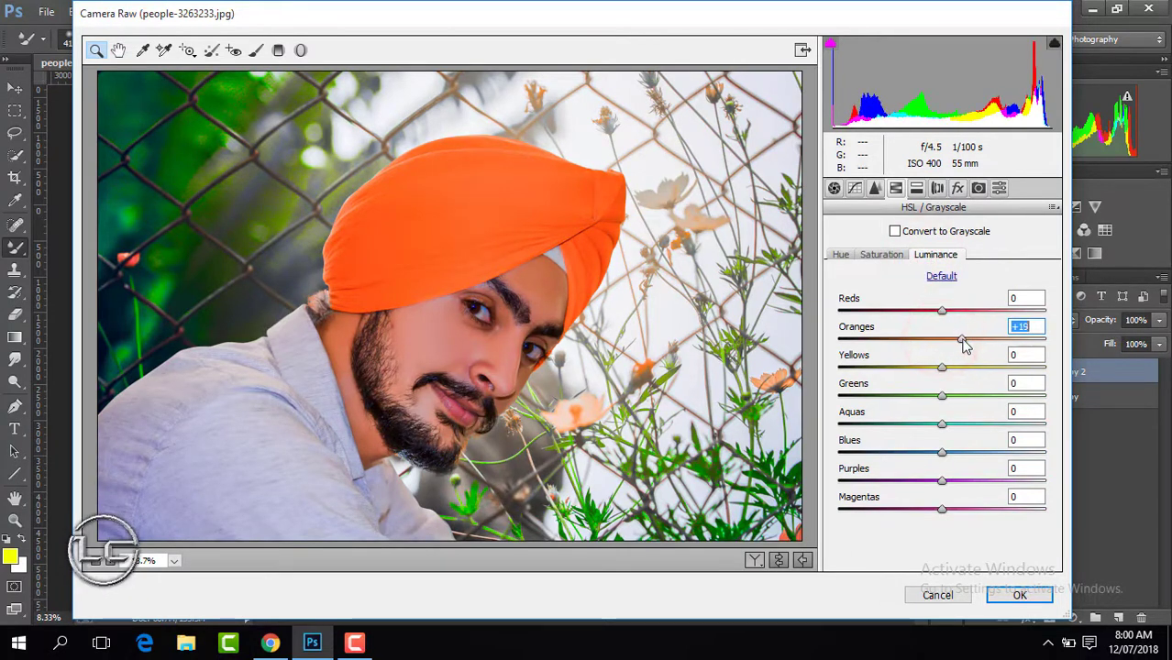
Add sharpening, slight luminance noise reduction and a darkening vignette
click(876, 188)
drag(834, 257, 879, 258)
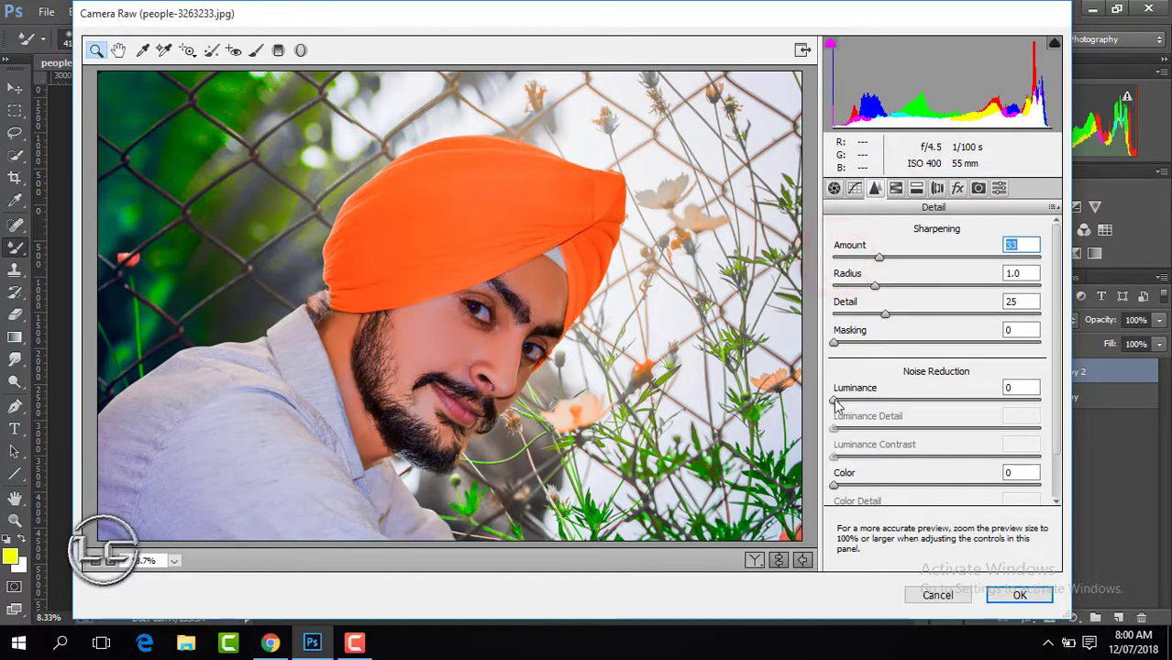
drag(837, 403, 842, 402)
click(957, 188)
click(943, 412)
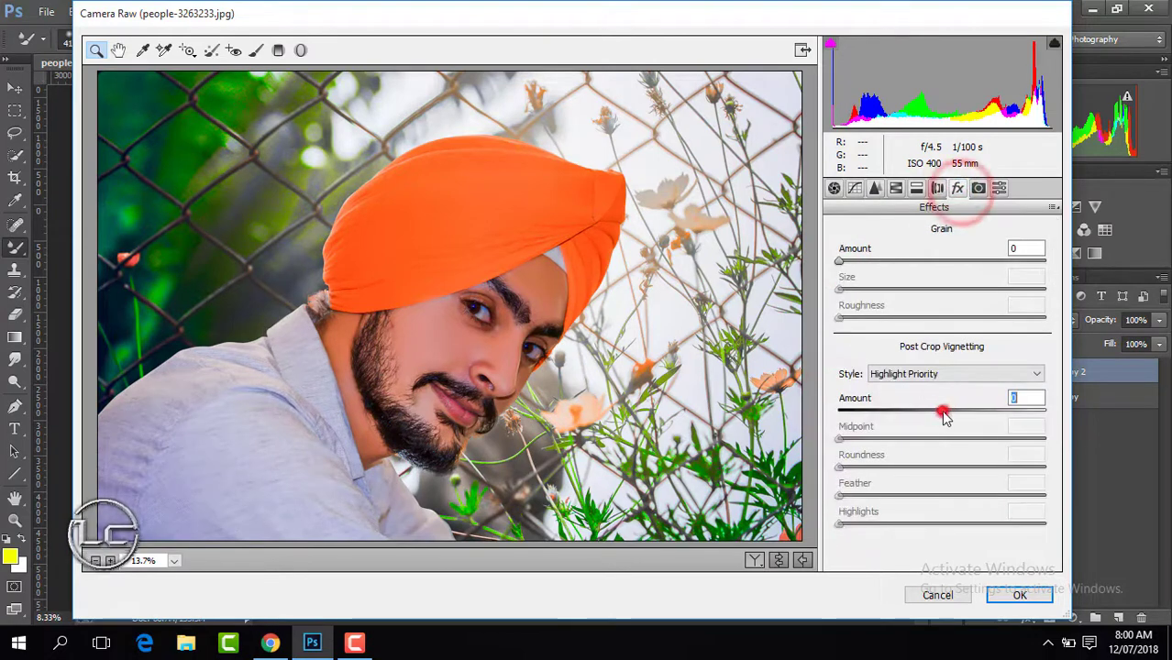
mouse_move(944, 416)
mouse_down()
mouse_move(899, 414)
mouse_move(915, 414)
mouse_up()
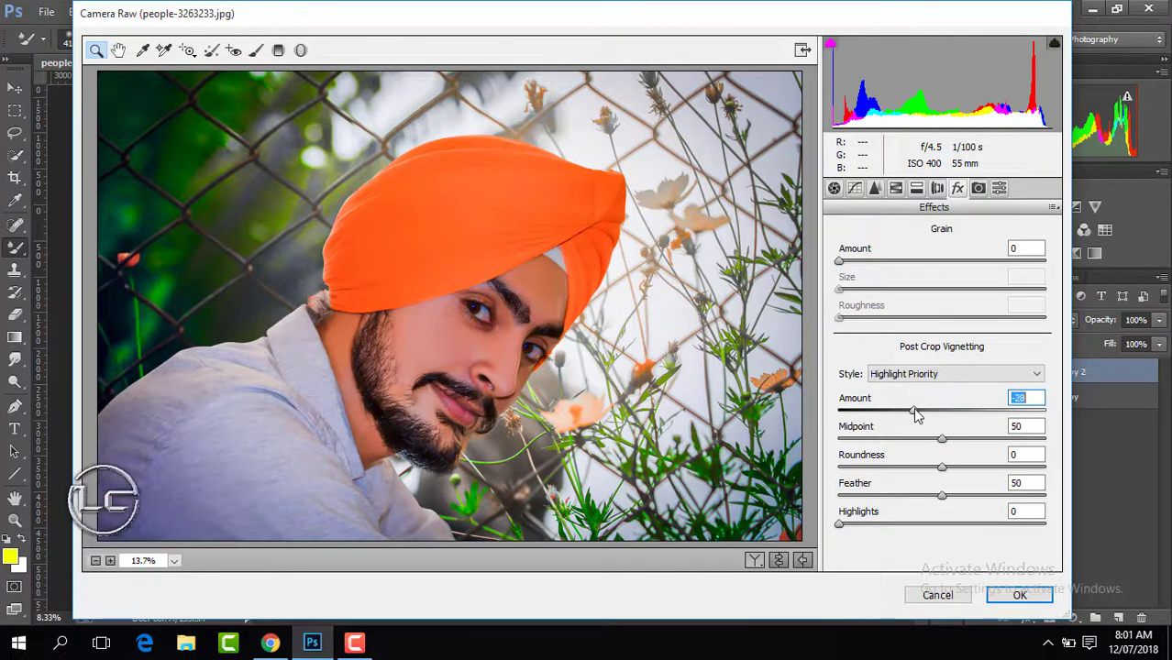
Shift the hue of the greens and yellows, then apply the filter
click(895, 188)
click(841, 254)
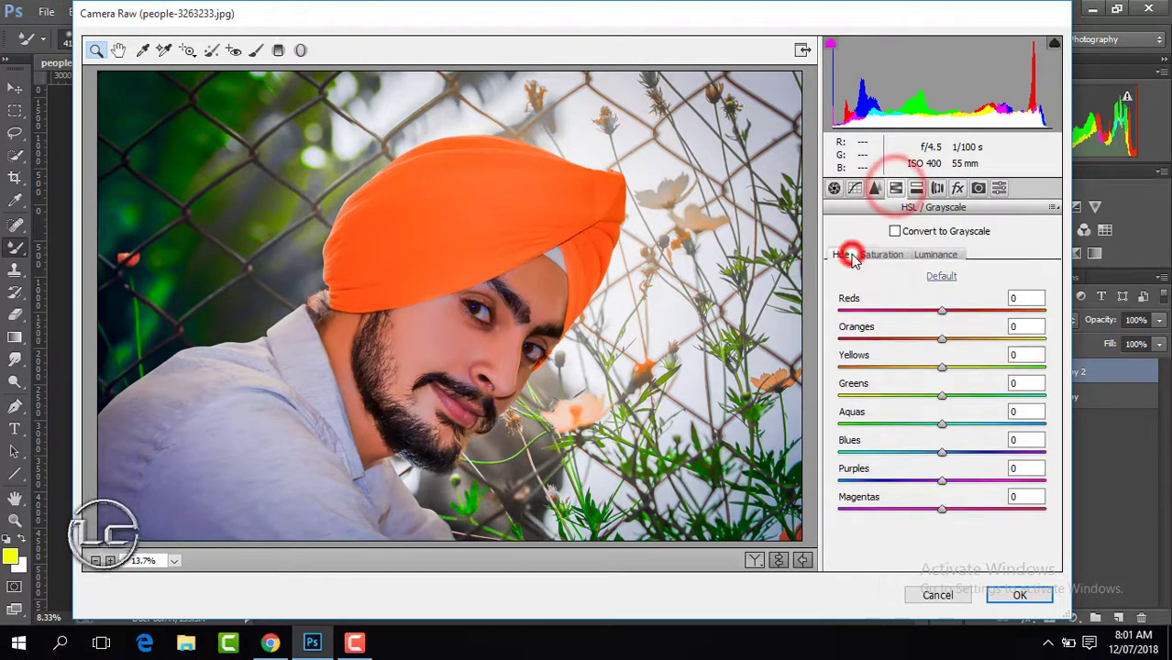
mouse_move(944, 395)
mouse_down()
mouse_move(1025, 396)
mouse_move(972, 406)
mouse_up()
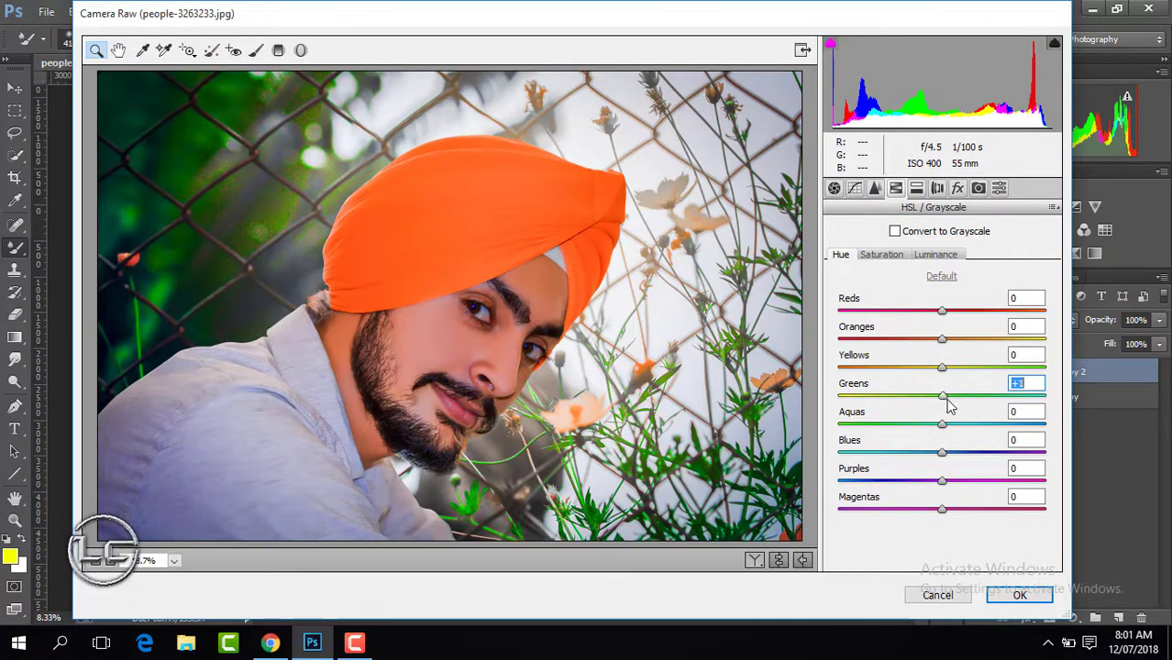
drag(943, 367, 1042, 385)
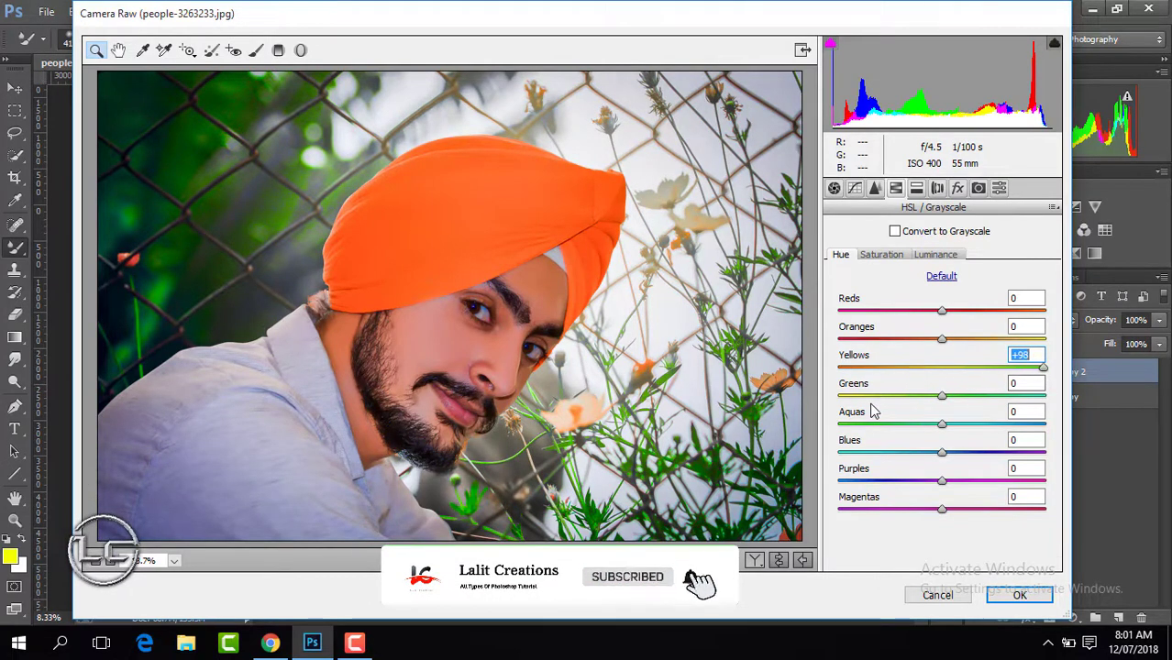
click(1019, 595)
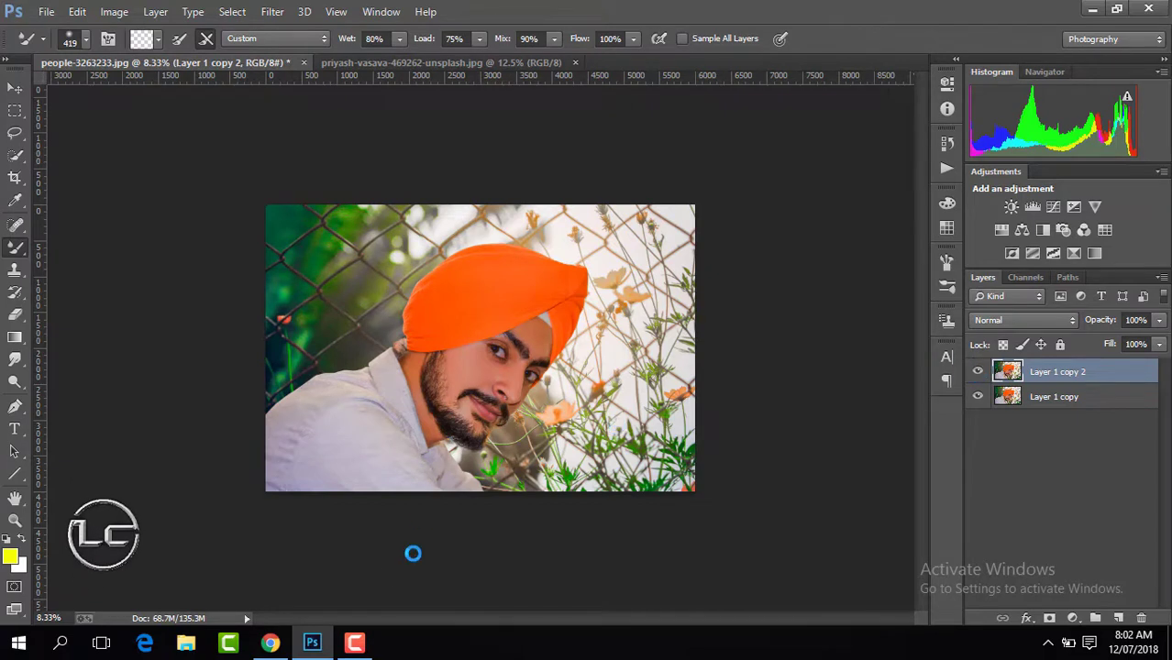
Compare the graded layer on and off, flatten to a Background, and duplicate it as Layer 1
click(356, 647)
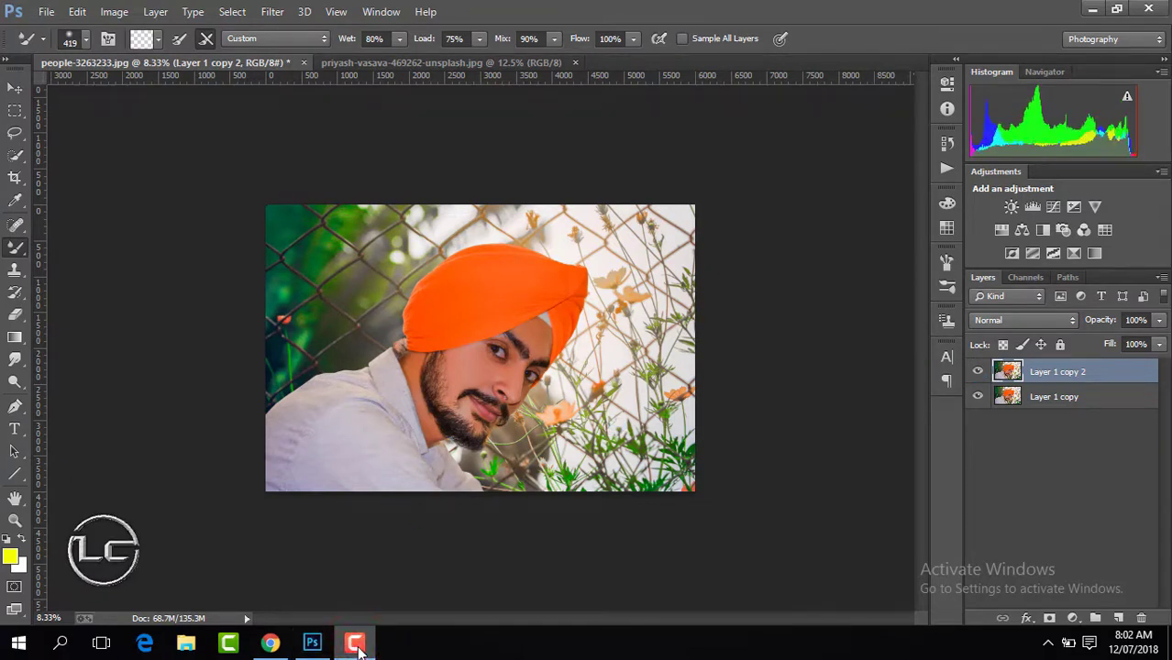
click(1088, 578)
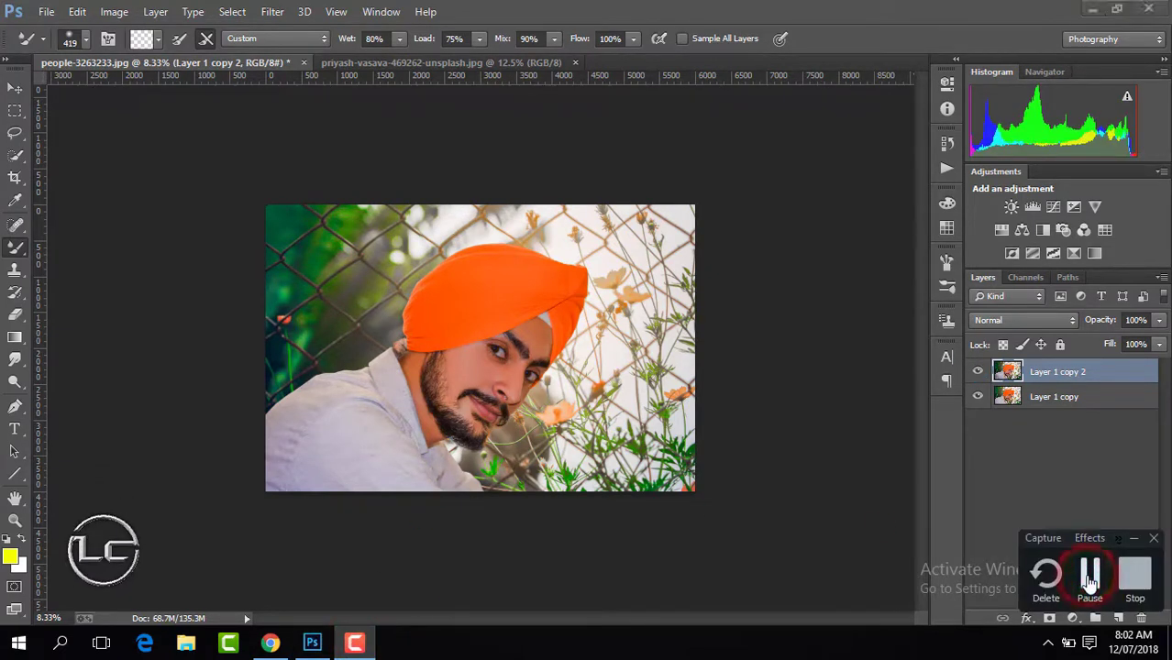
click(978, 371)
click(977, 372)
click(978, 372)
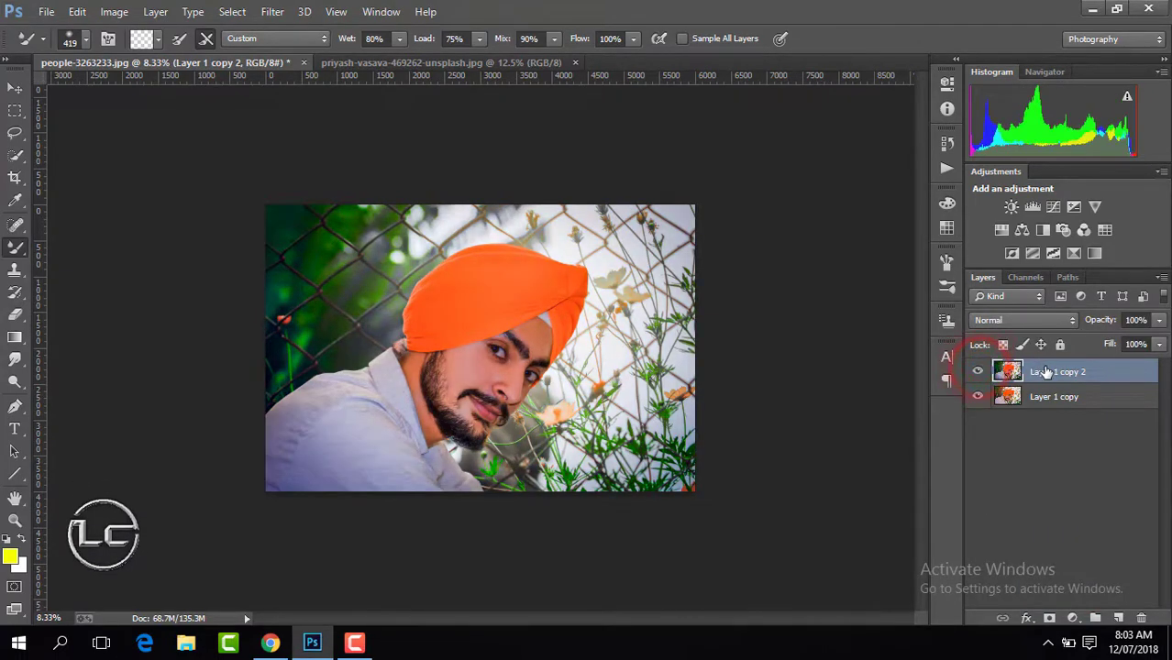
right_click(978, 400)
click(662, 522)
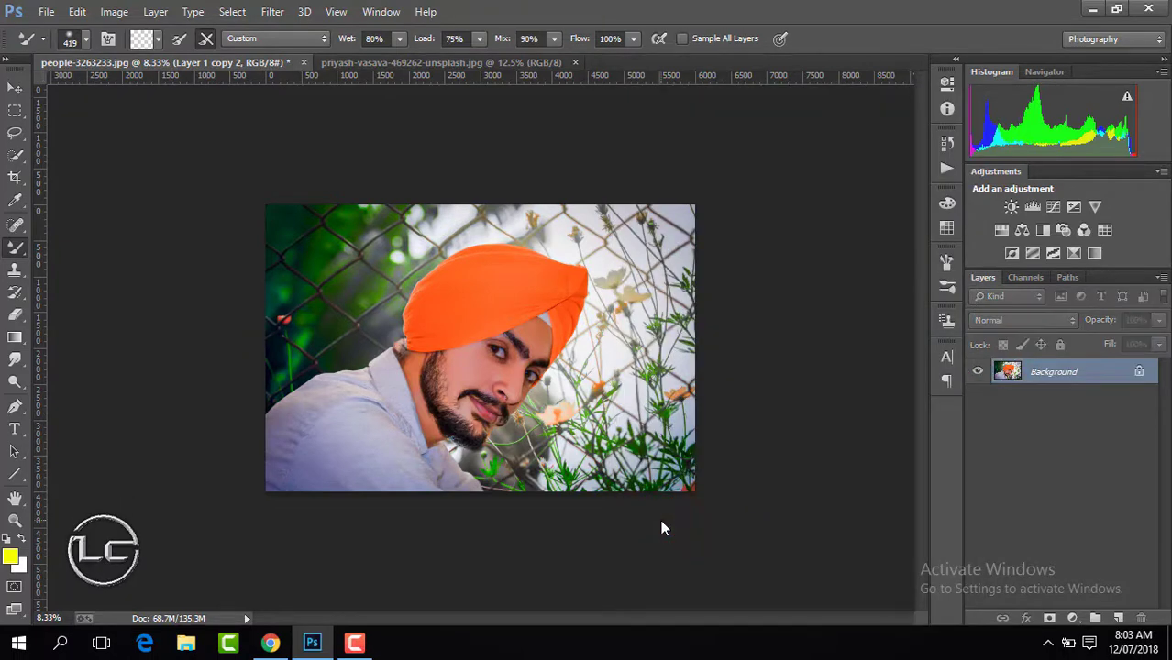
key(ctrl+j)
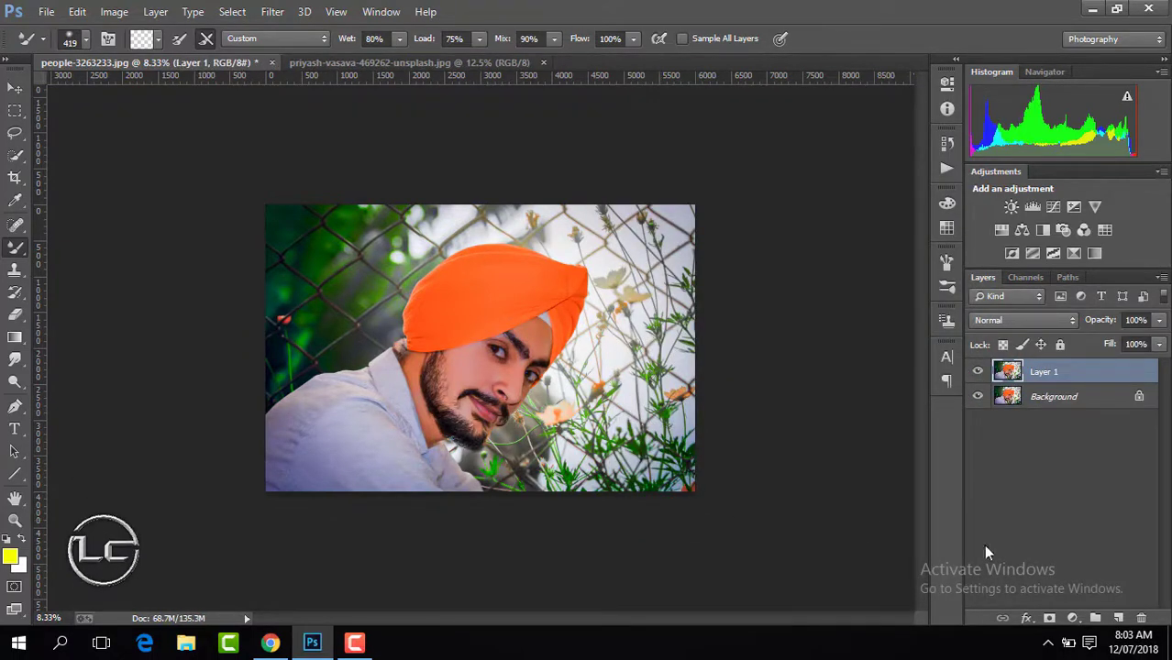
Add a Selective Color adjustment with Reds Black -8 and Blacks Black +10
click(1071, 620)
click(1009, 603)
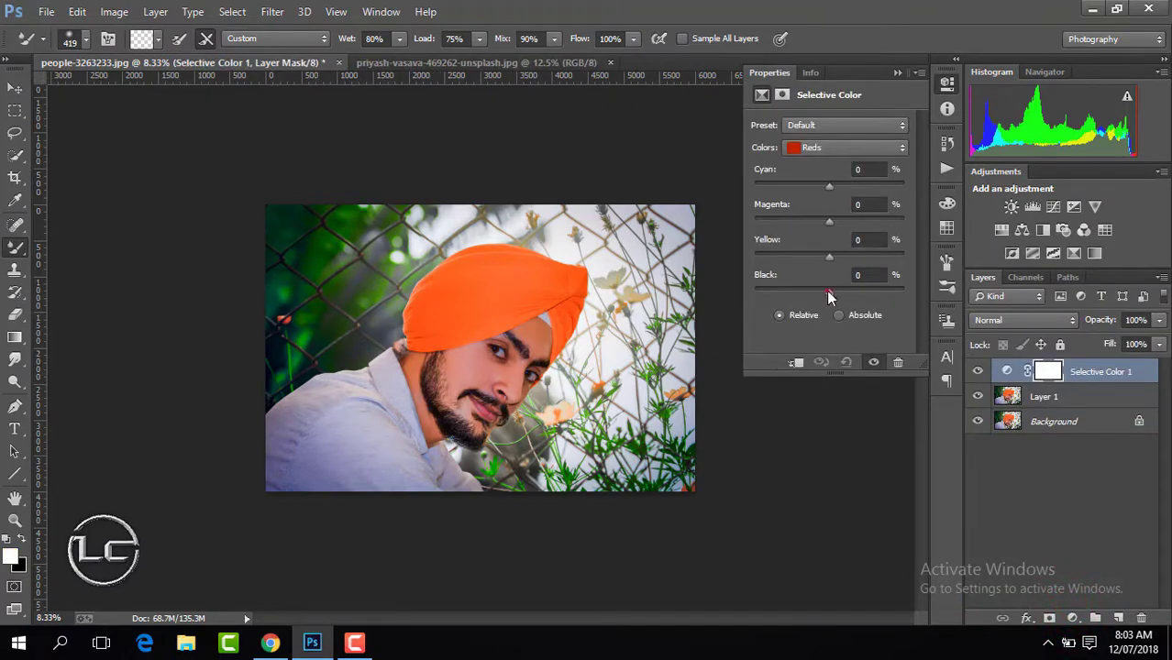
drag(828, 297, 822, 292)
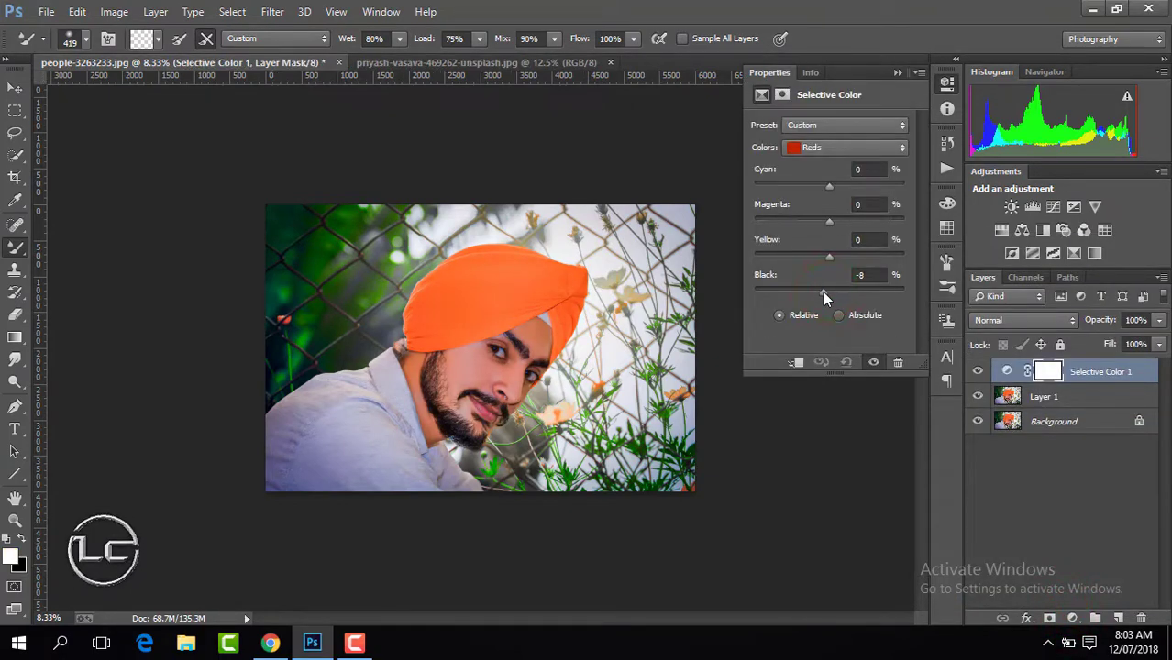
click(834, 148)
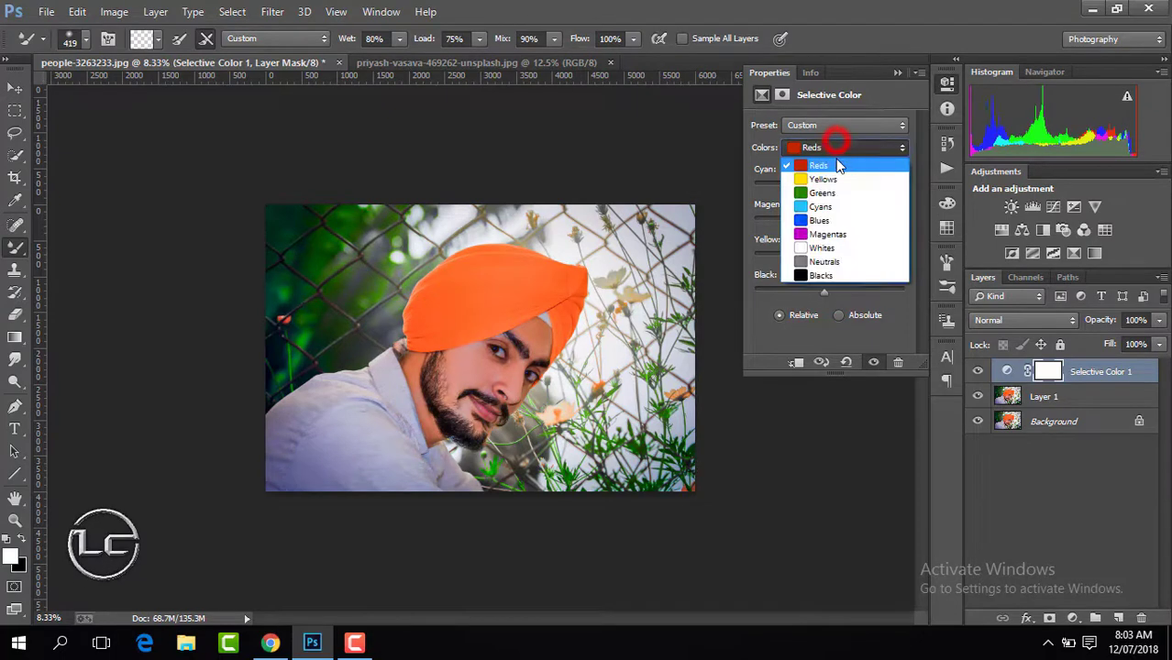
click(843, 275)
drag(833, 292, 837, 292)
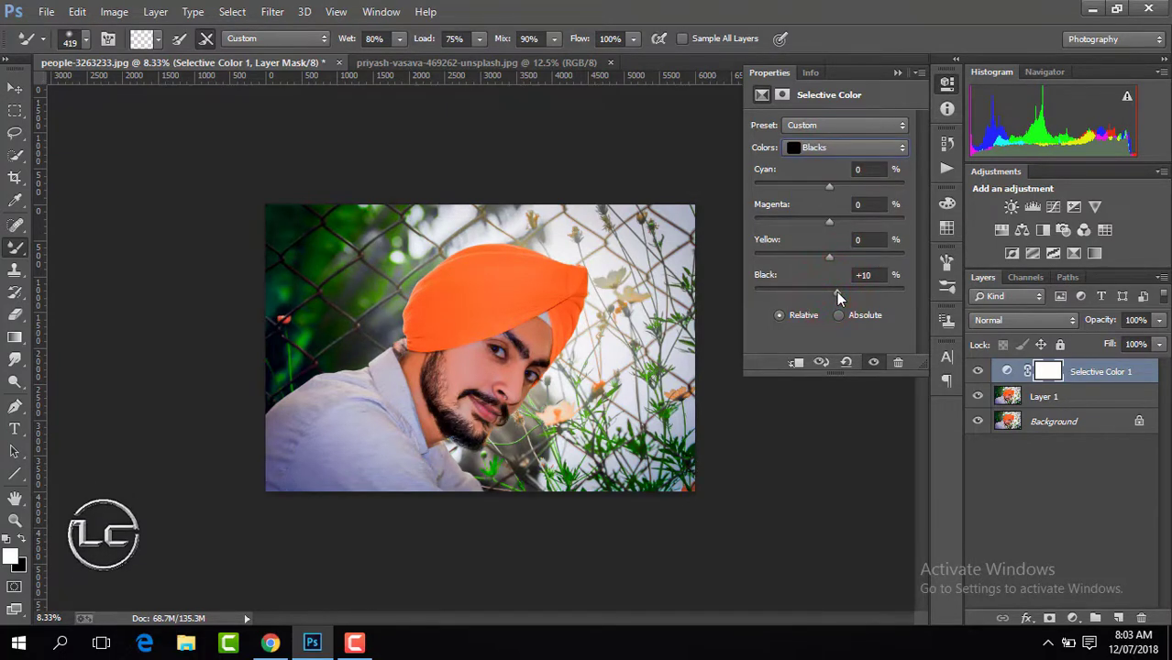
click(894, 73)
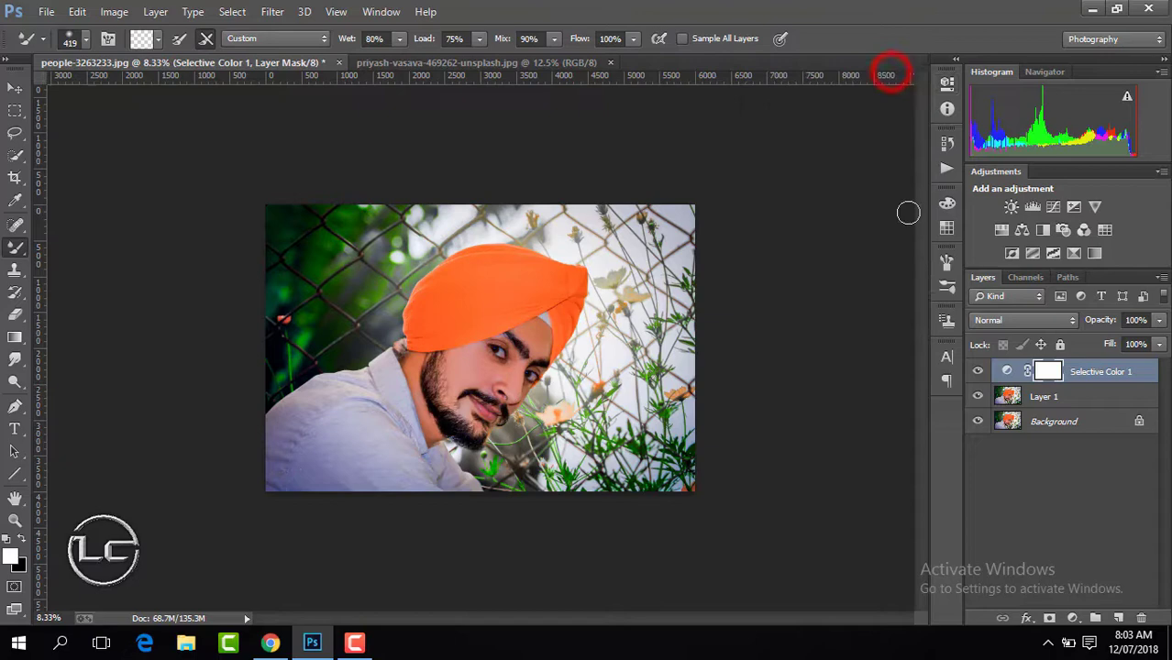
Compare the image with and without the adjustment, then flatten it into one Background layer
click(977, 370)
click(978, 370)
right_click(1103, 387)
click(845, 521)
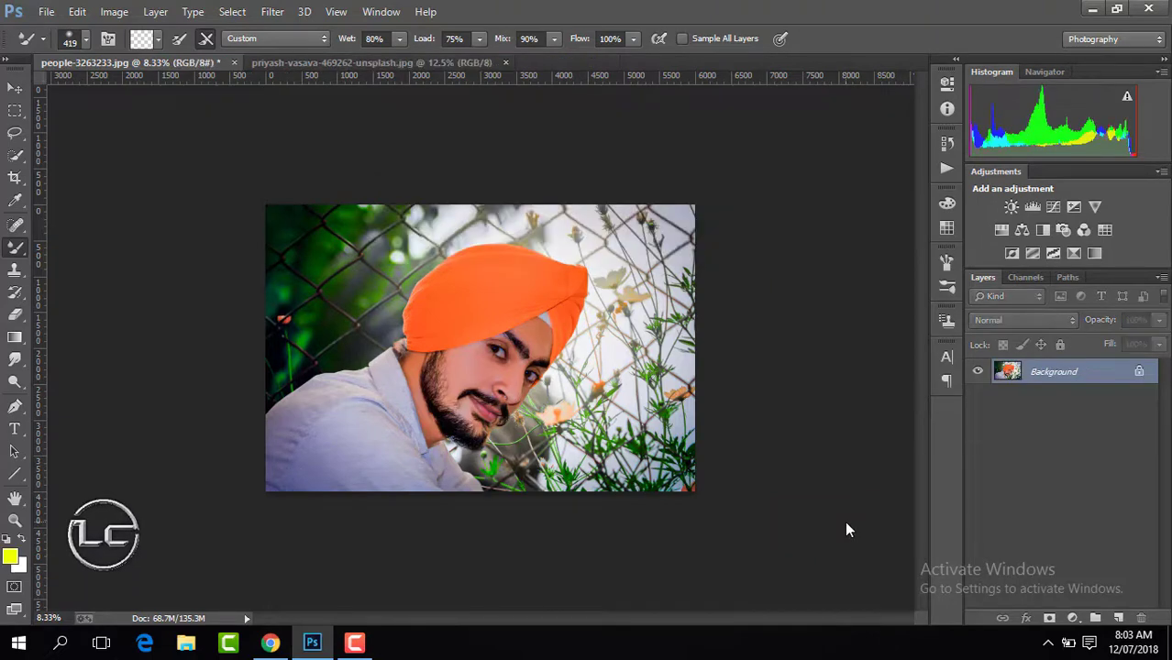
Duplicate the photo to Layer 1 and grade it in Camera Raw: Contrast +20, Blacks -26, Vibrance +13, Clarity +8, slightly warmer
key(ctrl+j)
click(273, 11)
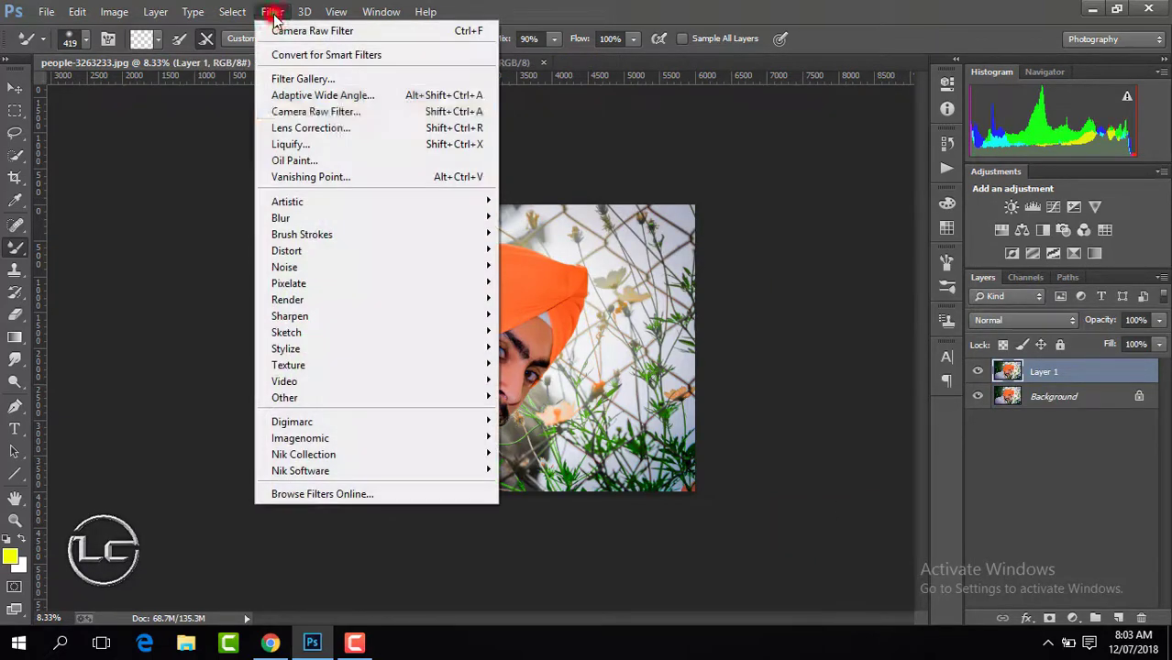
click(333, 115)
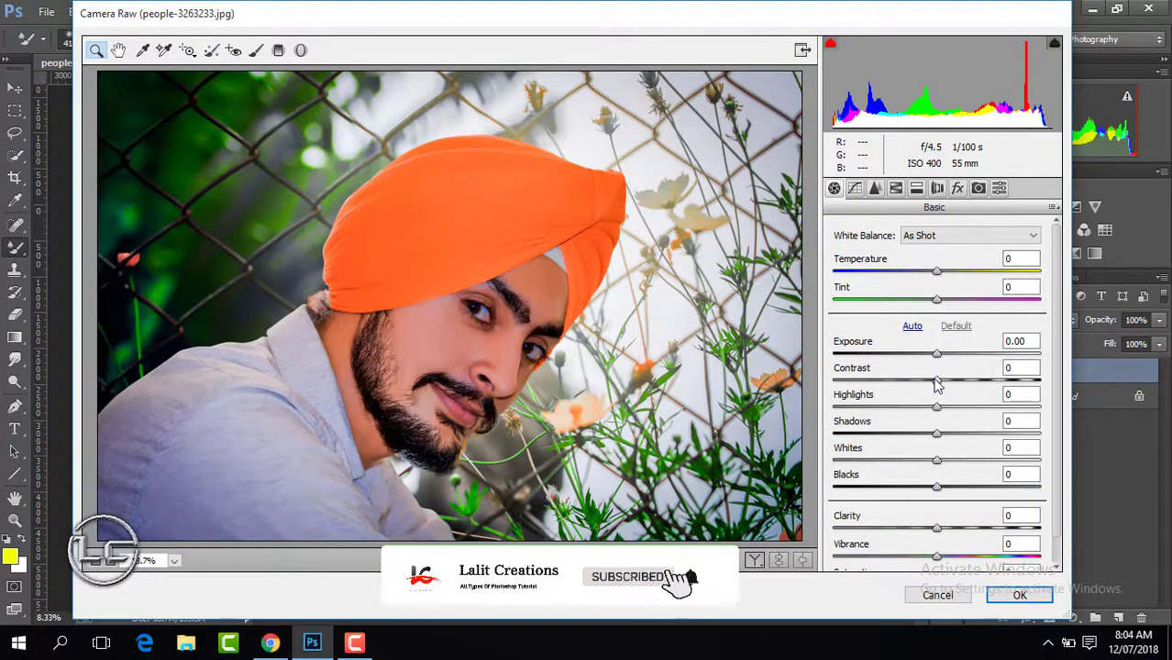
drag(935, 385, 957, 386)
click(931, 491)
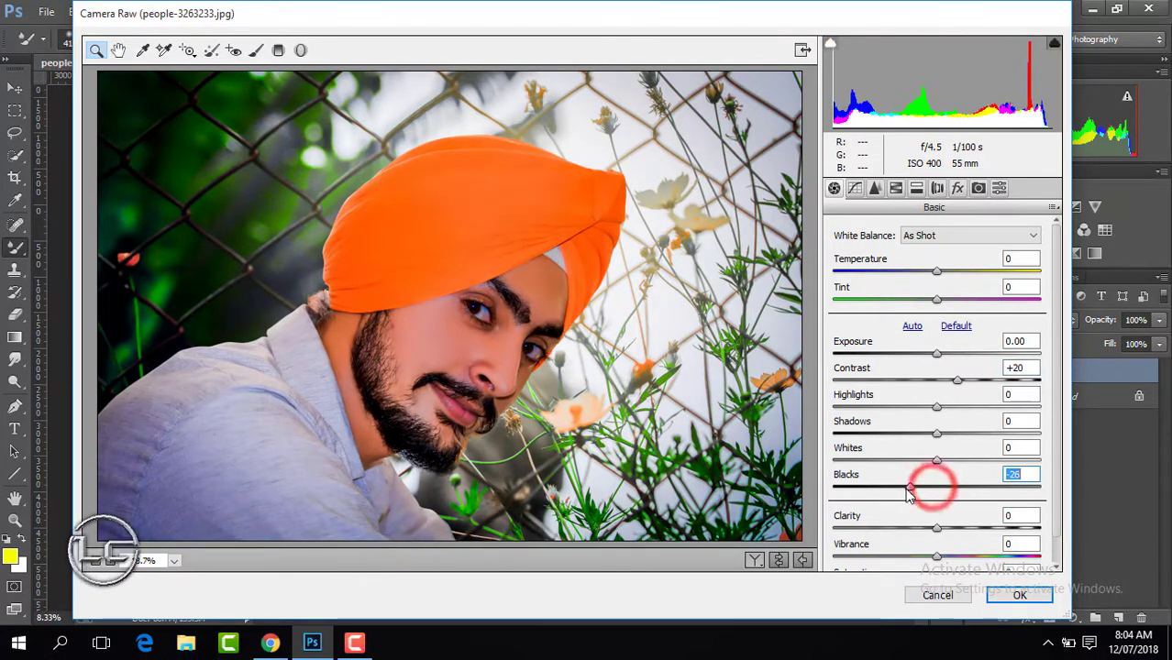
drag(931, 491, 909, 487)
drag(937, 556, 950, 557)
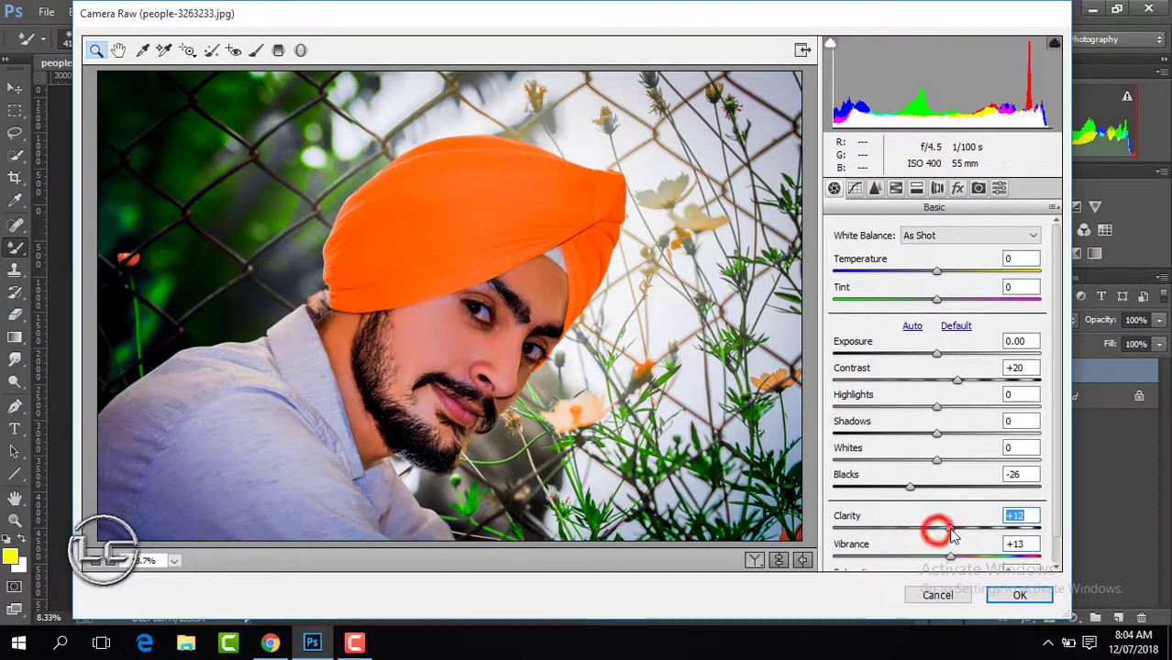
drag(952, 535, 946, 530)
drag(936, 273, 949, 273)
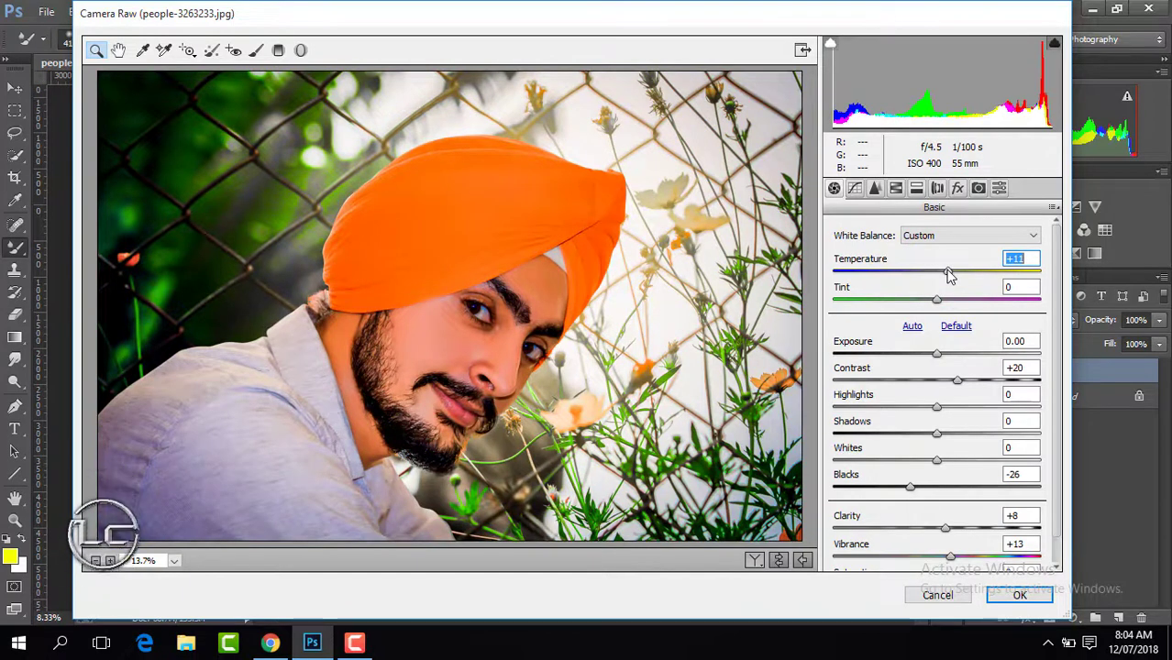
drag(949, 273, 944, 276)
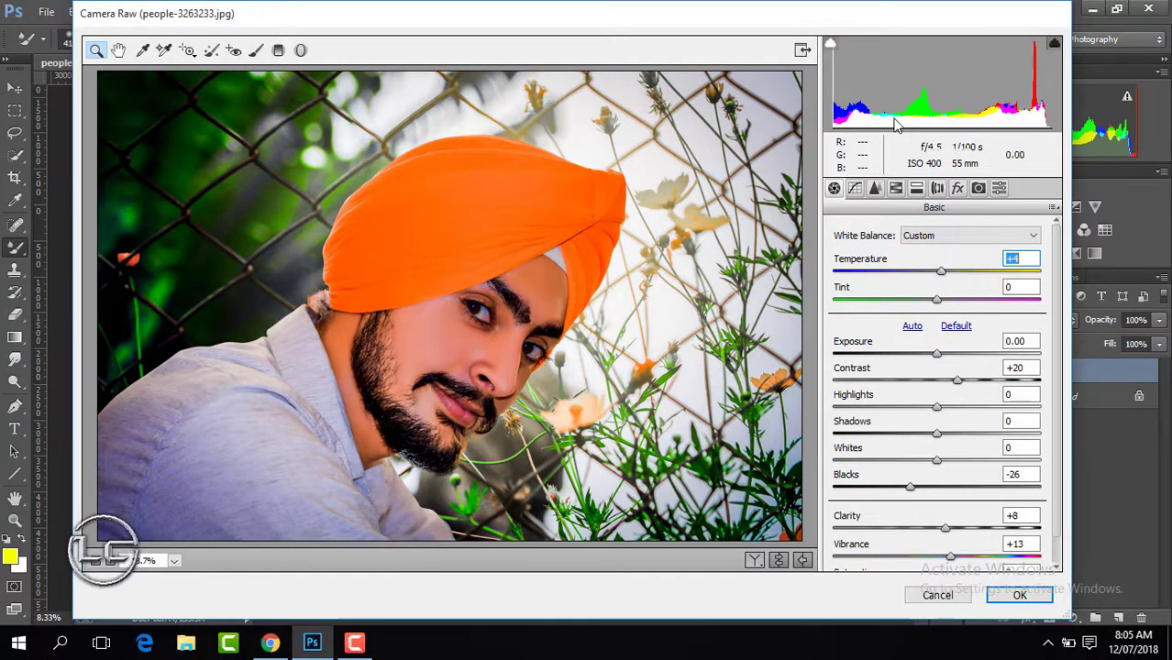
Brighten oranges, saturate Greens +58 and Blues +53, add a -12 vignette, and apply
click(895, 188)
click(935, 254)
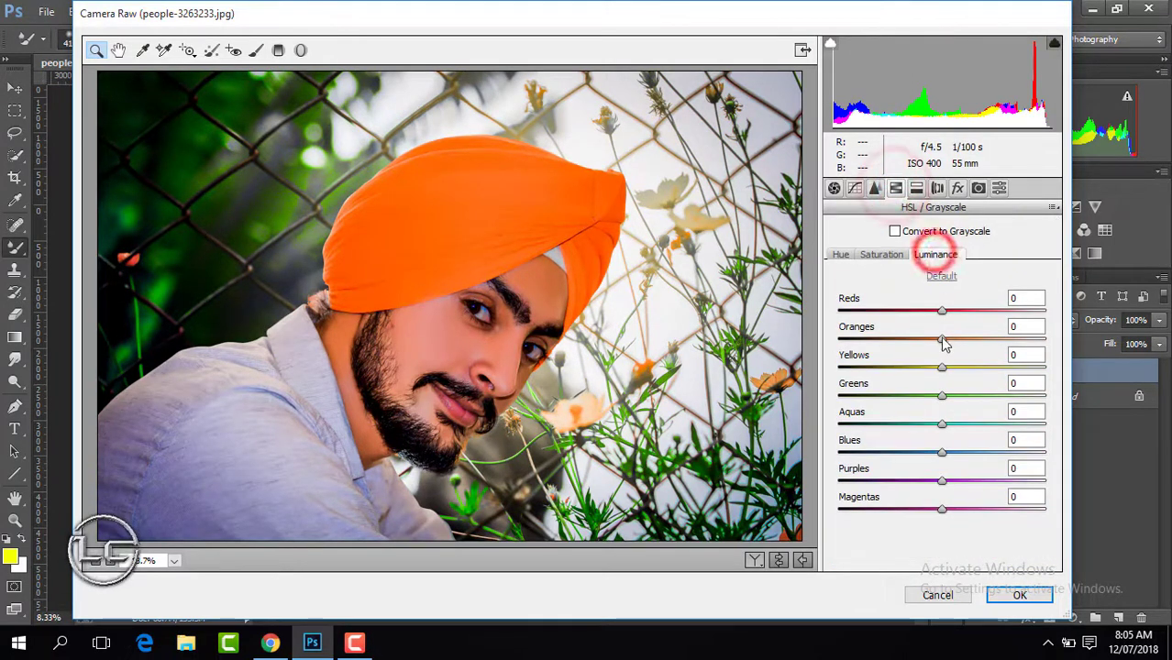
drag(942, 339, 960, 345)
click(881, 254)
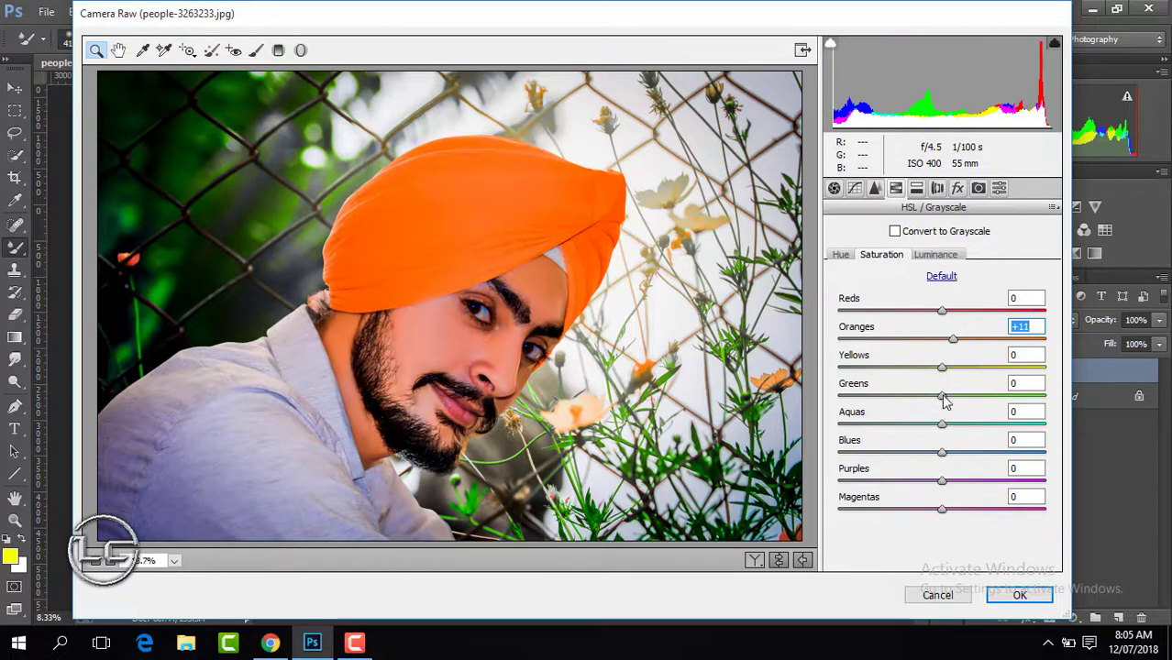
drag(942, 396, 1001, 395)
drag(942, 453, 997, 452)
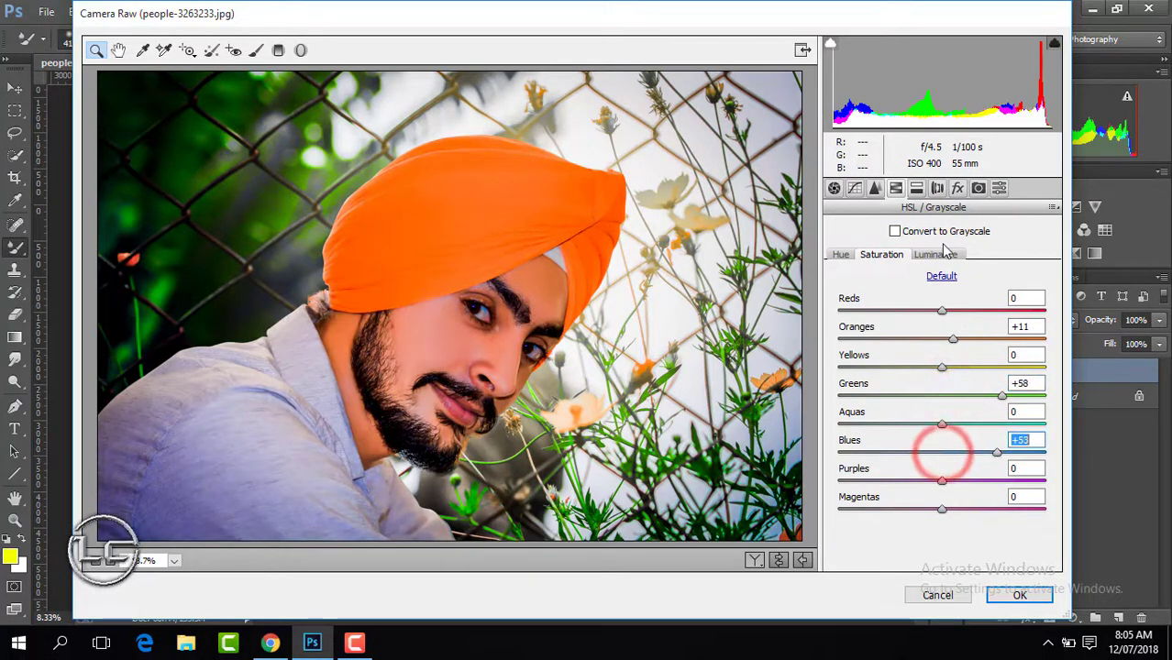
click(957, 188)
drag(941, 410, 929, 412)
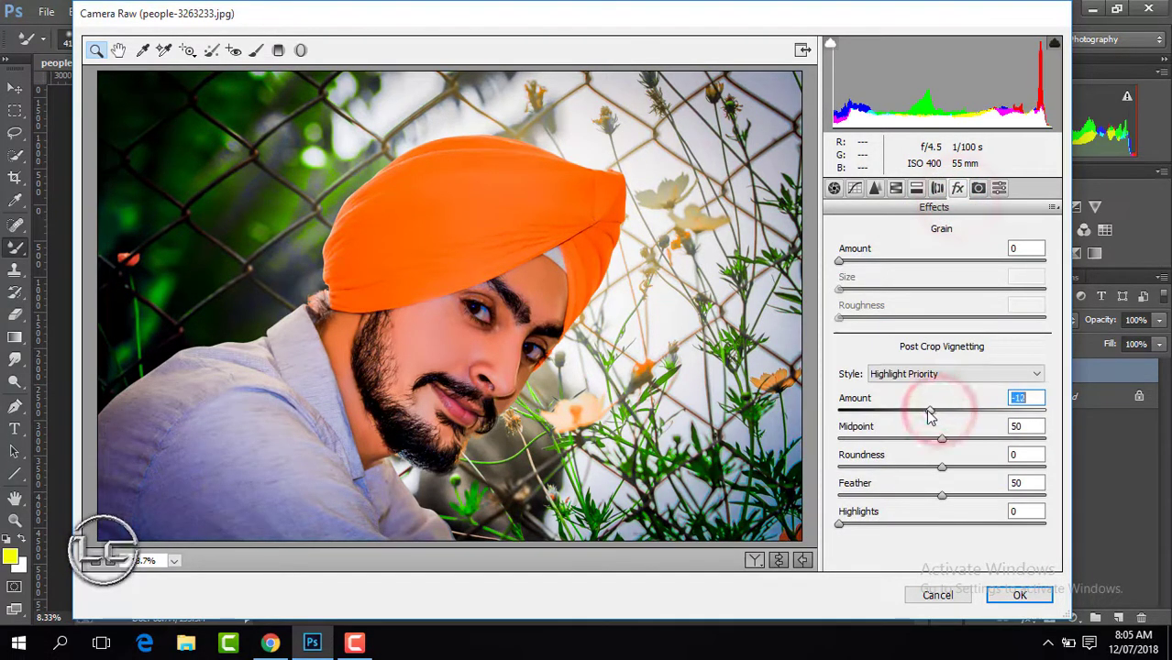
click(1019, 595)
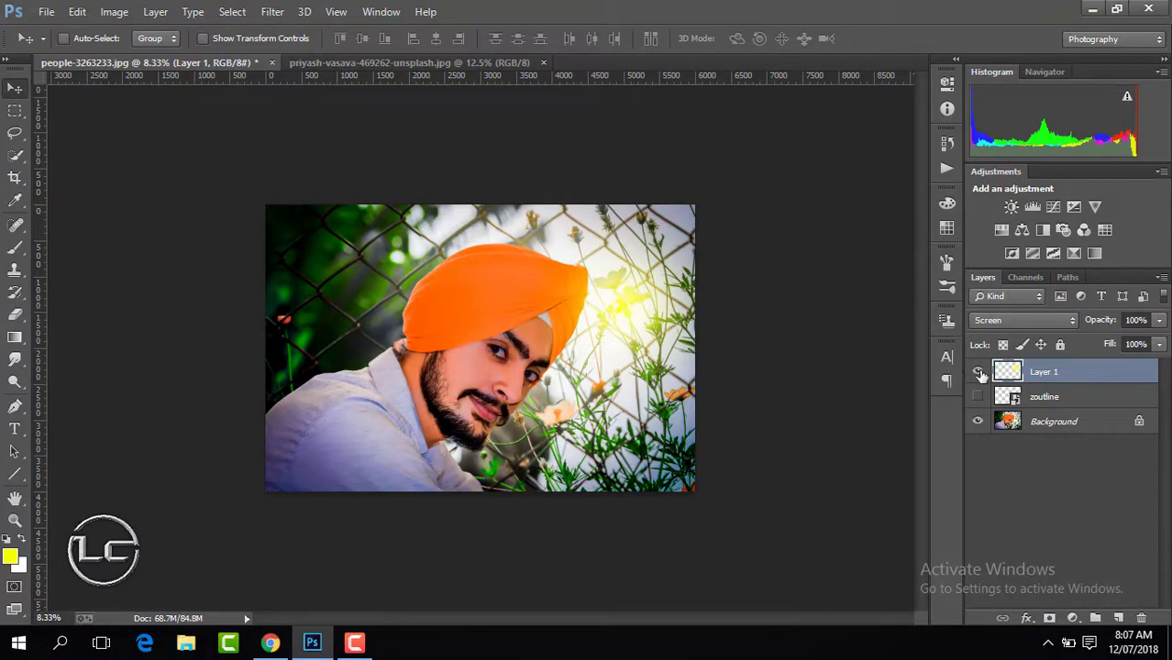
Shift the flare layer, then enlarge the zoutline outline frame with transform controls
click(981, 373)
drag(574, 275, 642, 312)
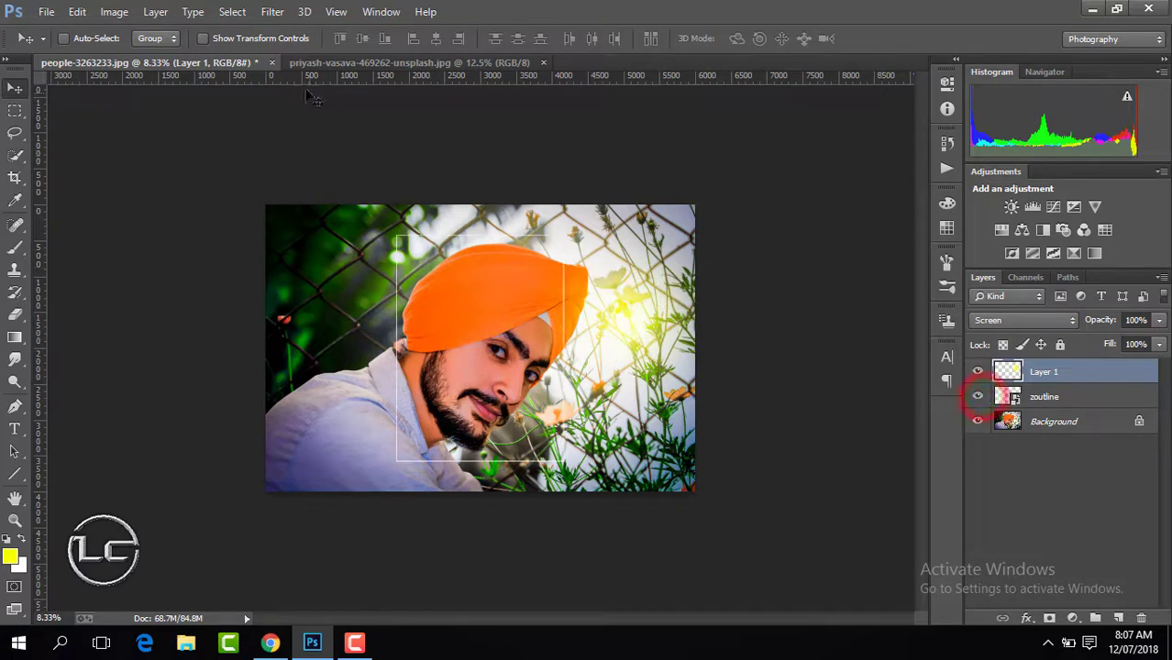
click(266, 38)
click(1048, 397)
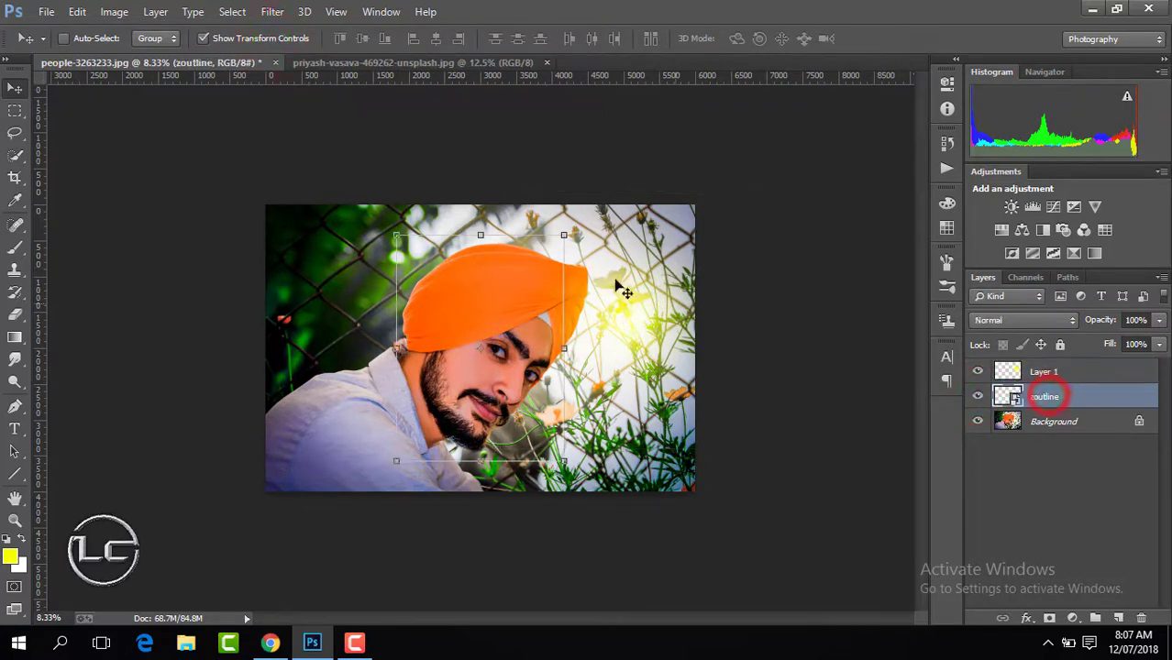
mouse_move(564, 234)
mouse_down()
mouse_move(596, 212)
mouse_move(629, 375)
mouse_up()
key(Return)
key(Return)
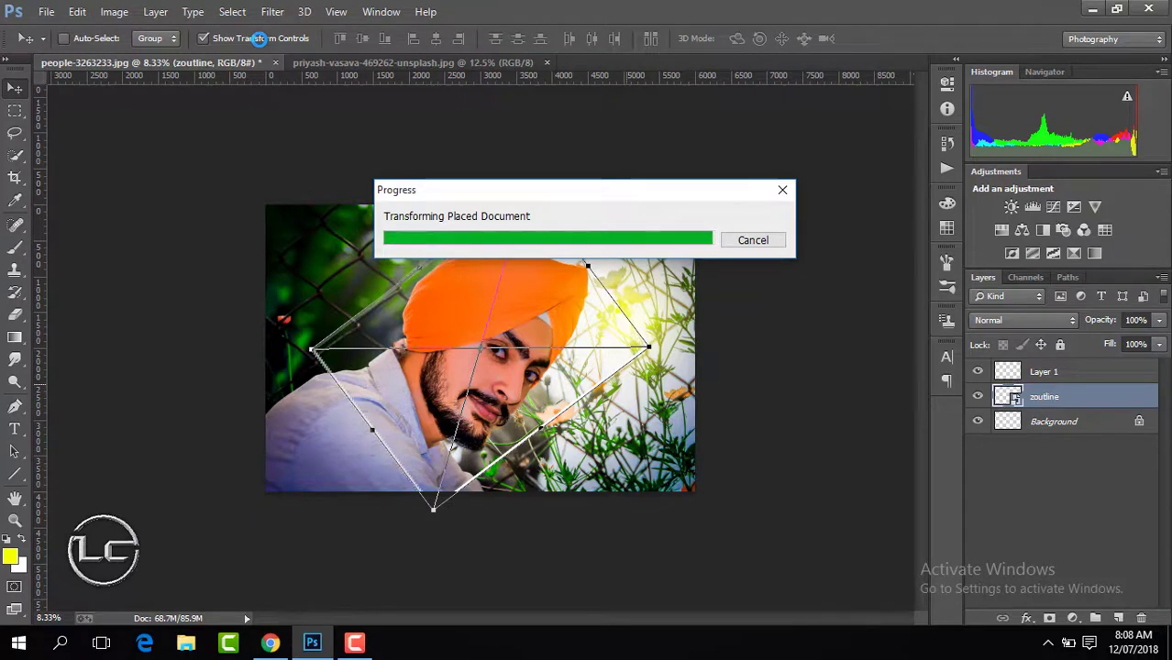
Rotate the zoutline outline into a tilted diamond, resize it slightly, and commit
click(260, 38)
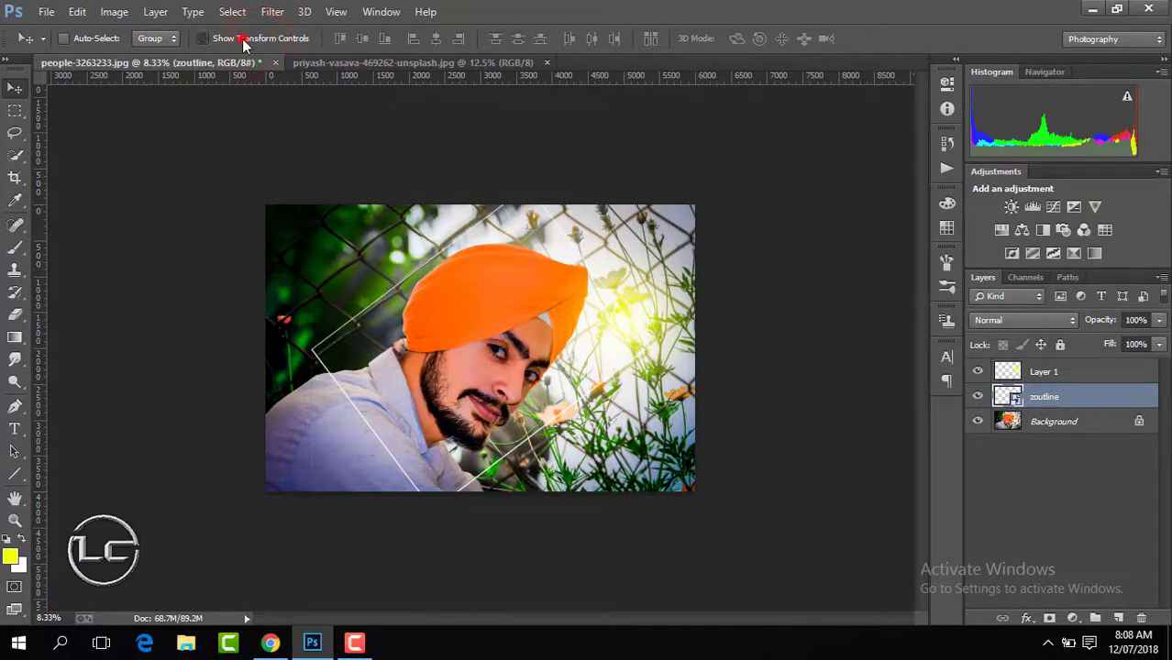
click(240, 39)
click(650, 186)
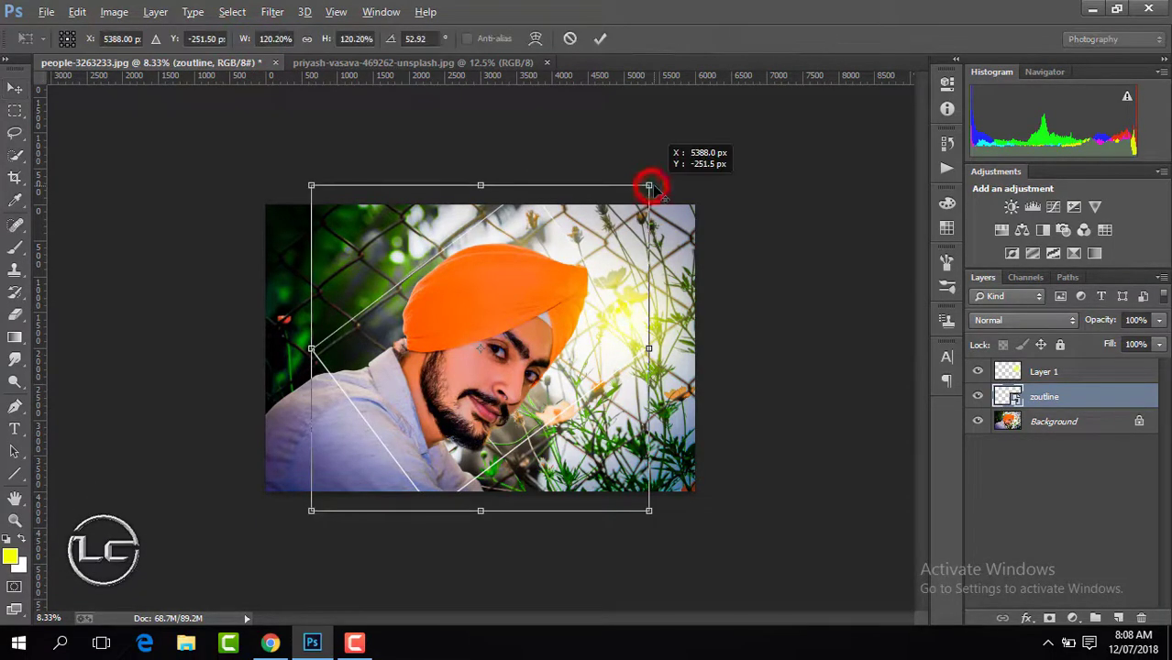
drag(649, 186, 651, 188)
drag(528, 185, 532, 153)
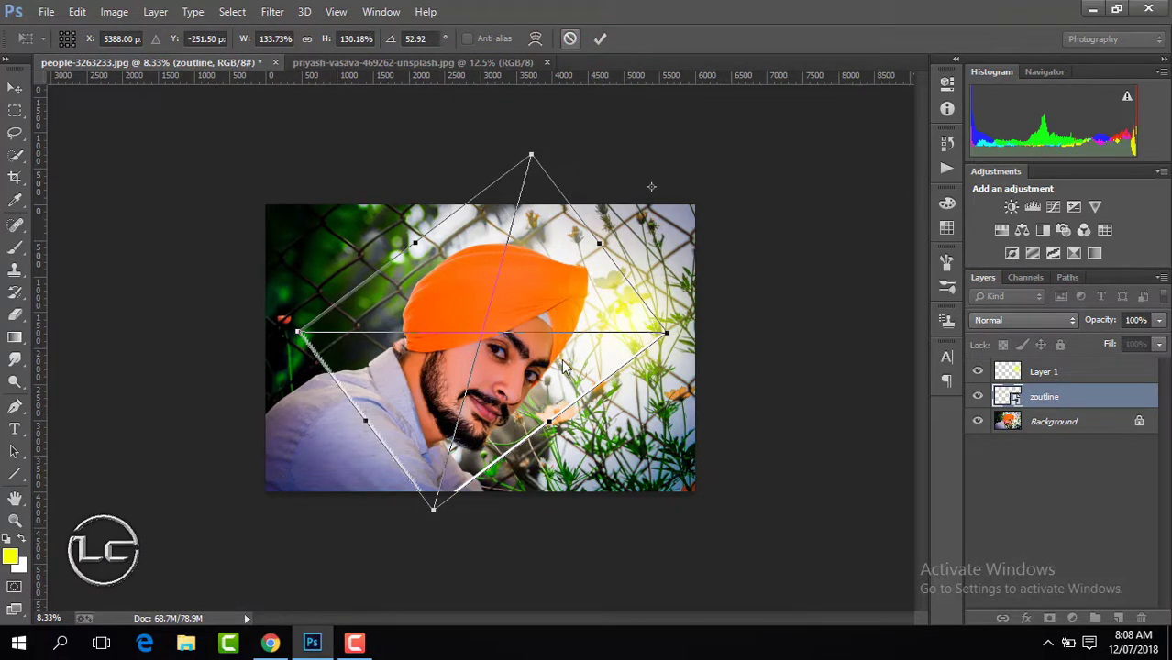
key(Return)
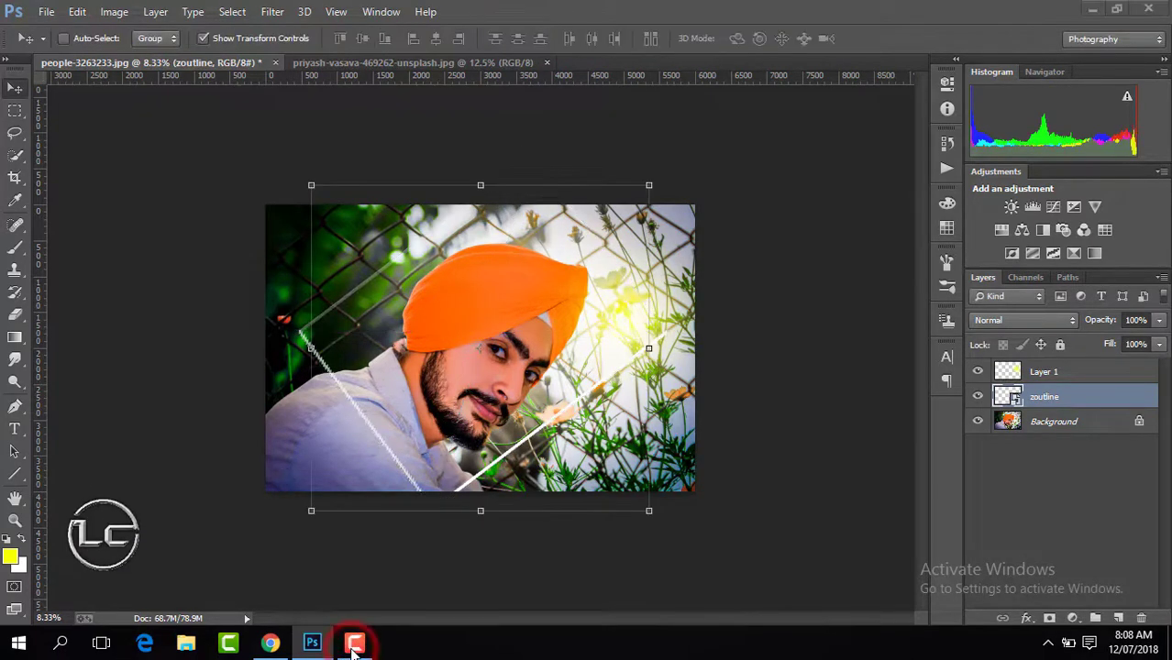